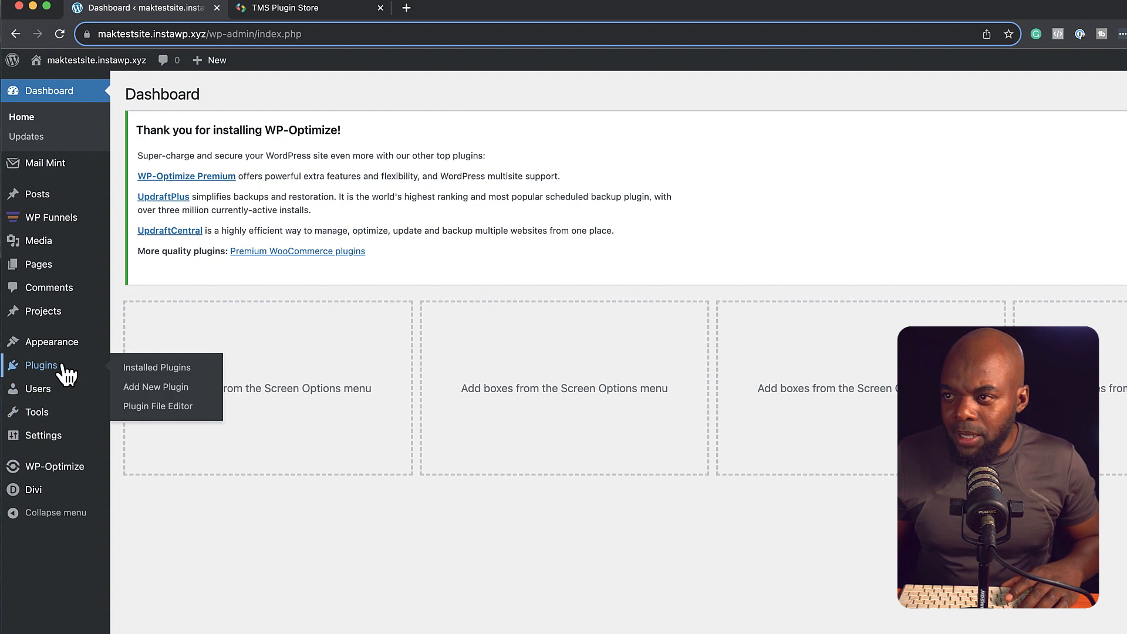
# Step: Upload ameliabooking.zip through Add New Plugin > Upload Plugin and install it
pyautogui.click(158, 388)
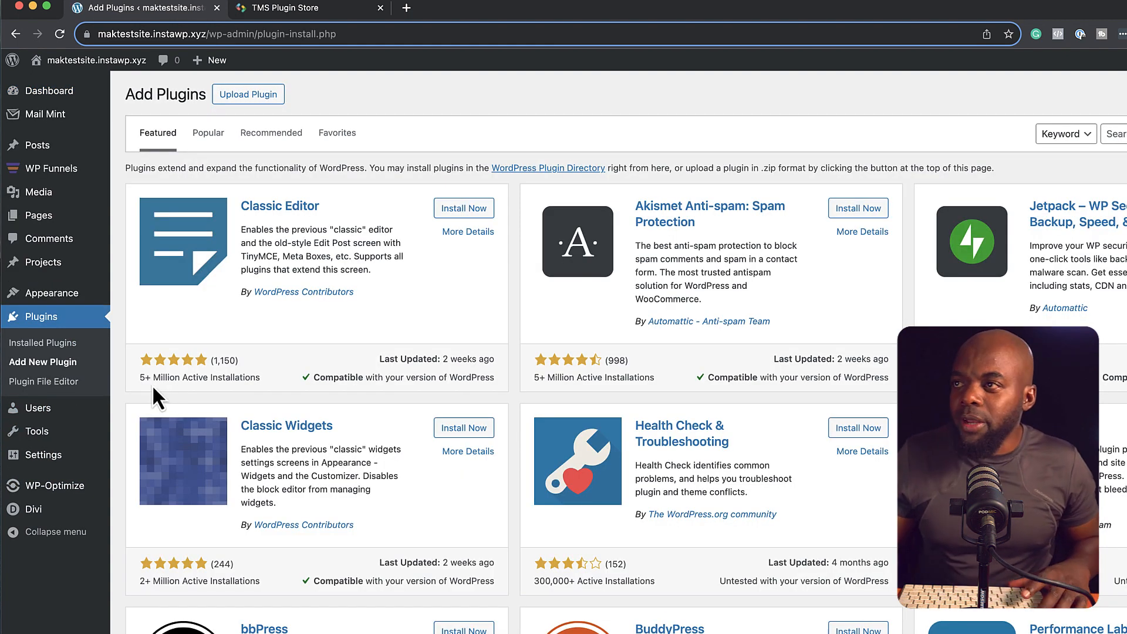
pyautogui.click(254, 96)
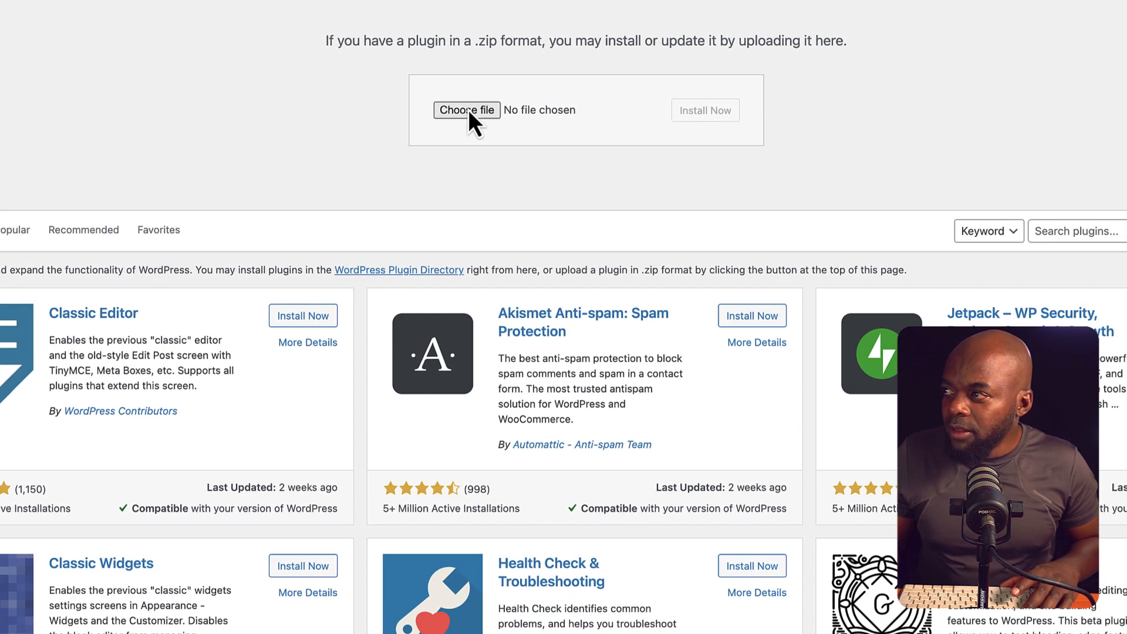
pyautogui.click(467, 110)
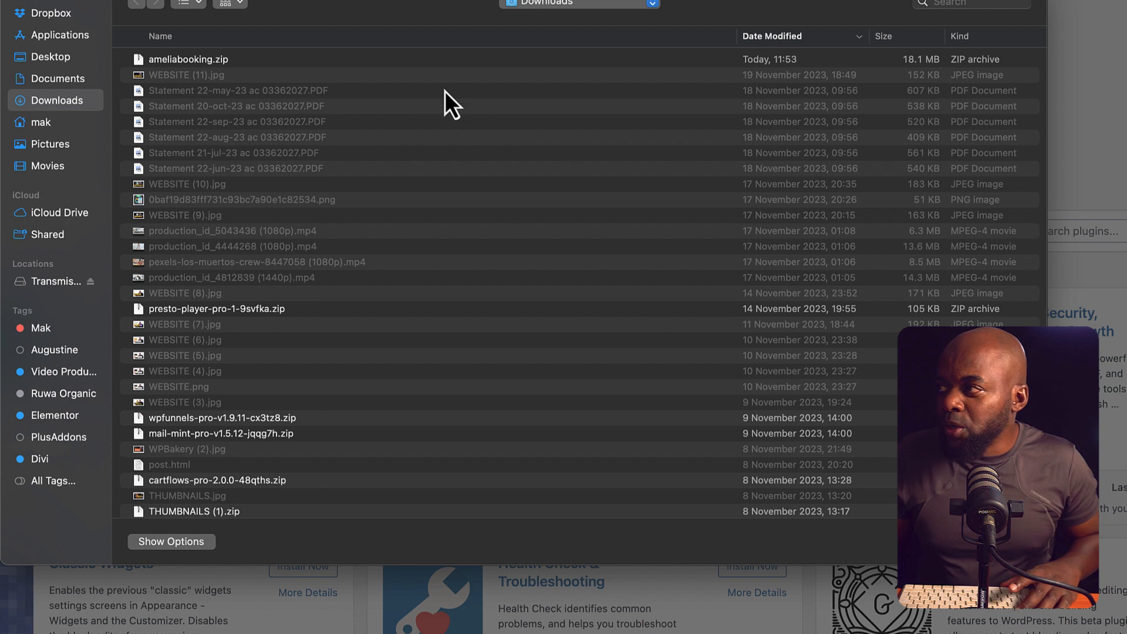
pyautogui.doubleClick(251, 59)
pyautogui.click(724, 117)
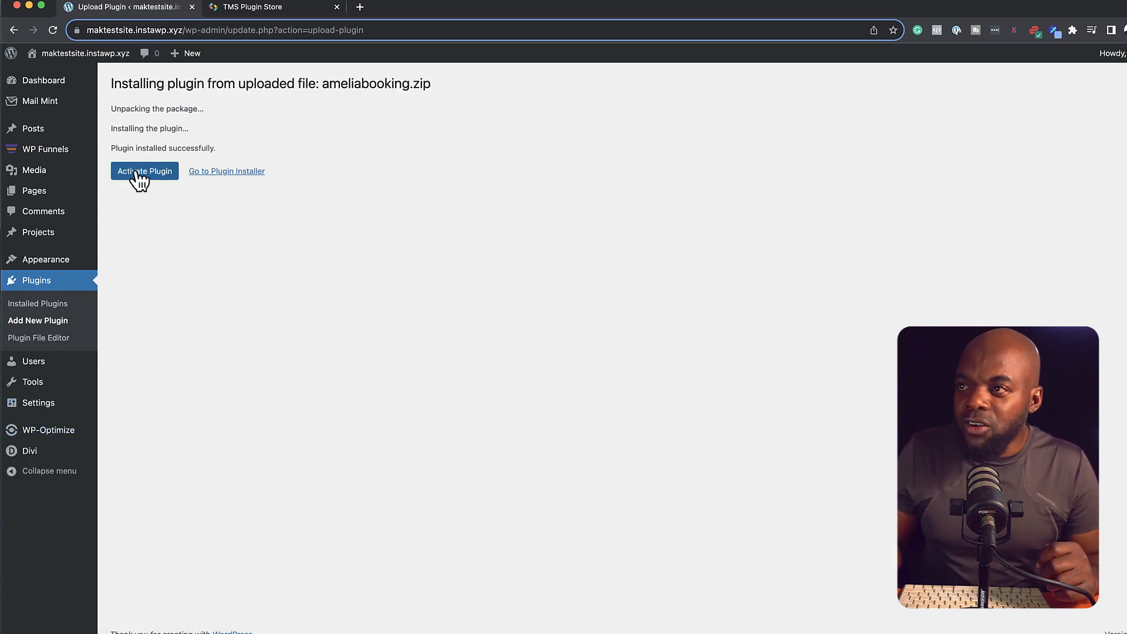
# Step: Activate the Amelia plugin and go to Amelia's Settings page
pyautogui.click(138, 178)
pyautogui.moveTo(52, 465)
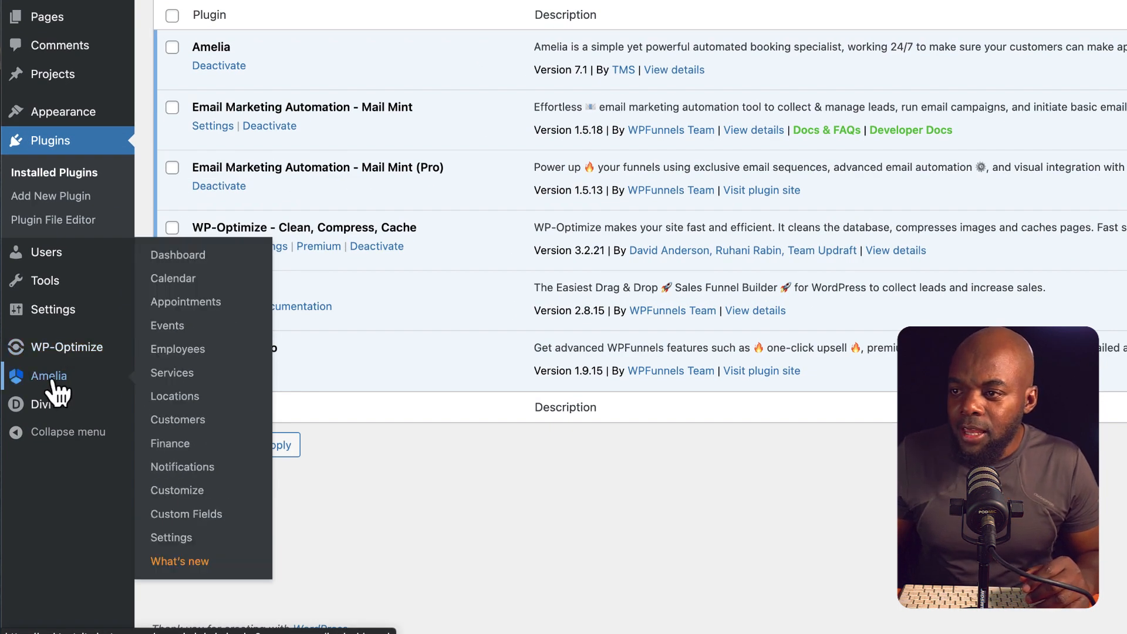
pyautogui.click(168, 537)
pyautogui.scroll(-3, 456, 308)
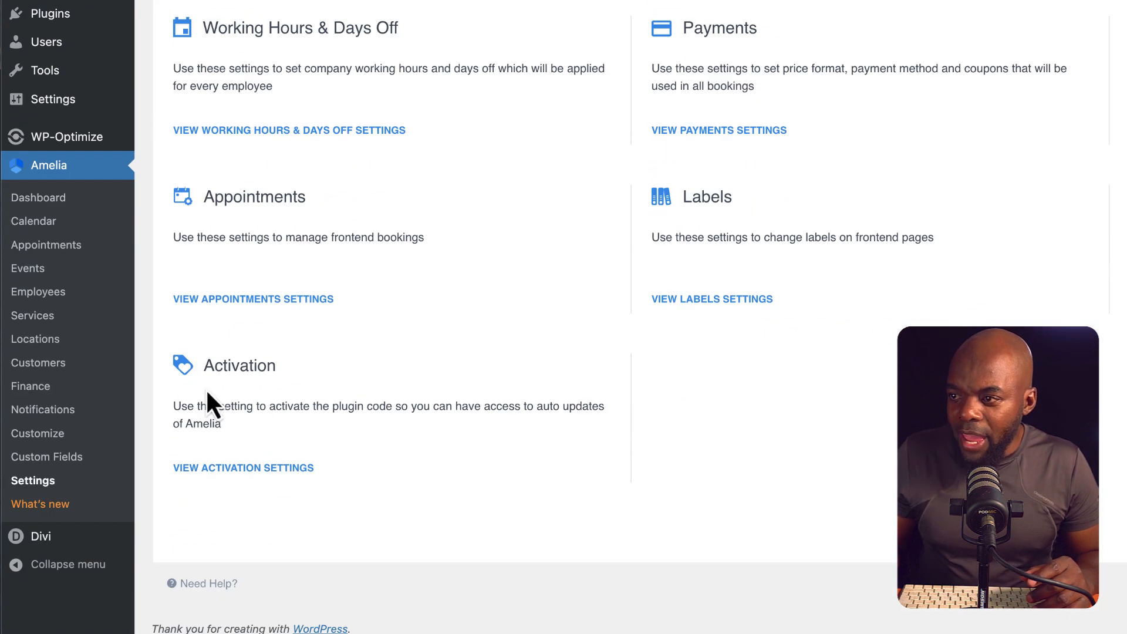
# Step: Activate Amelia's licence in the activation settings with the pasted purchase code
pyautogui.click(253, 468)
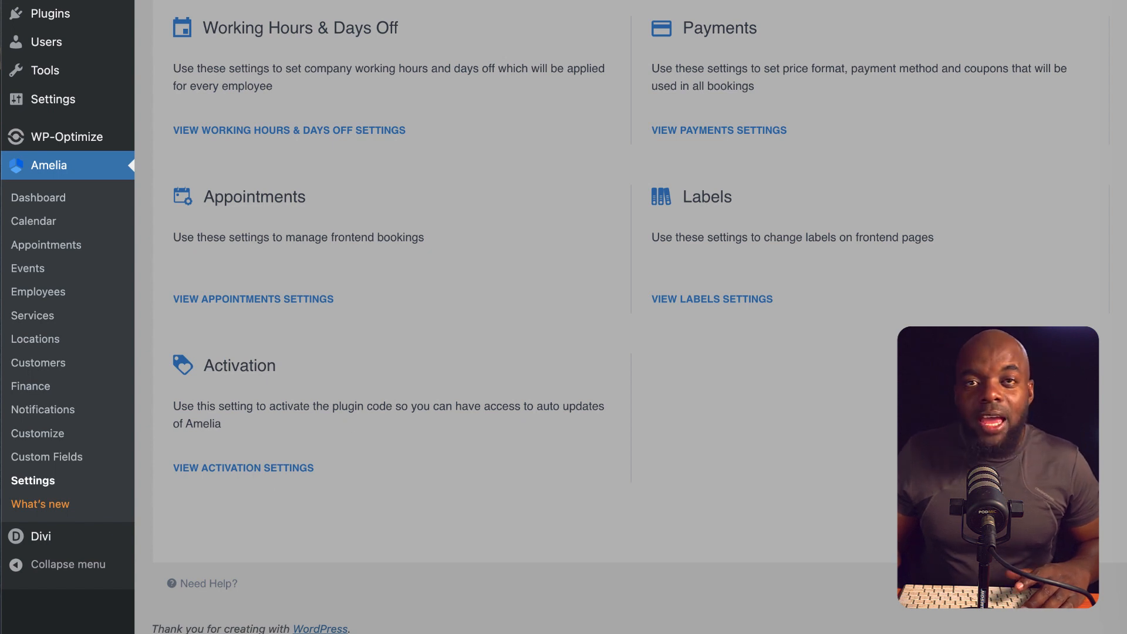
pyautogui.click(935, 126)
pyautogui.hotkey('ctrl', 'v')
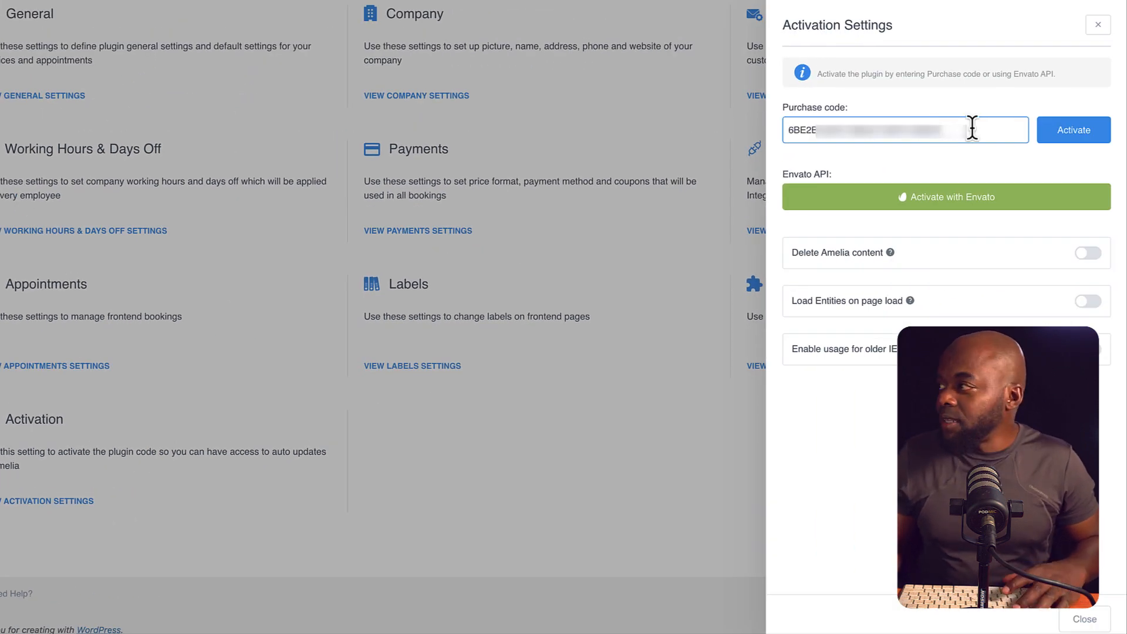
pyautogui.click(1072, 133)
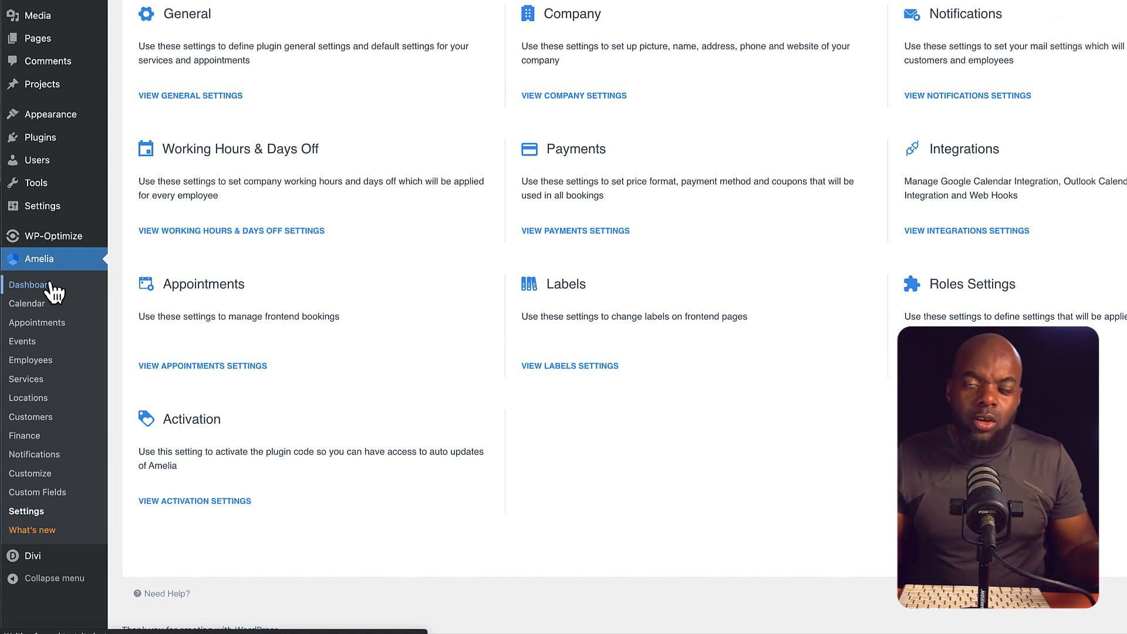
# Step: Open the Amelia Dashboard and close the 7.1 update announcement
pyautogui.click(52, 289)
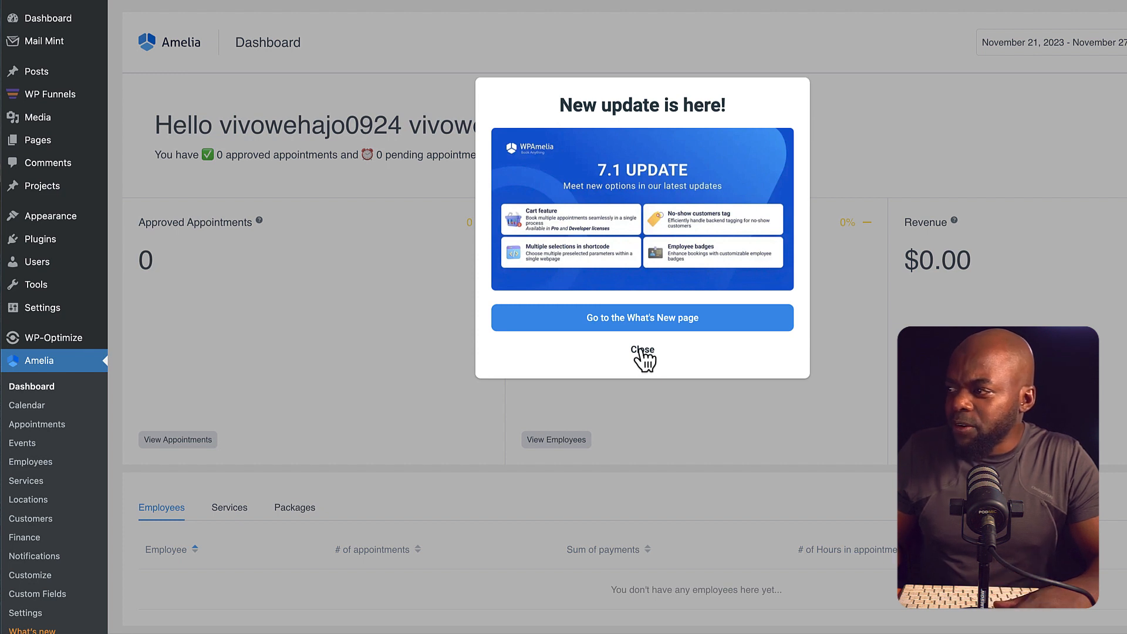
pyautogui.click(640, 350)
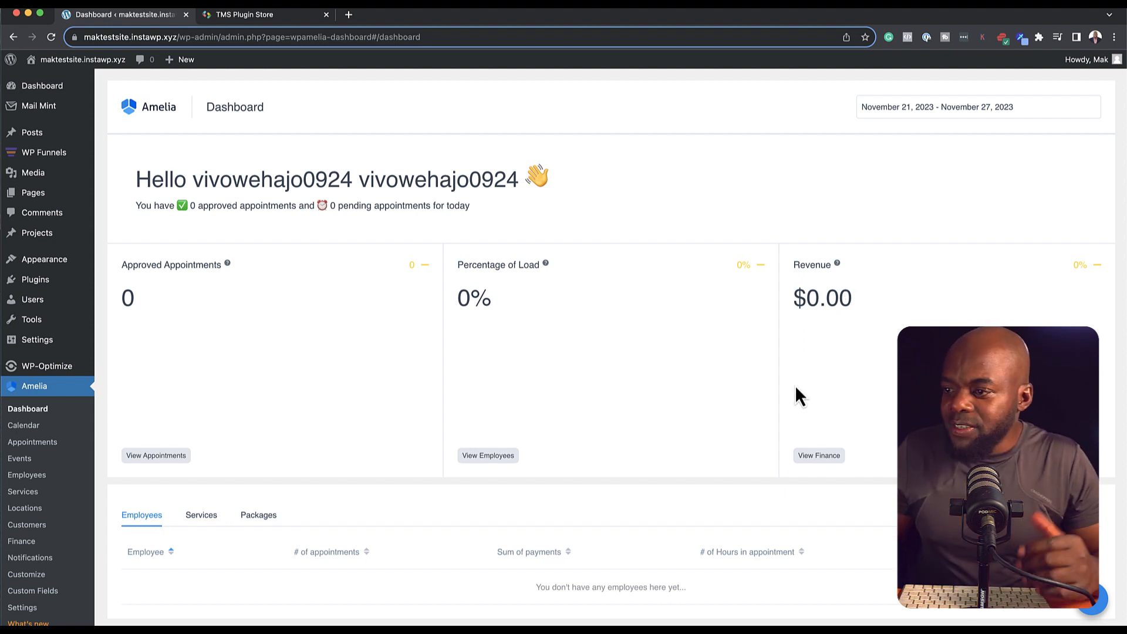
pyautogui.scroll(-4, 796, 389)
pyautogui.scroll(-2, 796, 388)
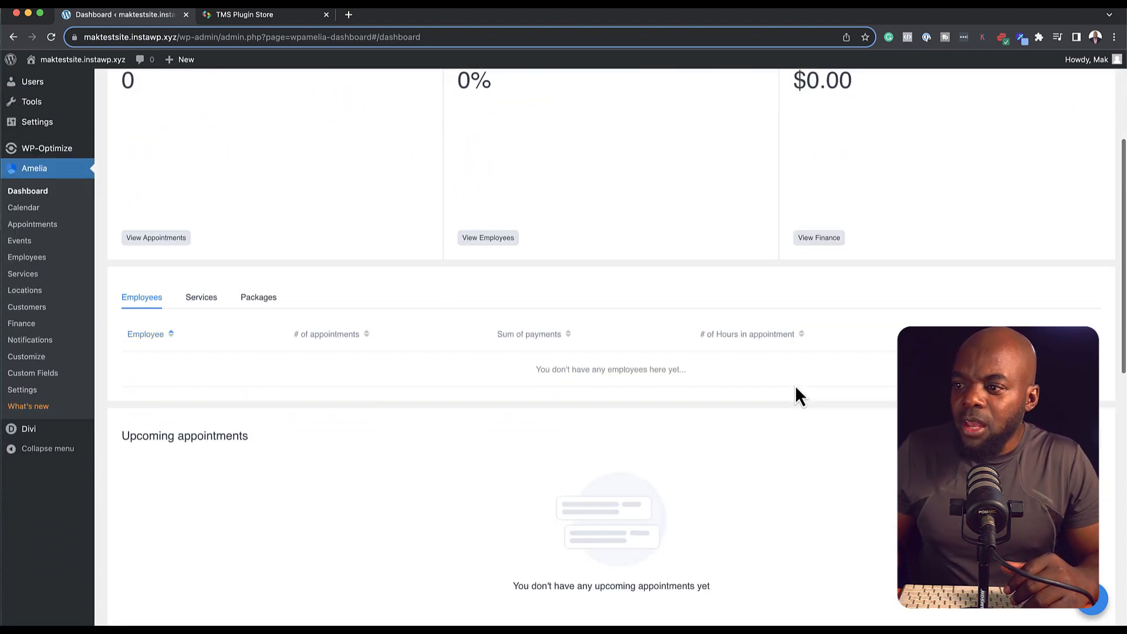
# Step: Browse the dashboard's Services, Packages and Employees summary tables
pyautogui.click(213, 292)
pyautogui.click(258, 293)
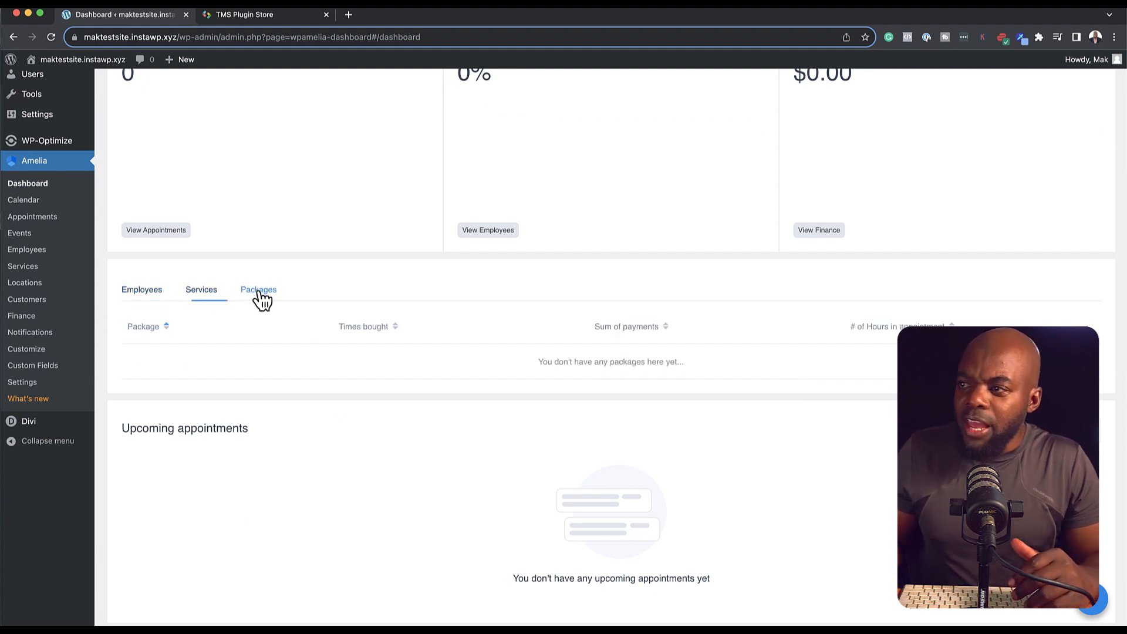
pyautogui.click(151, 295)
pyautogui.scroll(4, 445, 489)
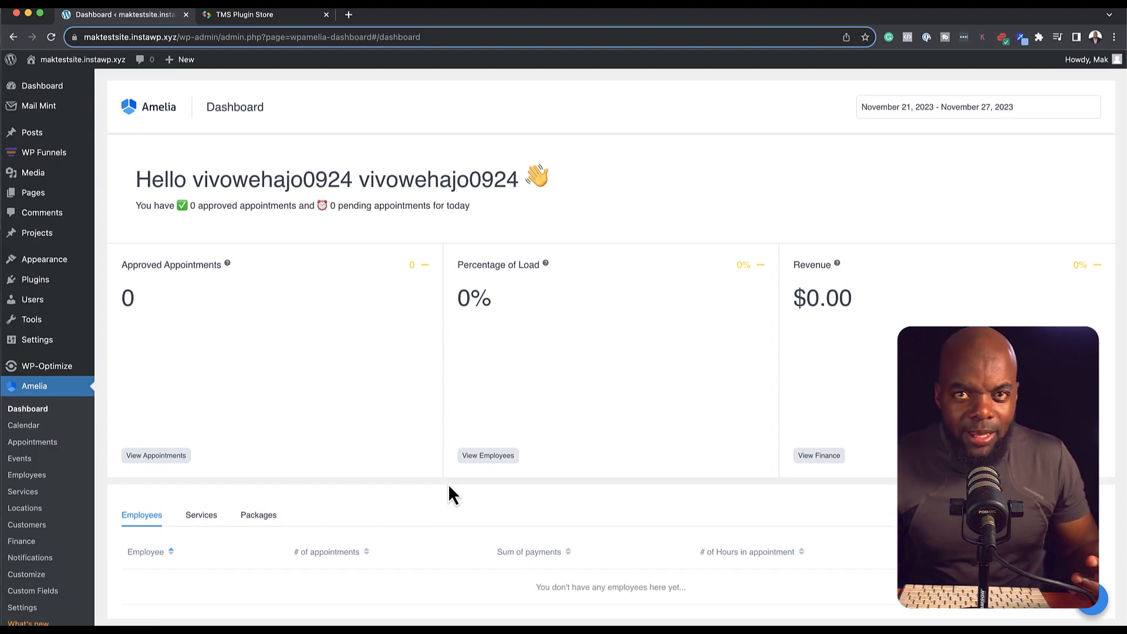
pyautogui.scroll(-2, 129, 537)
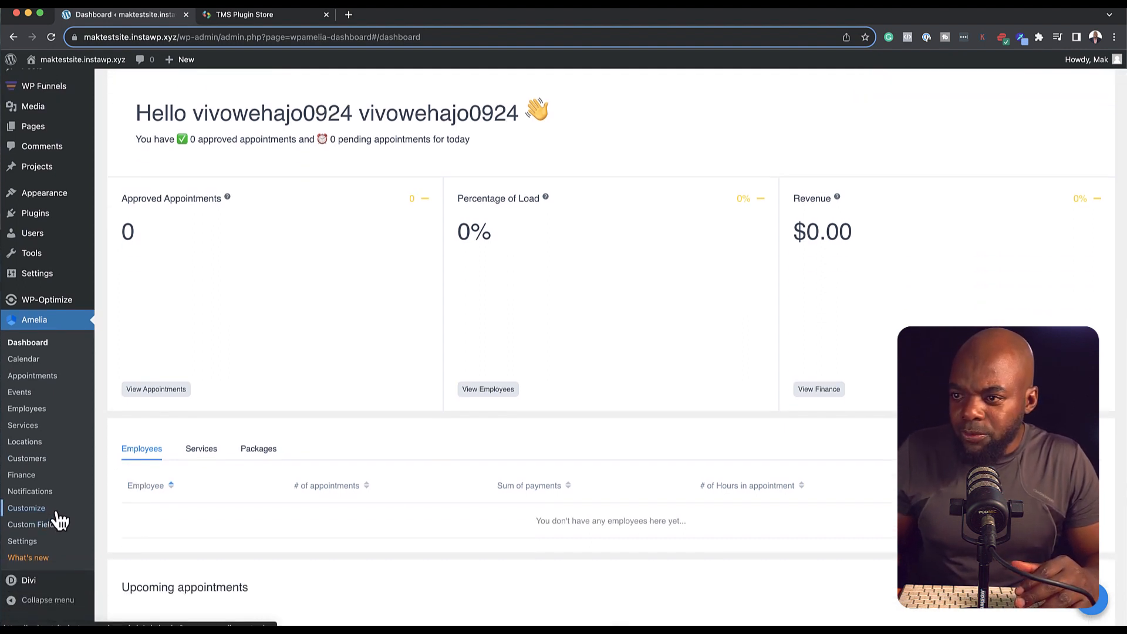
# Step: Start a new Amelia employee and enter their first name, last name and e-mail
pyautogui.click(40, 414)
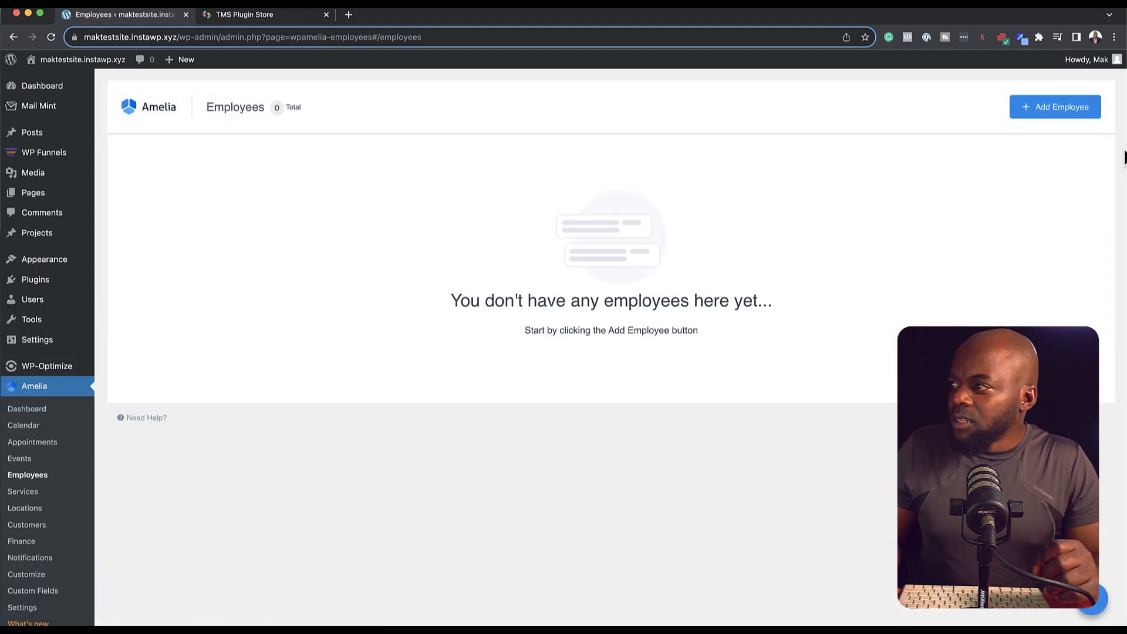
pyautogui.click(1077, 109)
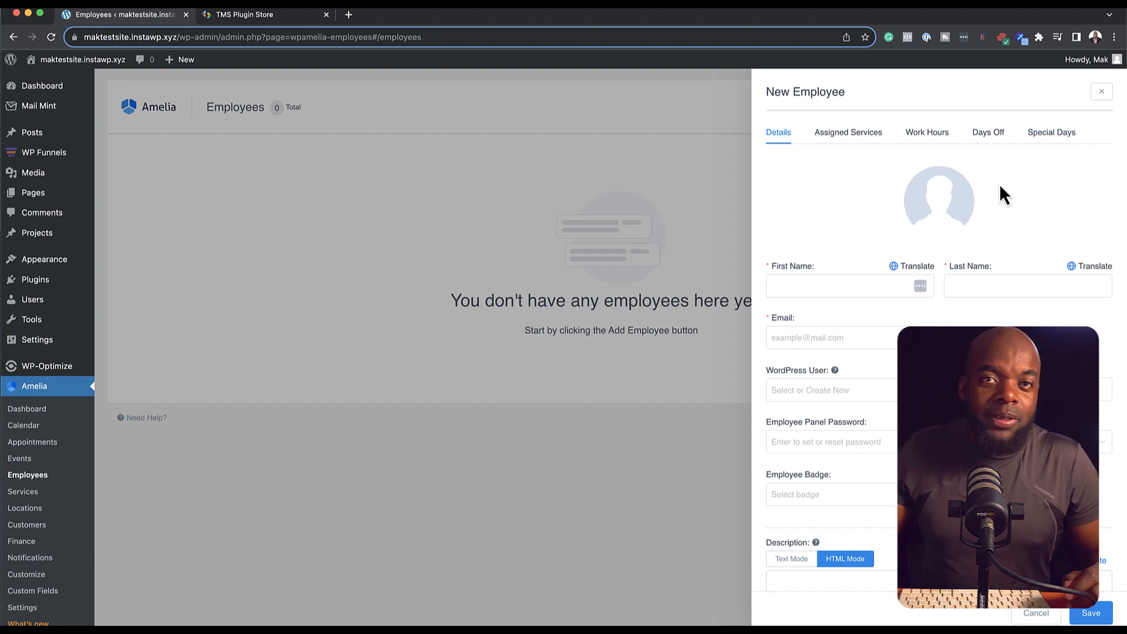
pyautogui.click(865, 289)
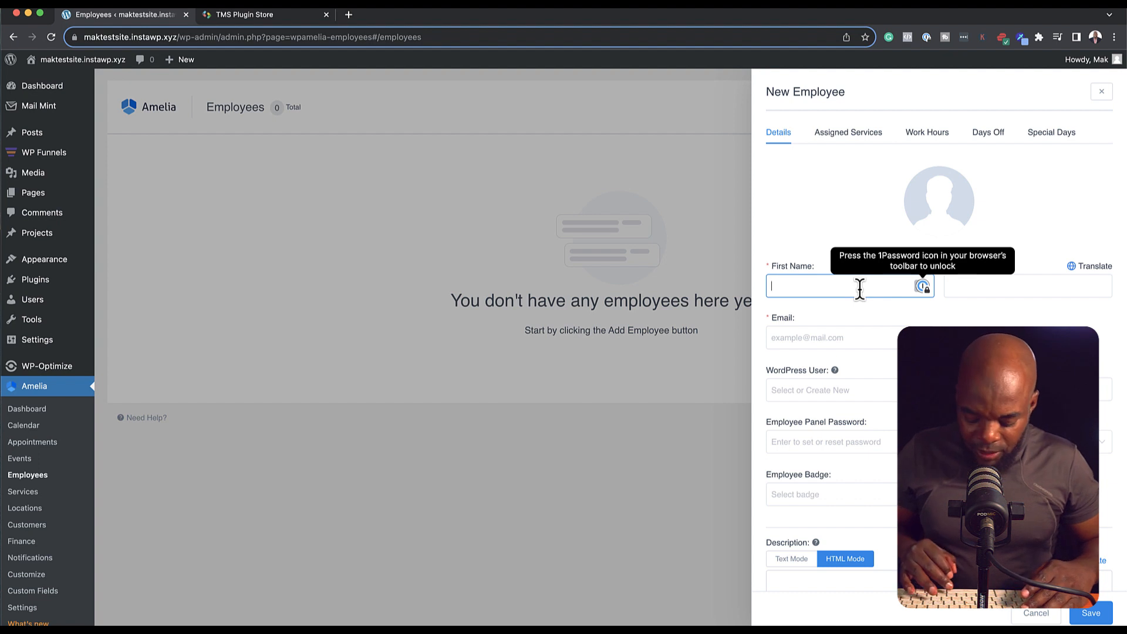
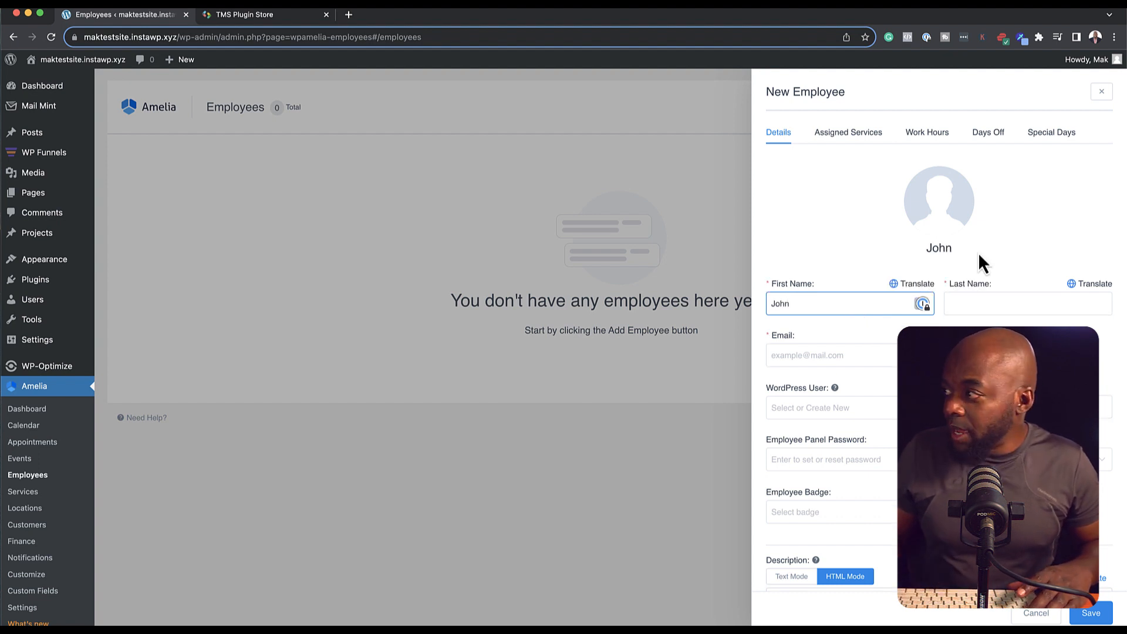
pyautogui.press('Tab')
pyautogui.click(886, 356)
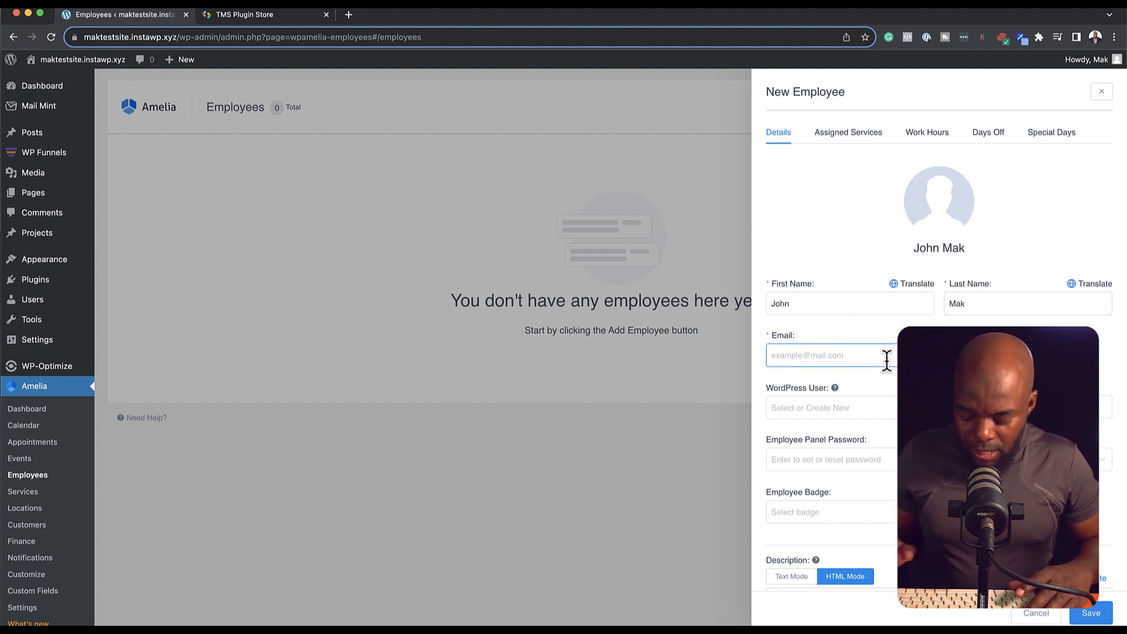
# Step: Link the employee to an existing WordPress user and paste the panel password
pyautogui.click(850, 407)
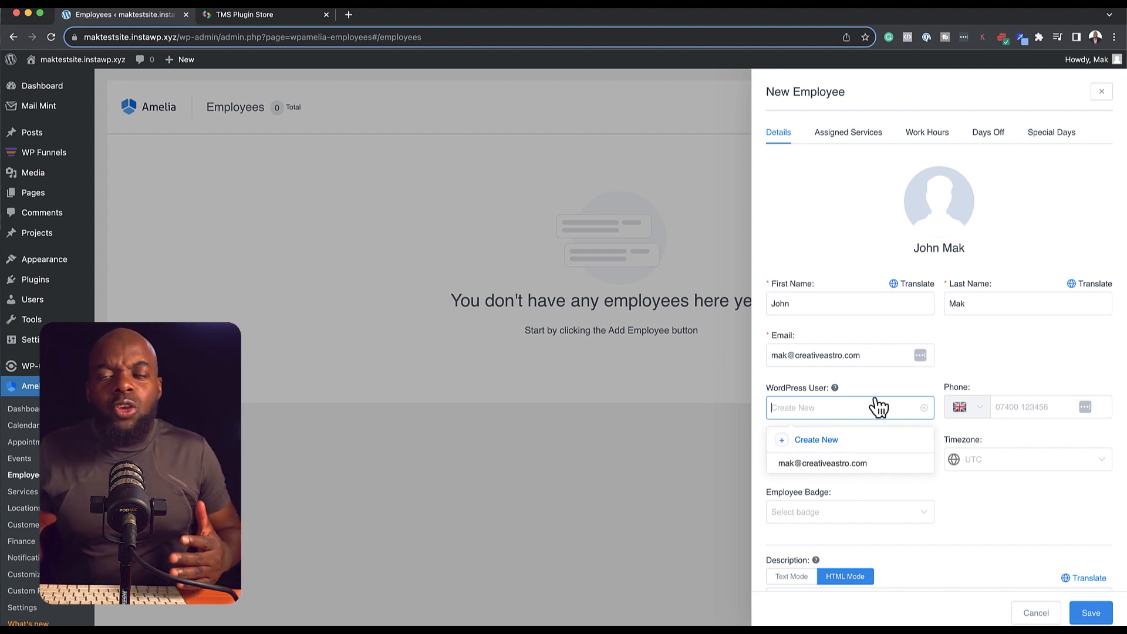
pyautogui.moveTo(32, 302)
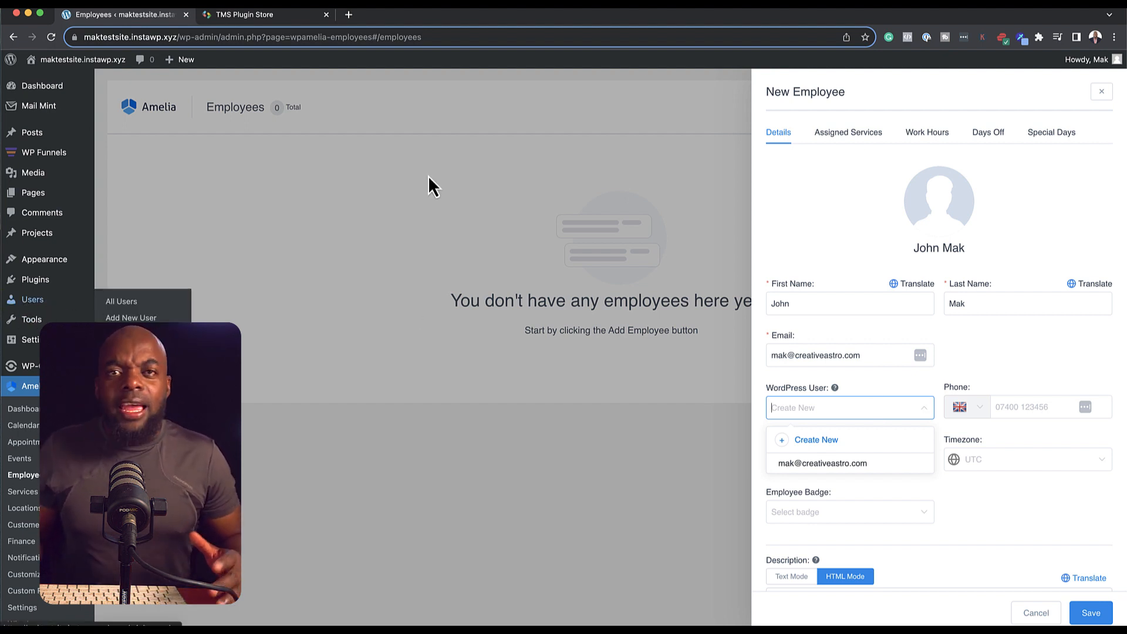
pyautogui.click(833, 465)
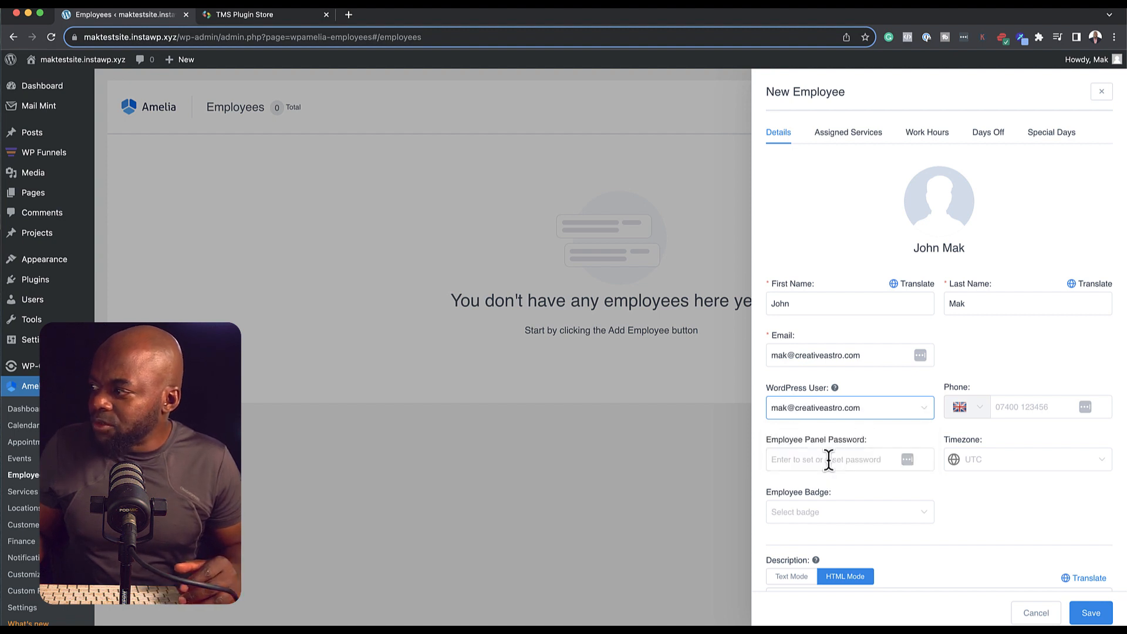
pyautogui.click(838, 458)
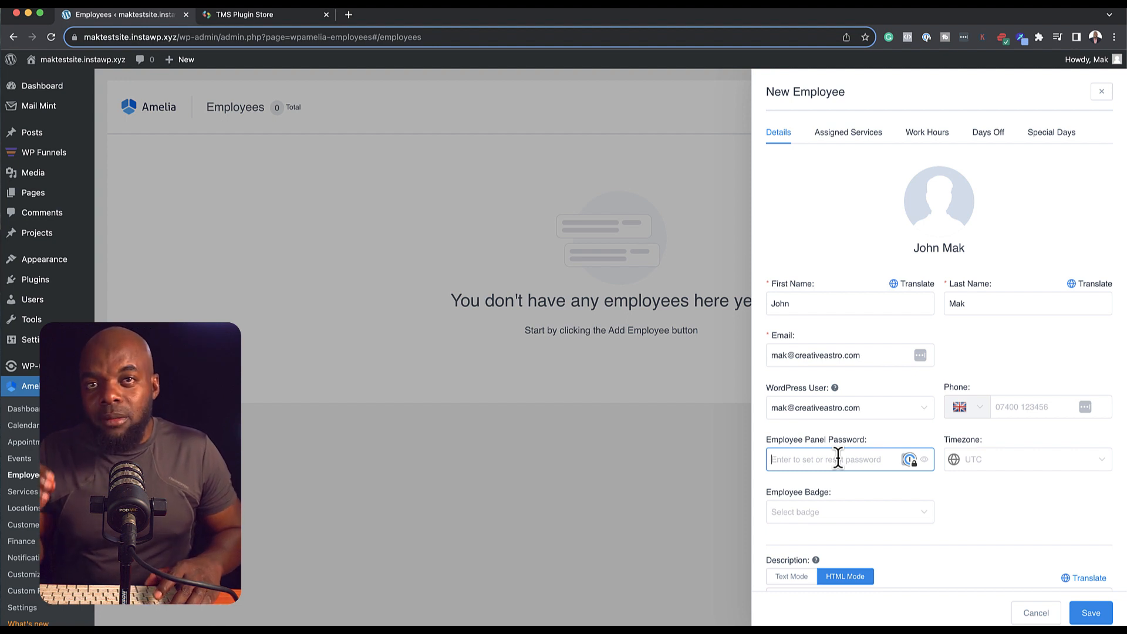
pyautogui.press('super+v')
# Step: Set the employee's timezone to Africa/Accra and enter their phone number
pyautogui.click(1037, 462)
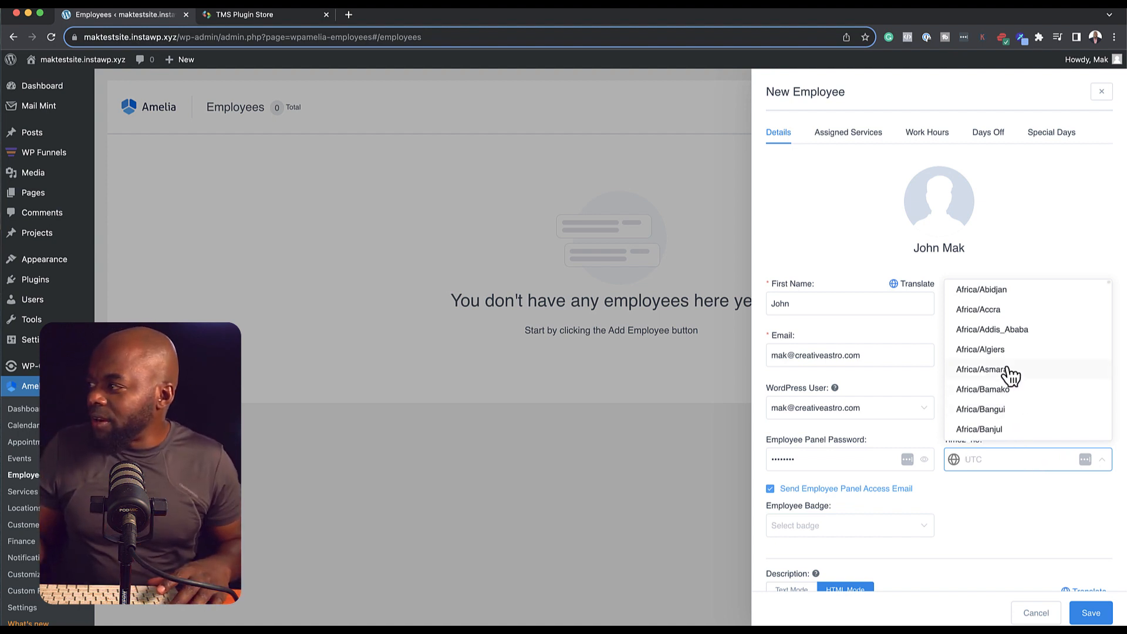
pyautogui.click(1007, 311)
pyautogui.click(1011, 406)
pyautogui.scroll(-3, 988, 521)
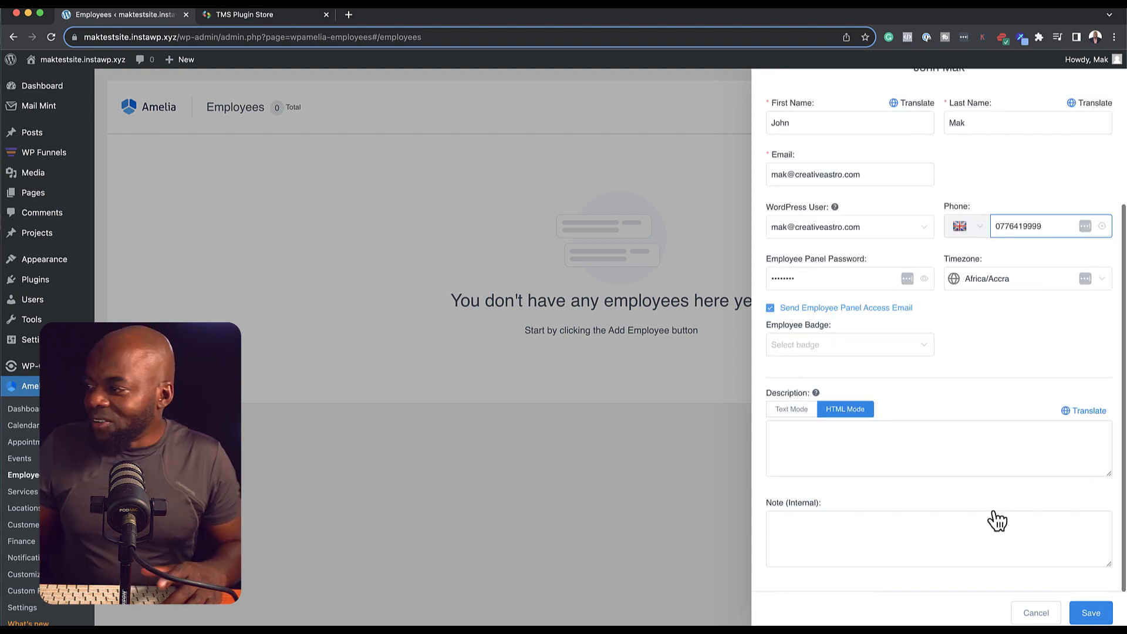
pyautogui.click(801, 352)
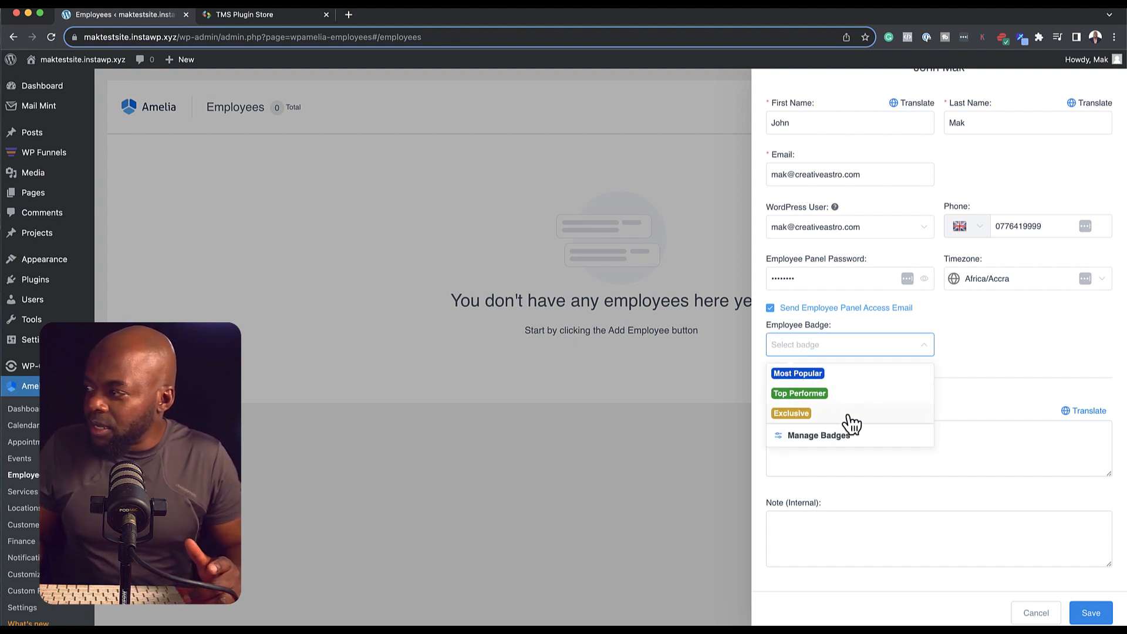
# Step: Add a PHP Expert employee badge with a near-black colour
pyautogui.click(801, 436)
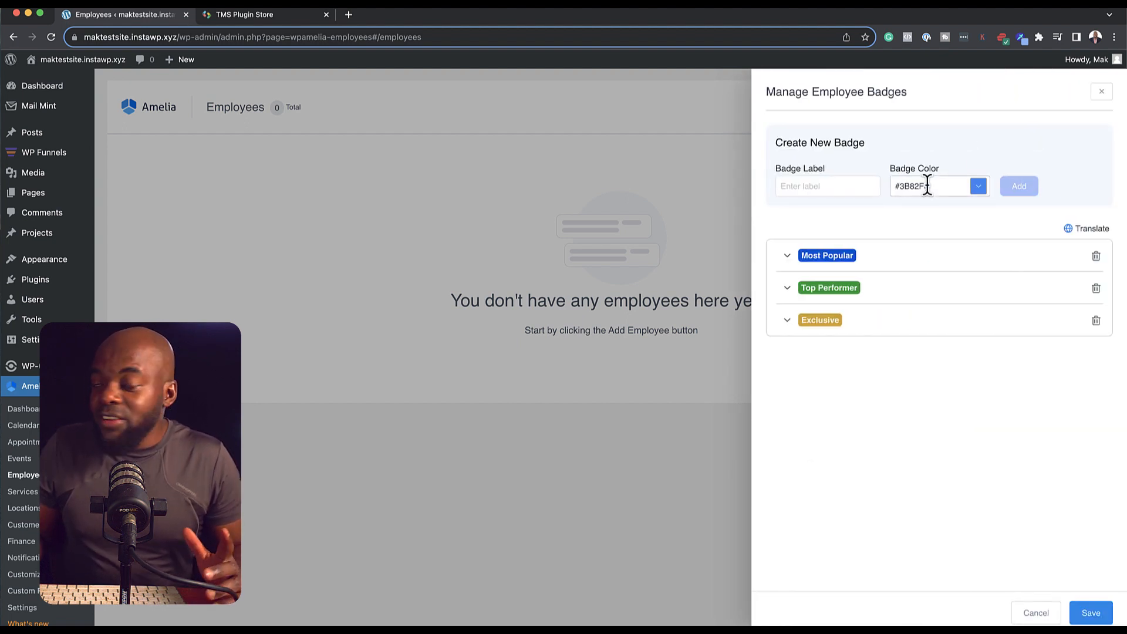
pyautogui.click(843, 185)
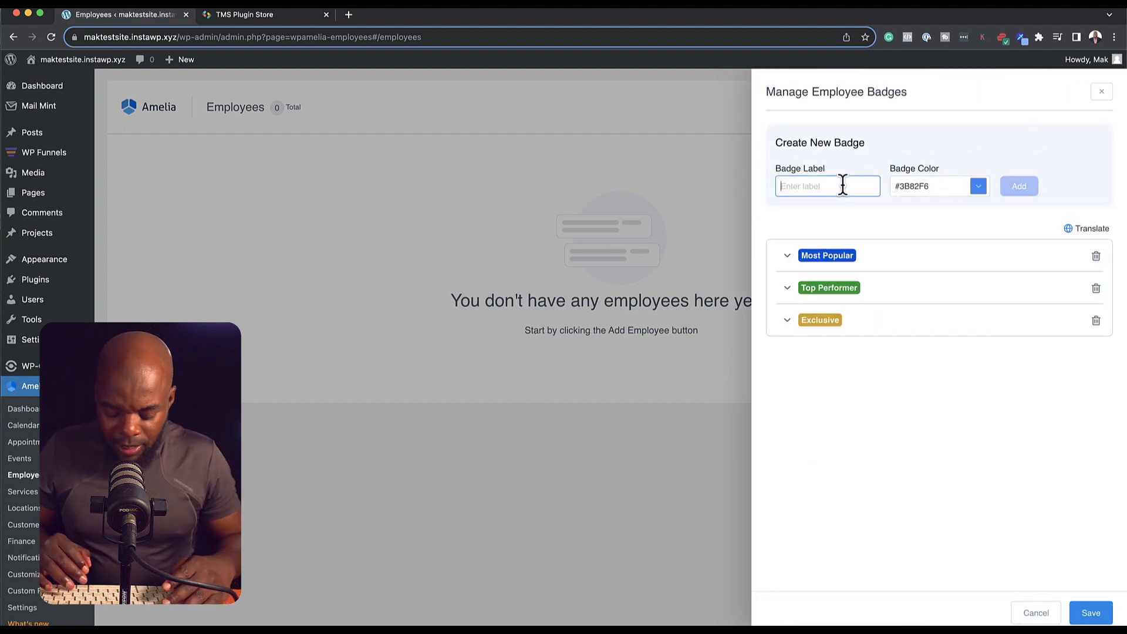
pyautogui.write('PHP Expert')
pyautogui.click(978, 186)
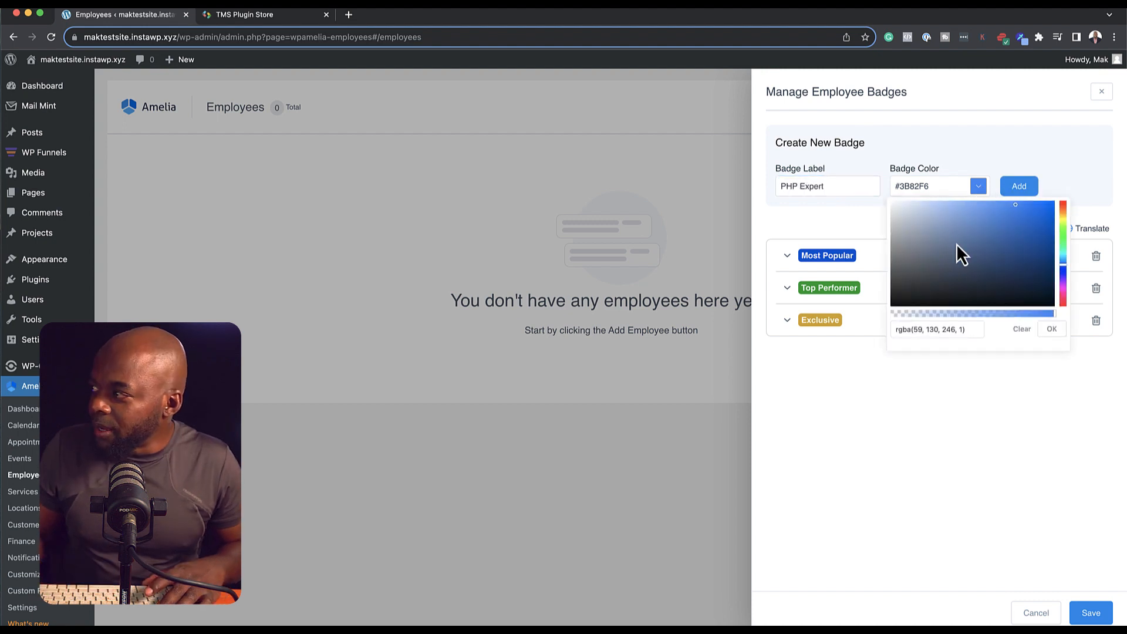
pyautogui.click(1062, 299)
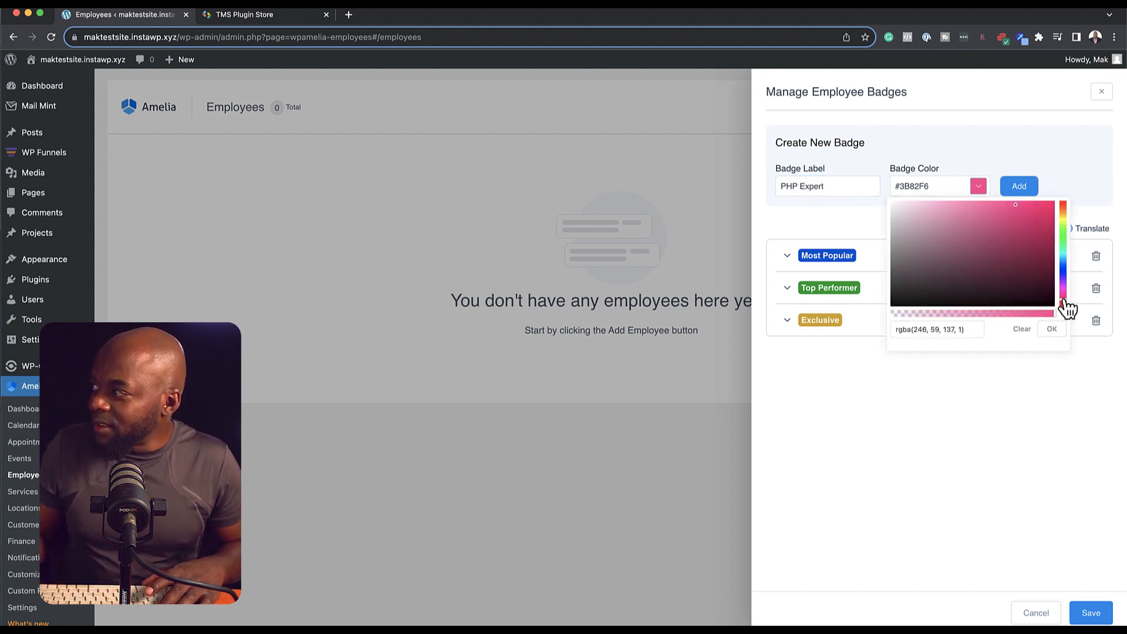
pyautogui.click(1046, 216)
pyautogui.moveTo(1046, 216)
pyautogui.mouseDown()
pyautogui.moveTo(1046, 230)
pyautogui.moveTo(892, 306)
pyautogui.mouseUp()
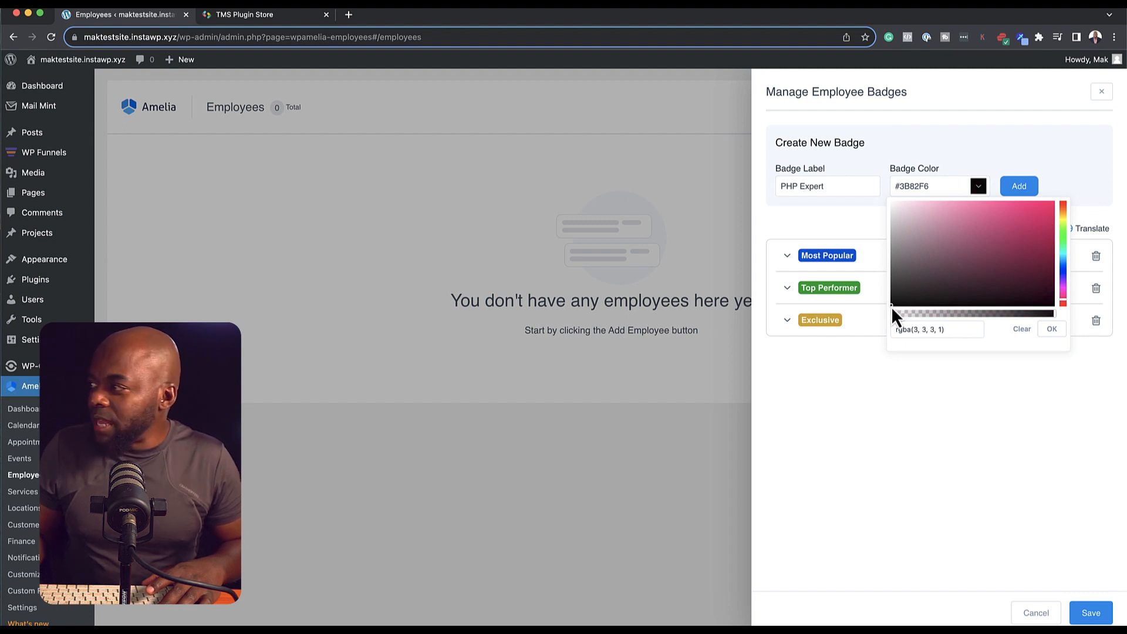
pyautogui.click(1021, 186)
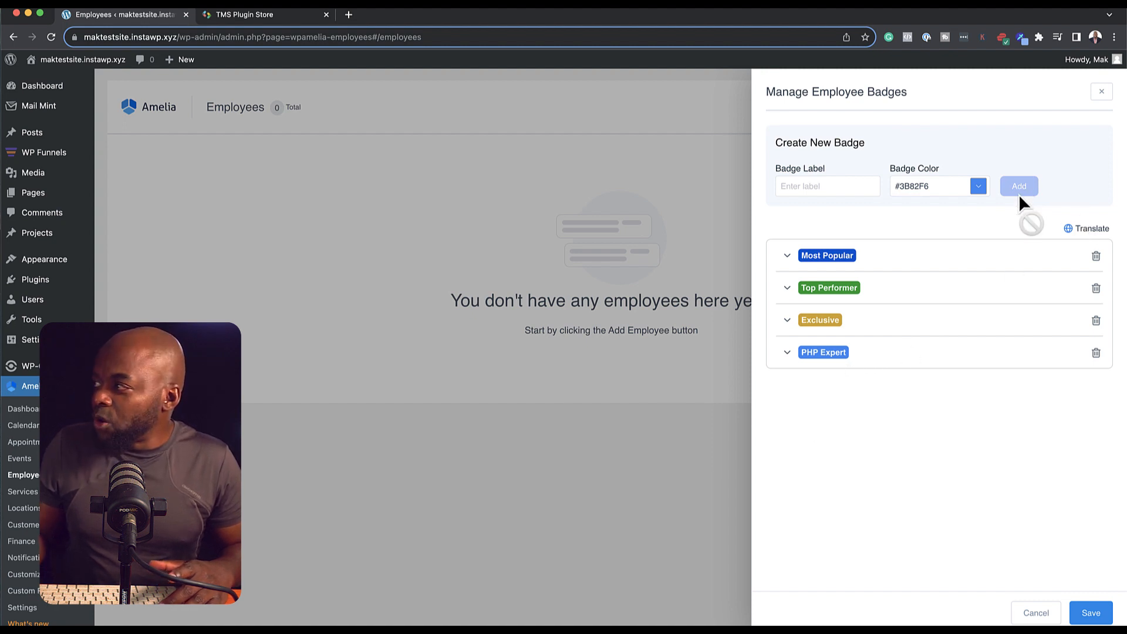
# Step: Add a Graphic Designer badge and save the badge list
pyautogui.click(843, 187)
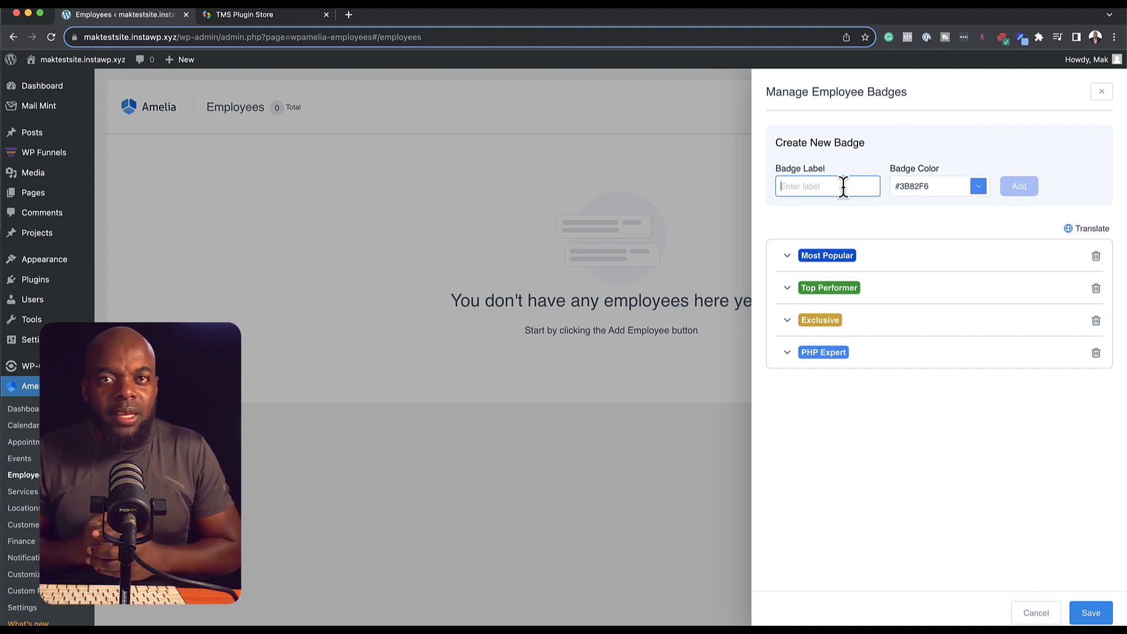
pyautogui.write('Graphic Designer')
pyautogui.click(978, 187)
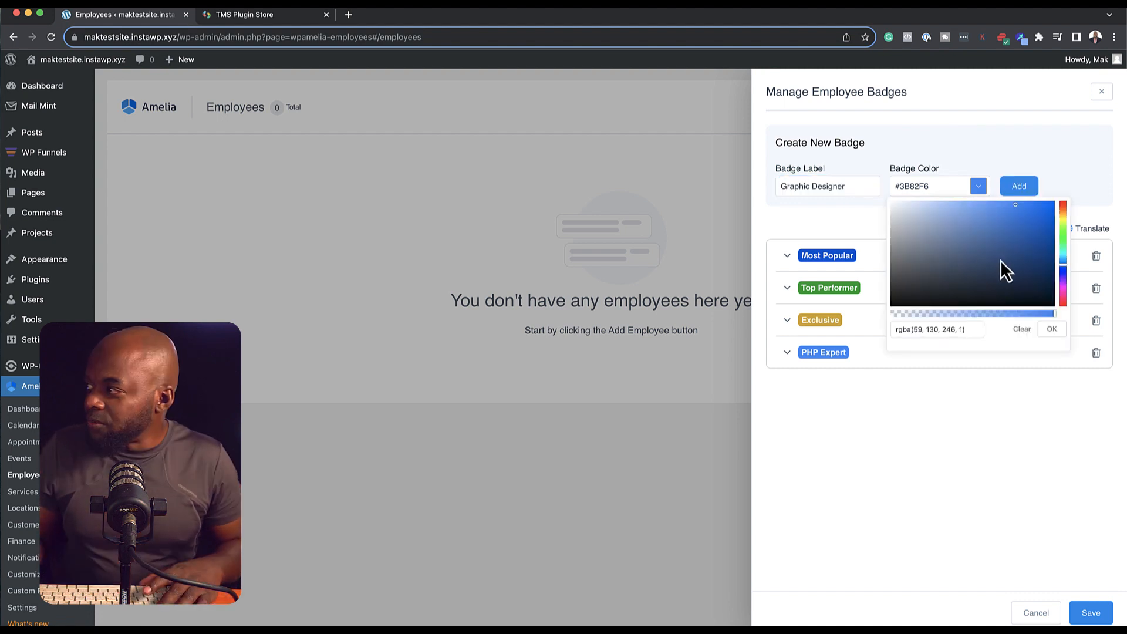
pyautogui.click(1021, 187)
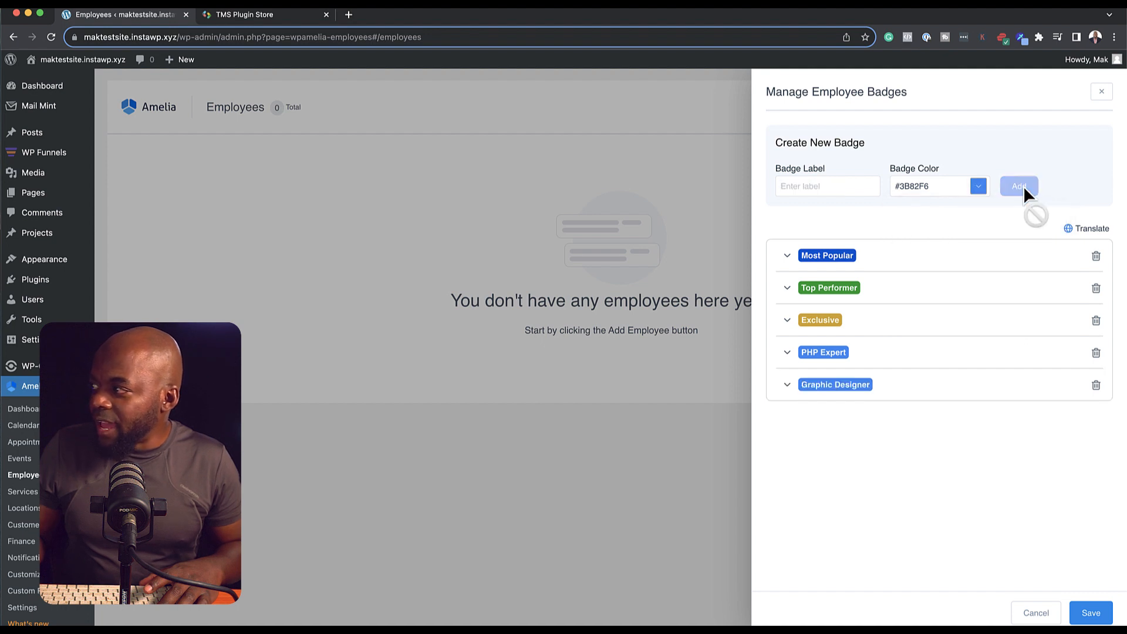
pyautogui.click(1093, 615)
pyautogui.click(845, 344)
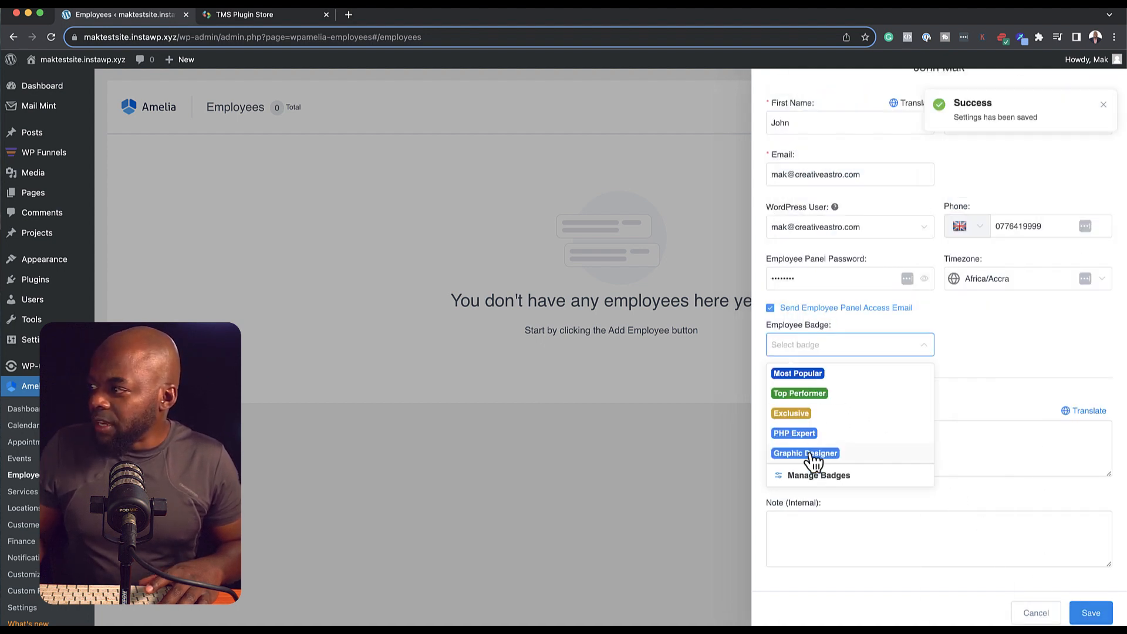
# Step: Give the employee the Graphic Designer badge, then reopen the saved employee
pyautogui.click(816, 454)
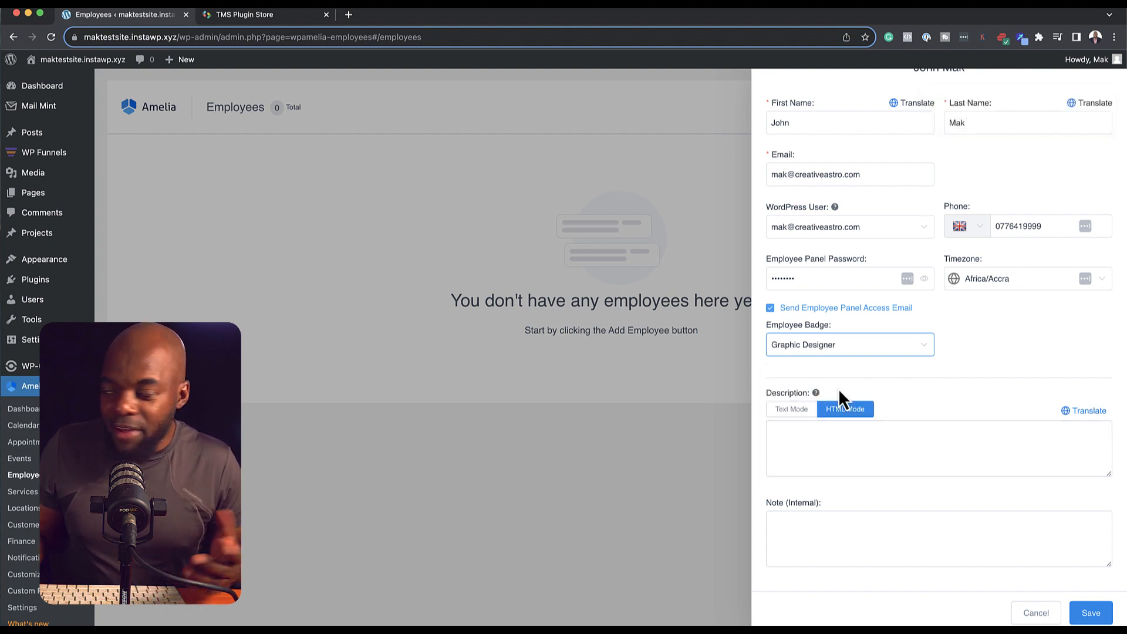
pyautogui.click(851, 443)
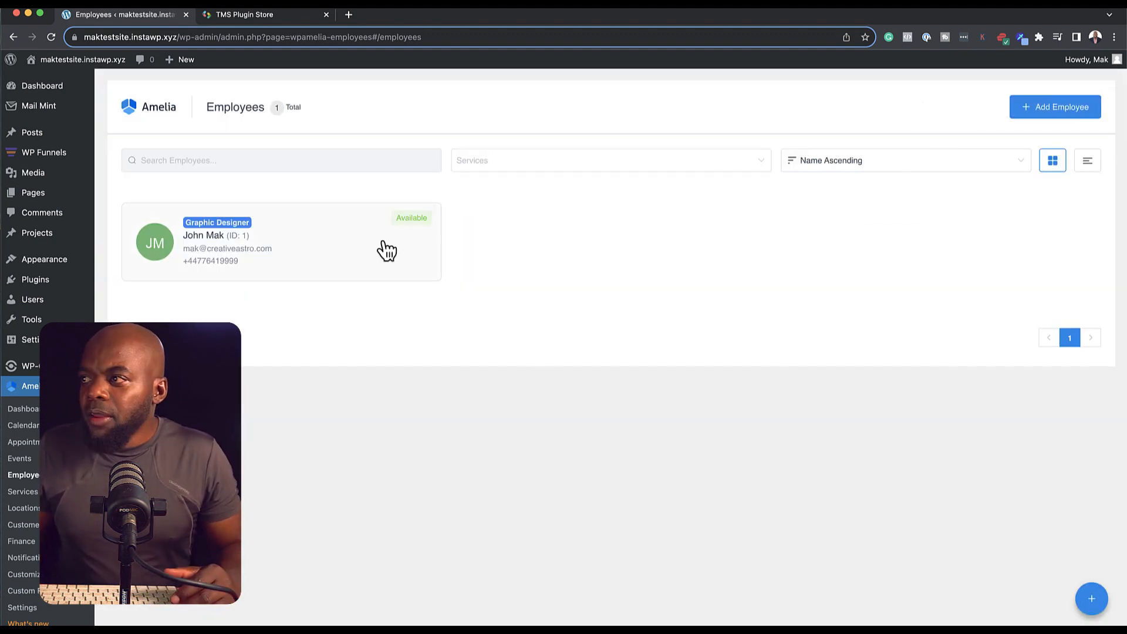
pyautogui.click(331, 235)
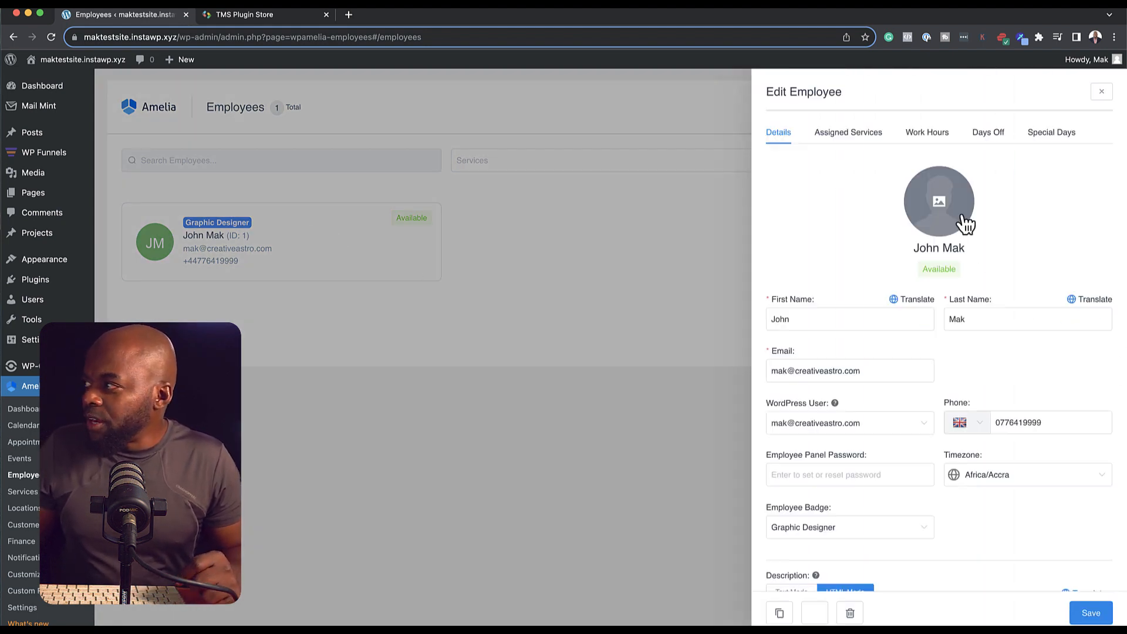
# Step: Review the employee's Assigned Services and Work Hours, and begin a Days Off entry
pyautogui.click(864, 136)
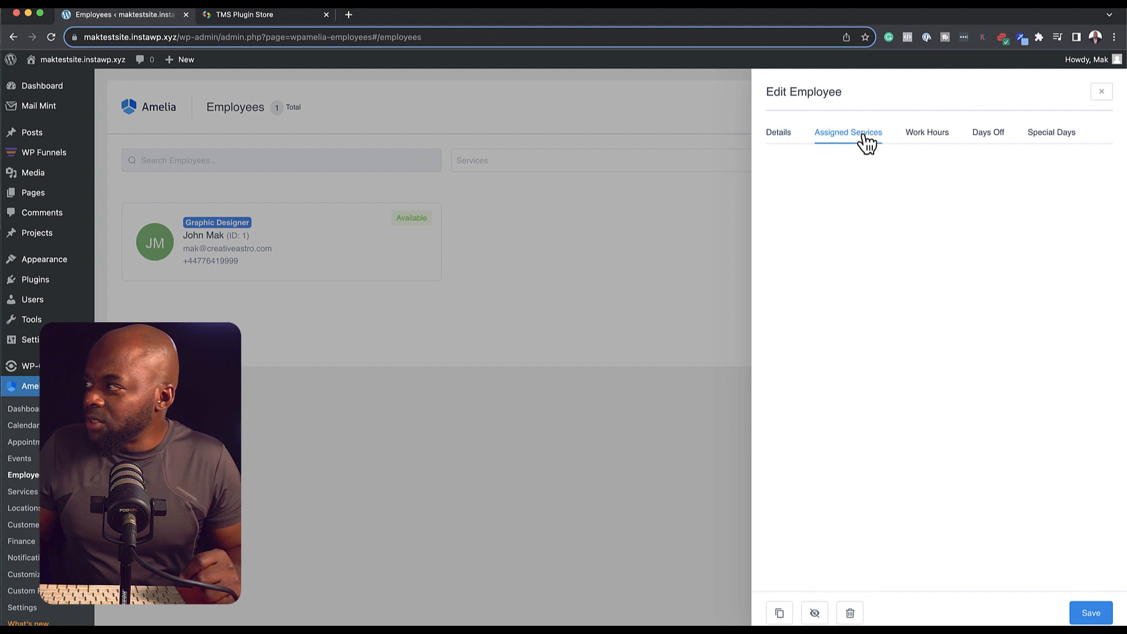
pyautogui.click(939, 141)
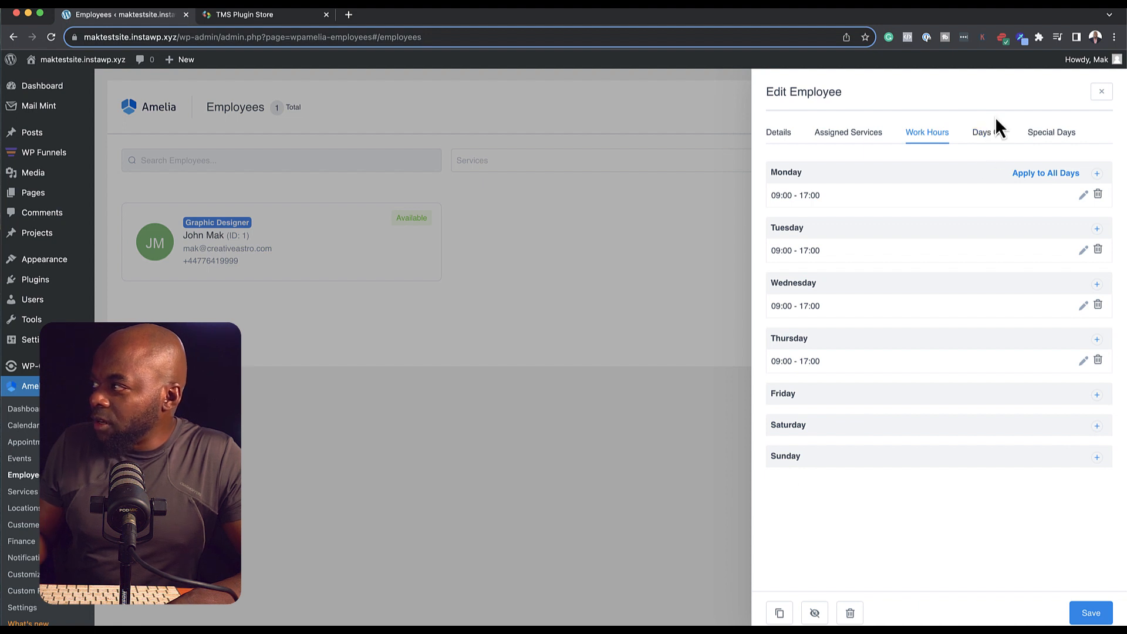
pyautogui.click(994, 139)
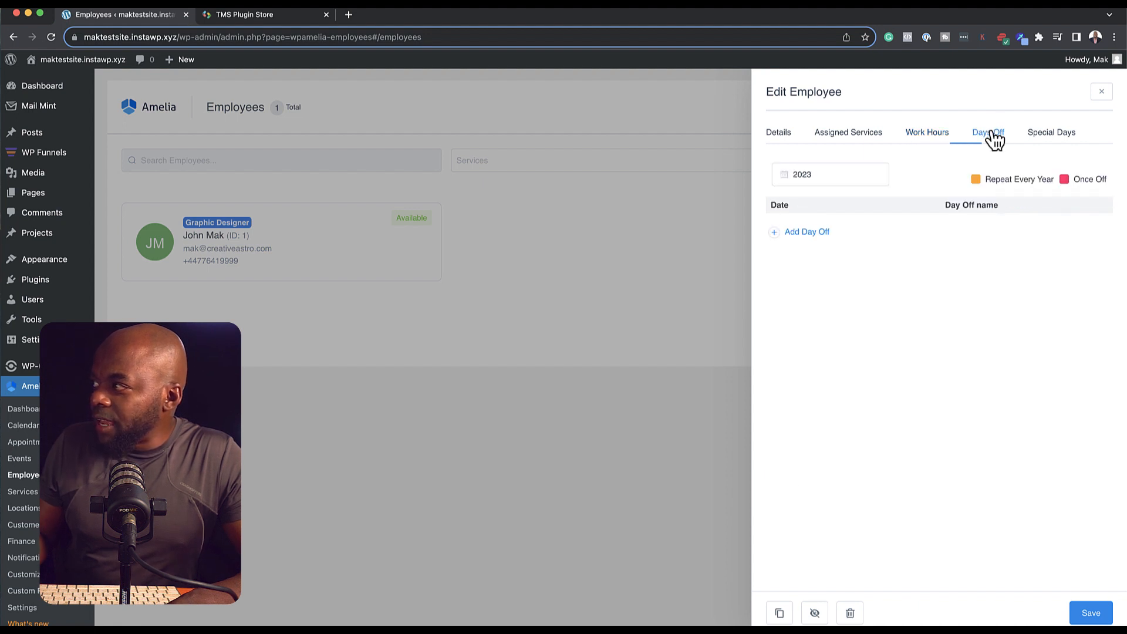
pyautogui.click(796, 234)
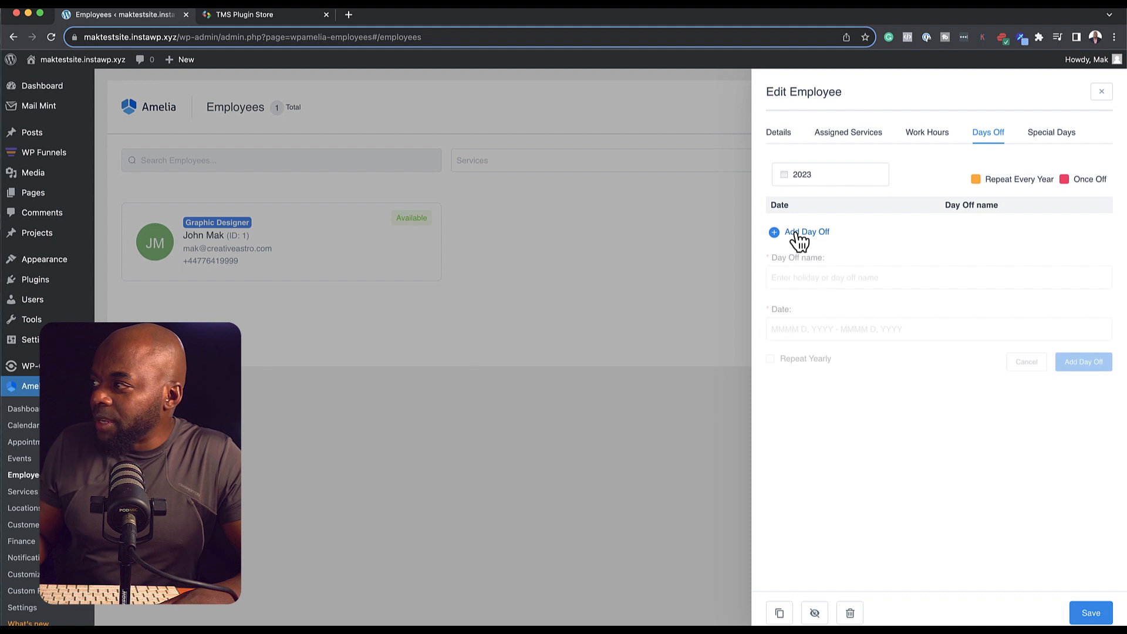
pyautogui.click(792, 278)
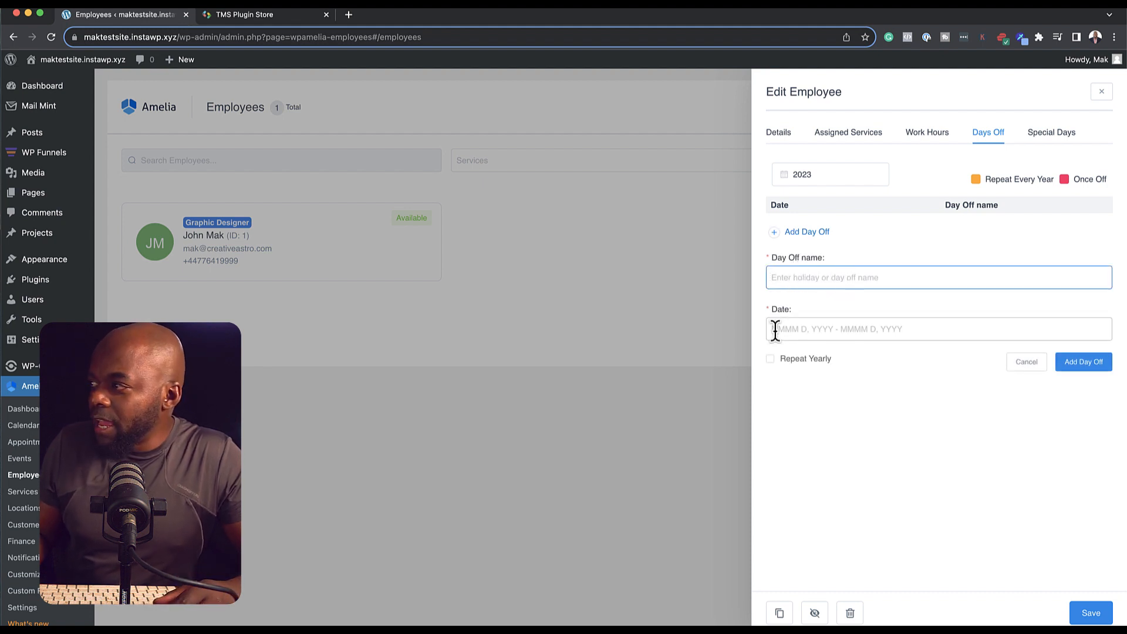
pyautogui.click(812, 329)
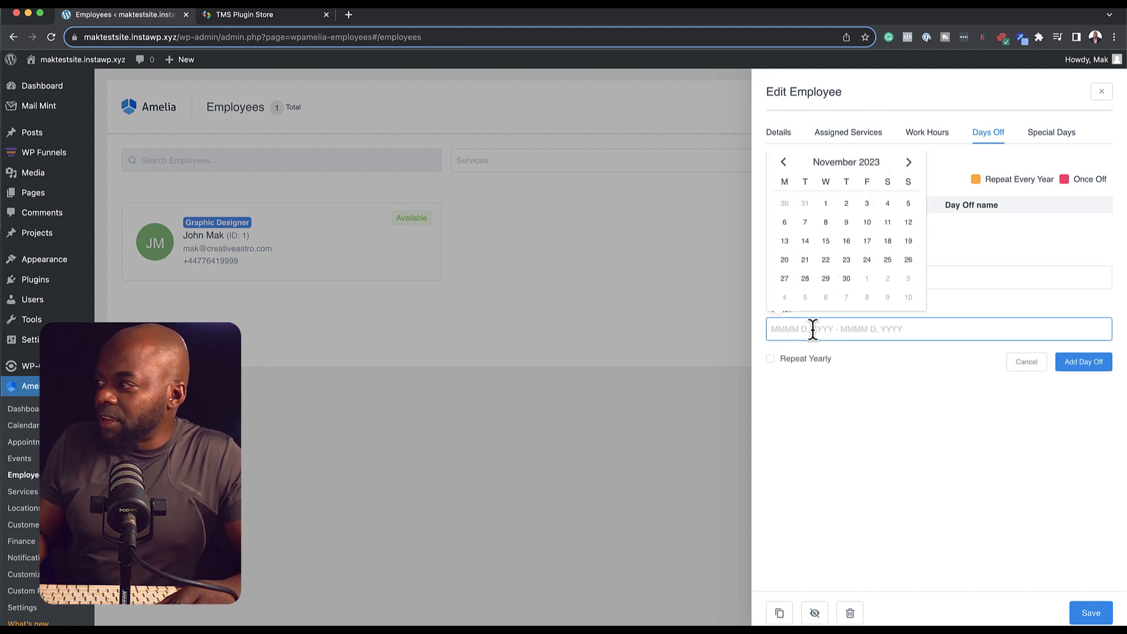
# Step: Check the Special Days tab and save the employee
pyautogui.click(1050, 133)
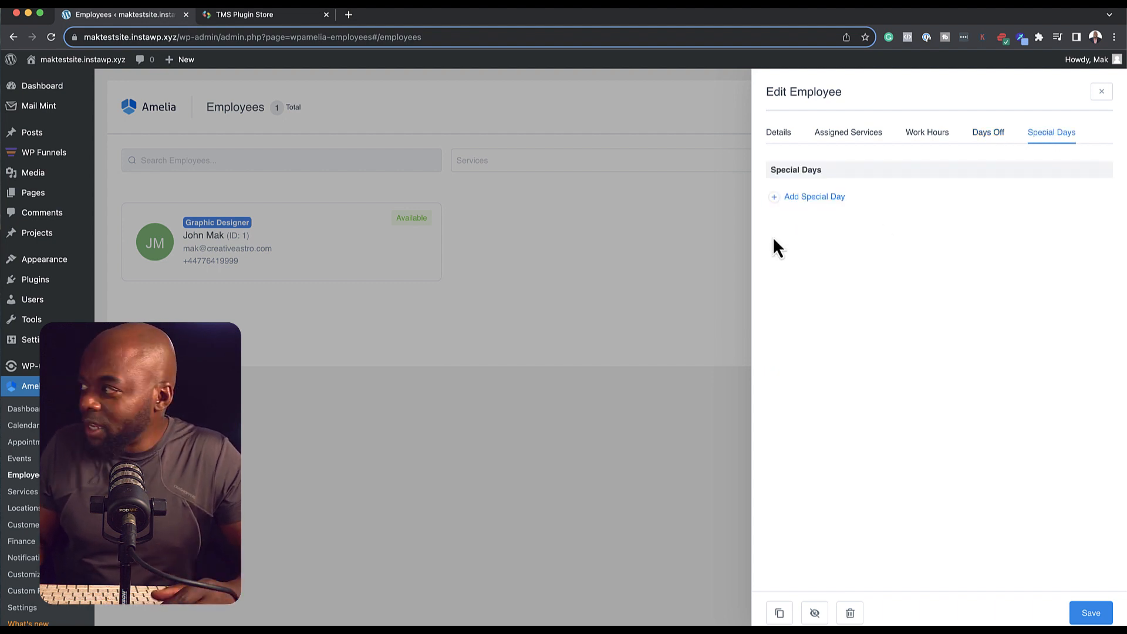
pyautogui.click(843, 200)
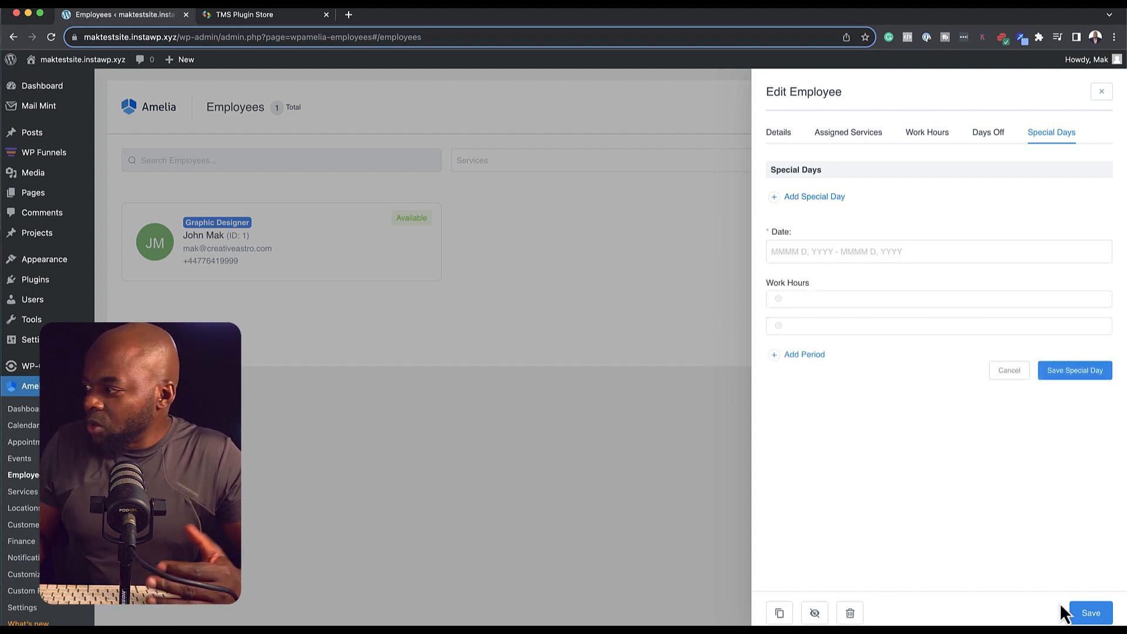
pyautogui.click(1082, 617)
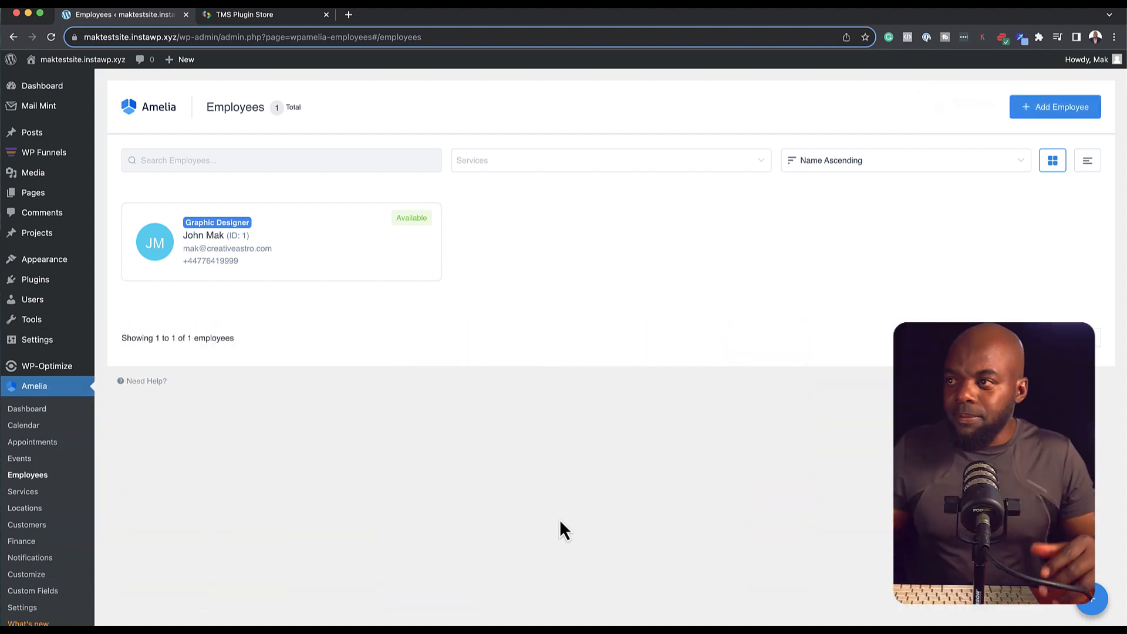
# Step: On Amelia's Services page, add the WordPress Mastery and Graphic Design categories
pyautogui.click(39, 494)
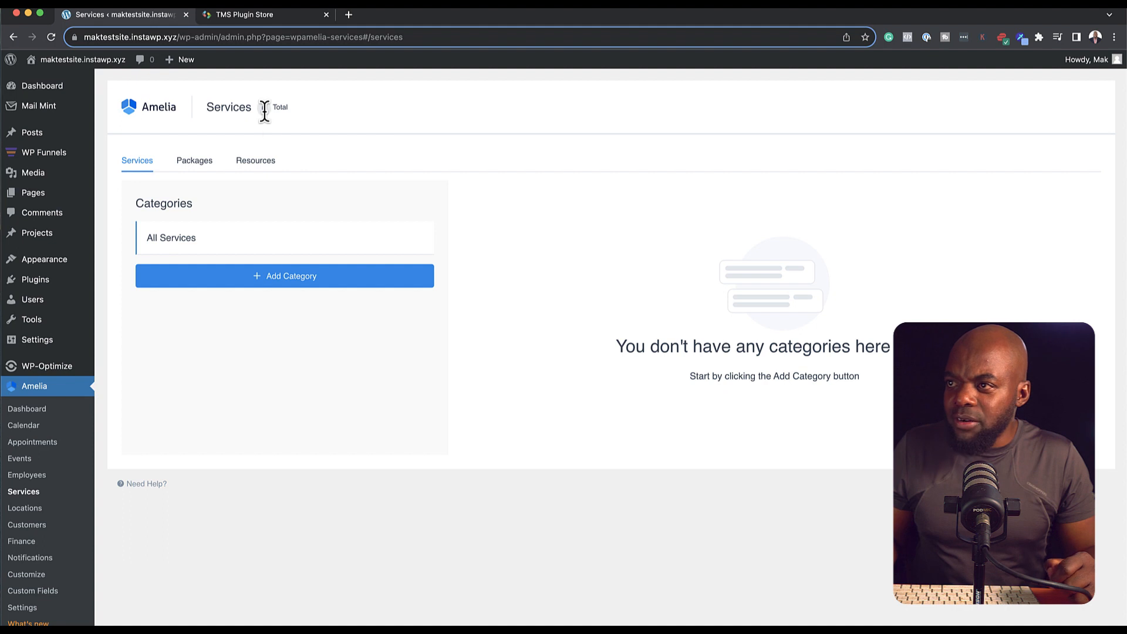
pyautogui.click(289, 276)
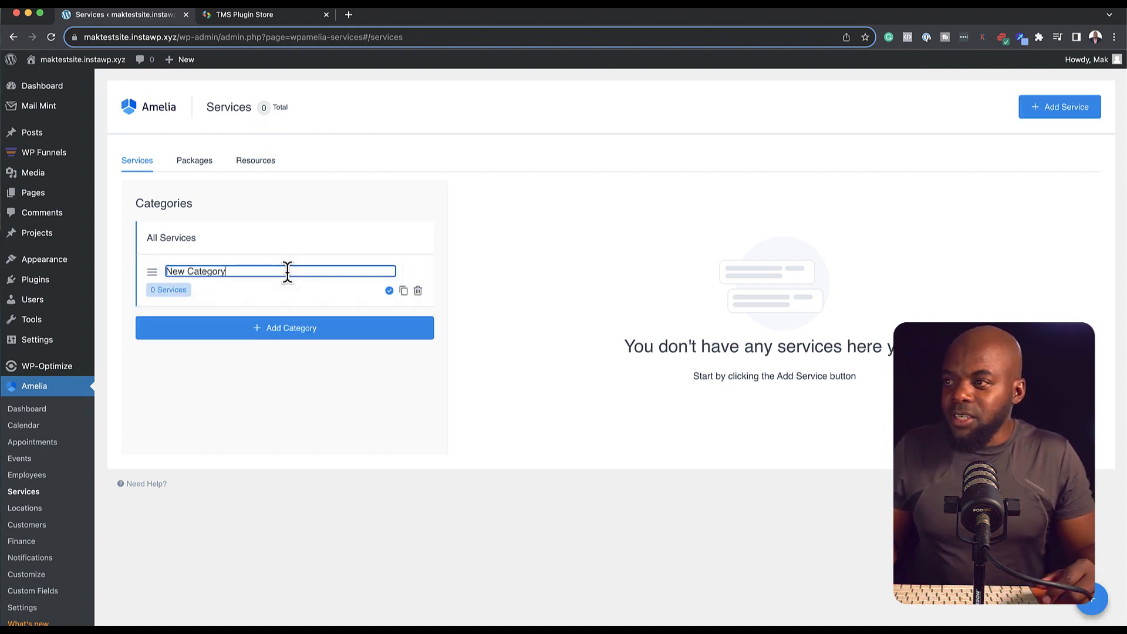
pyautogui.write('WordPress Mastery')
pyautogui.press('Return')
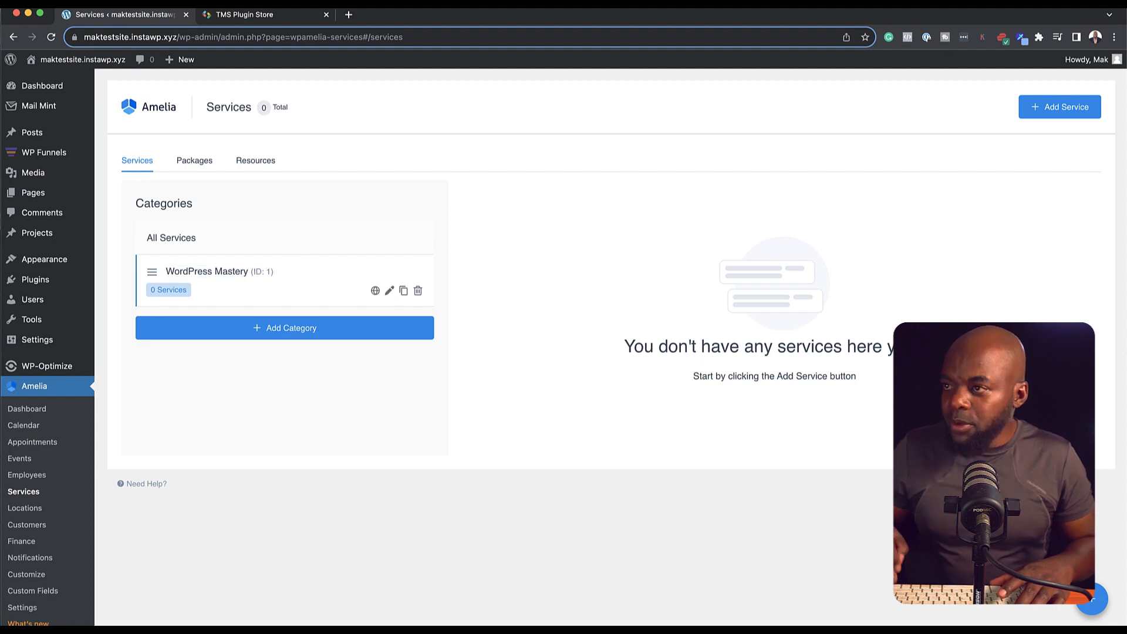
pyautogui.click(276, 330)
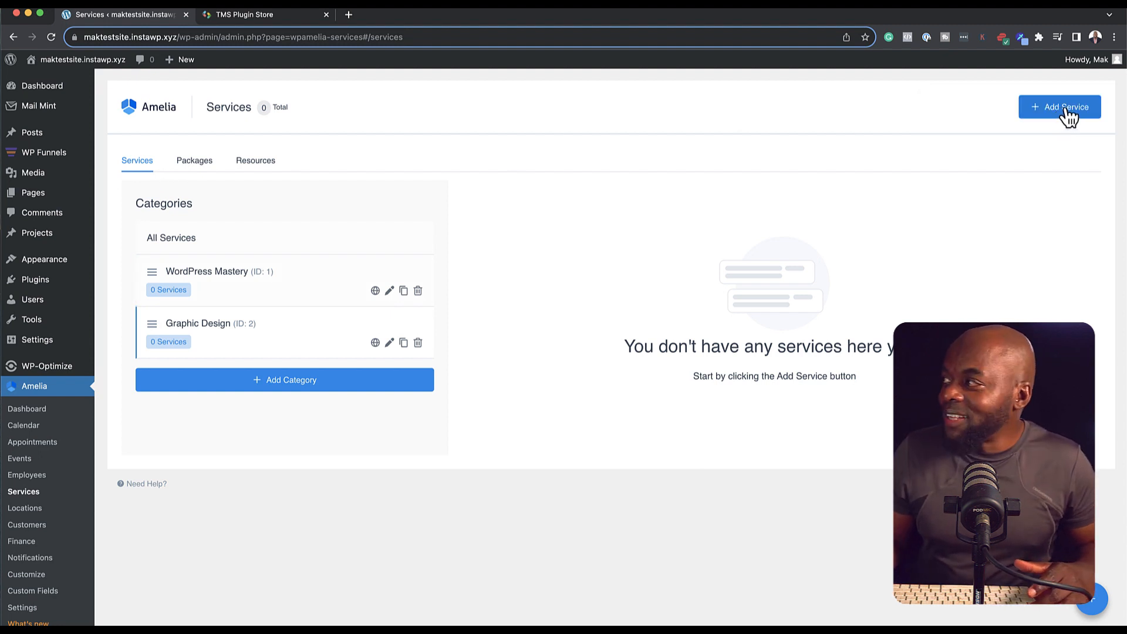
# Step: Create the Web Design Consultancy service in the WordPress Mastery category
pyautogui.click(1064, 109)
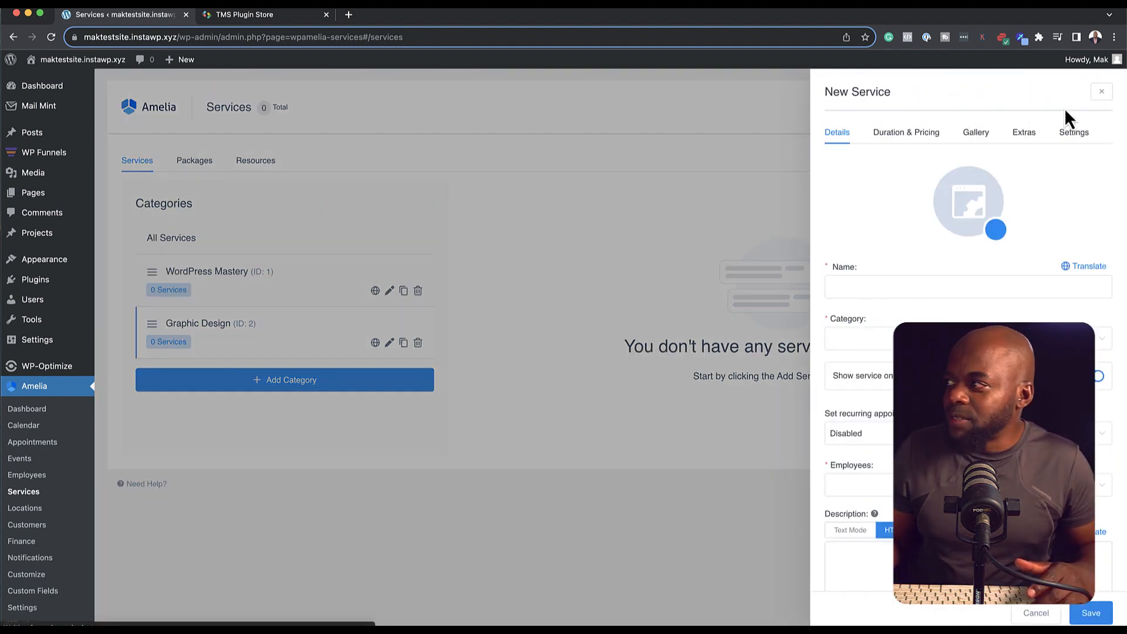
pyautogui.click(890, 287)
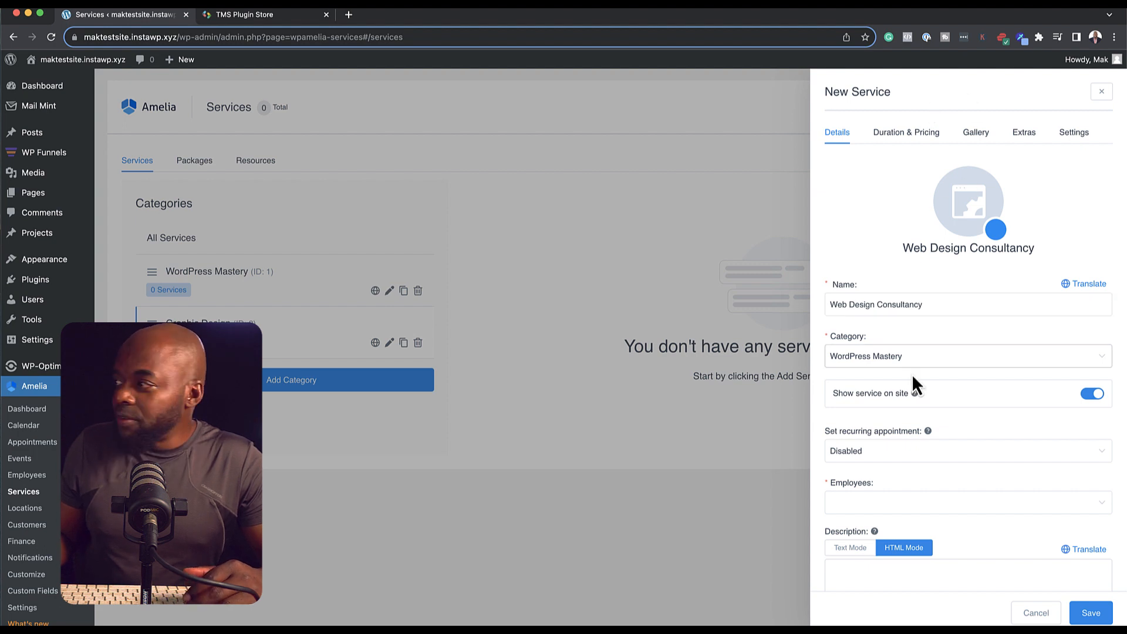
pyautogui.click(932, 365)
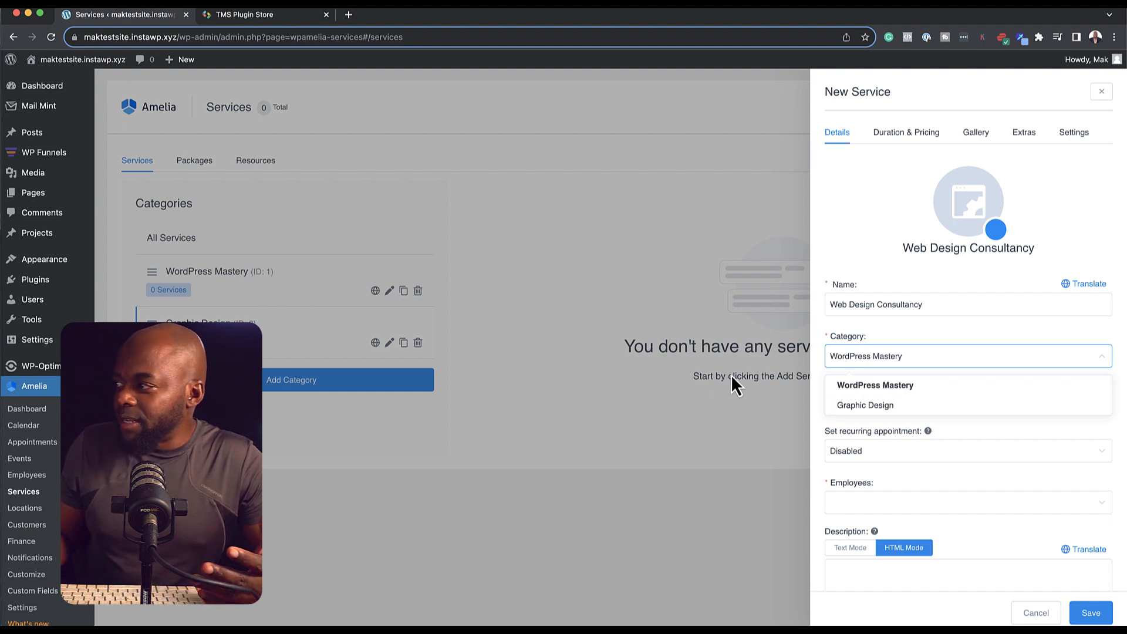
pyautogui.click(922, 363)
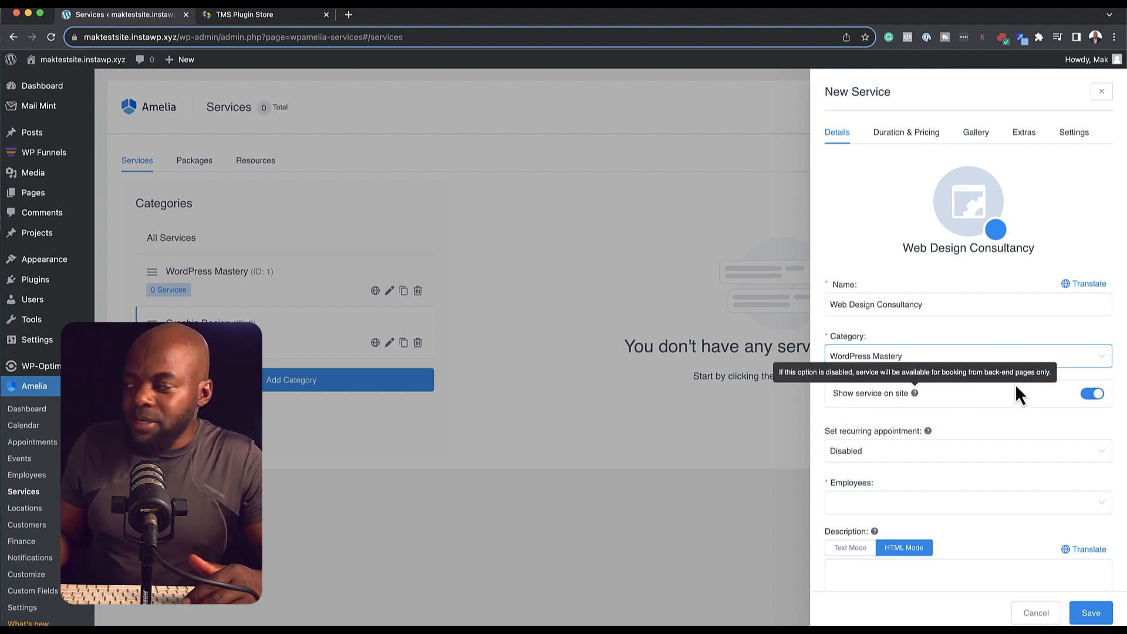
# Step: Assign the only employee to the Web Design Consultancy service
pyautogui.scroll(-2, 997, 426)
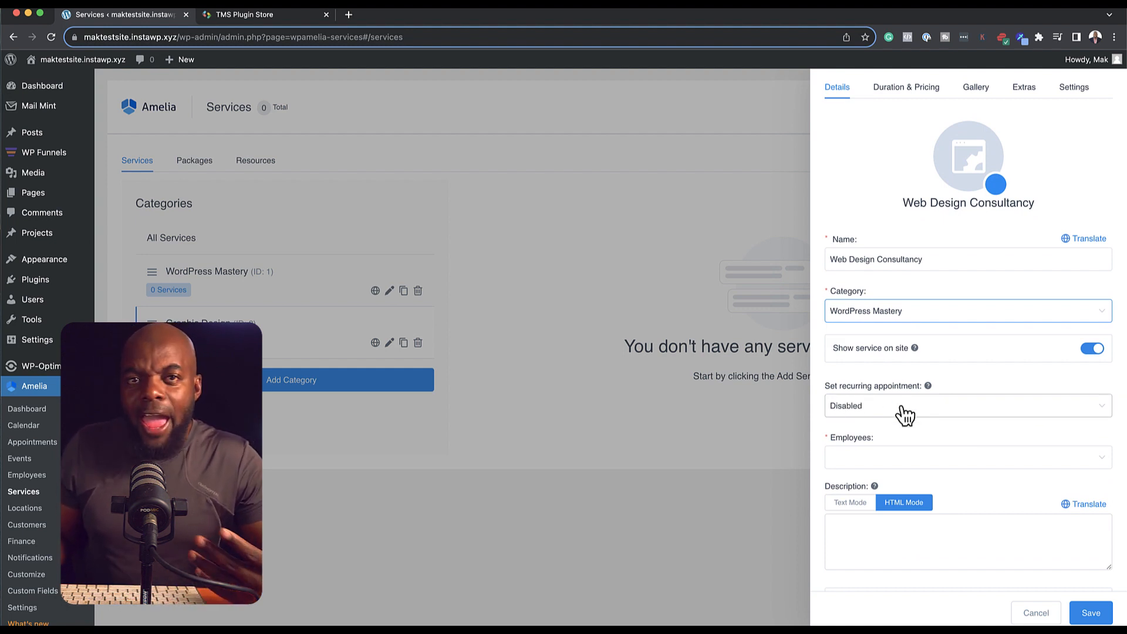
pyautogui.click(878, 461)
pyautogui.click(856, 487)
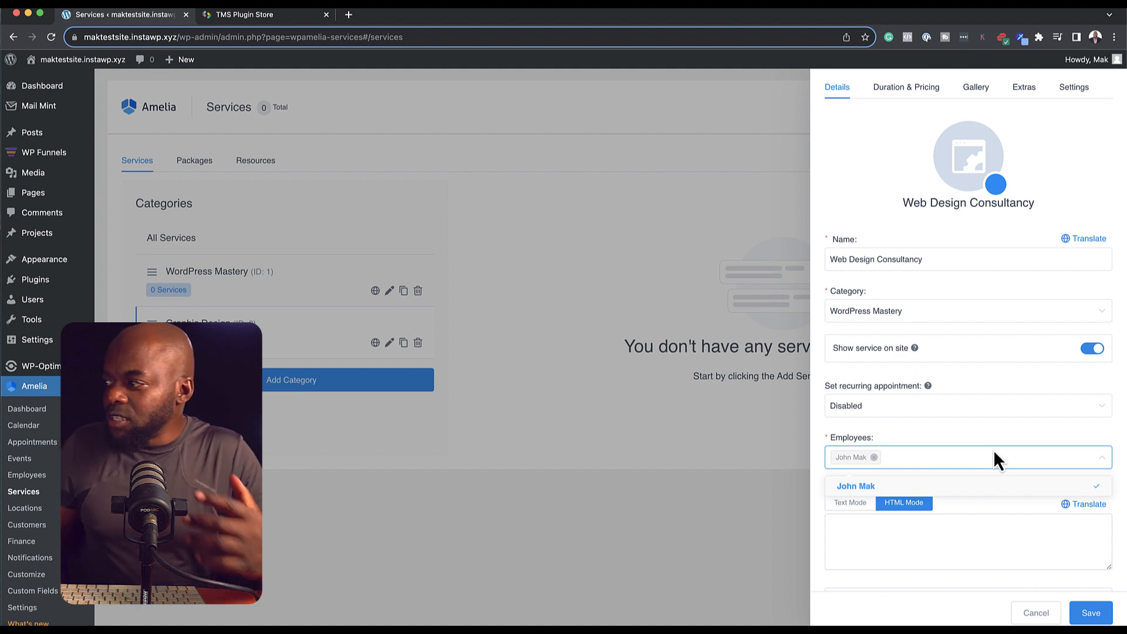
pyautogui.click(956, 437)
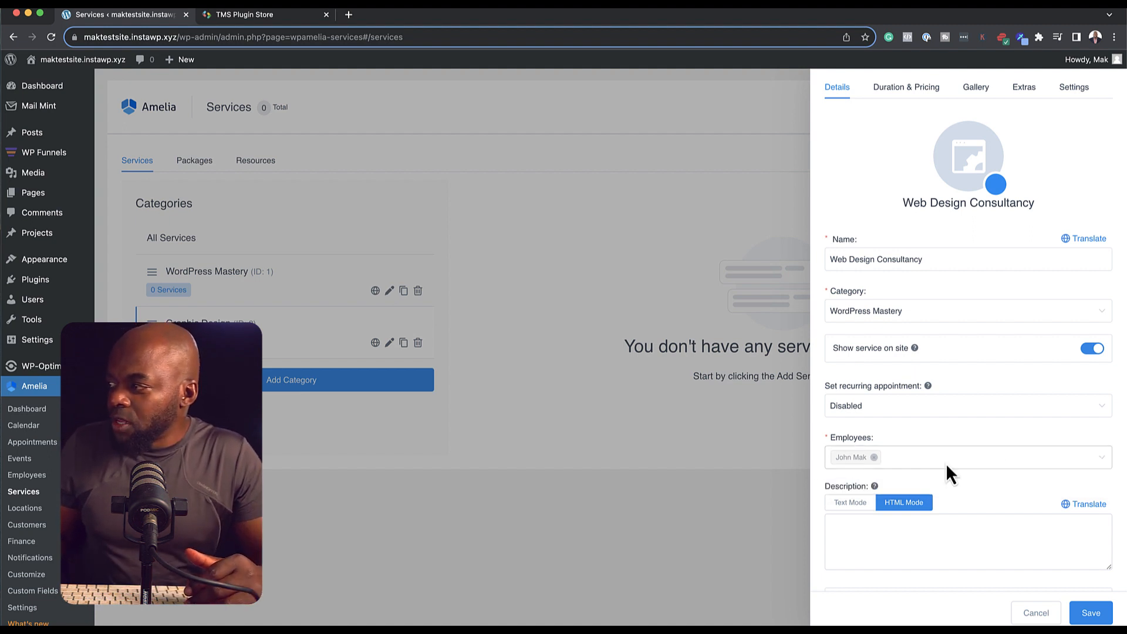
pyautogui.scroll(-2, 964, 499)
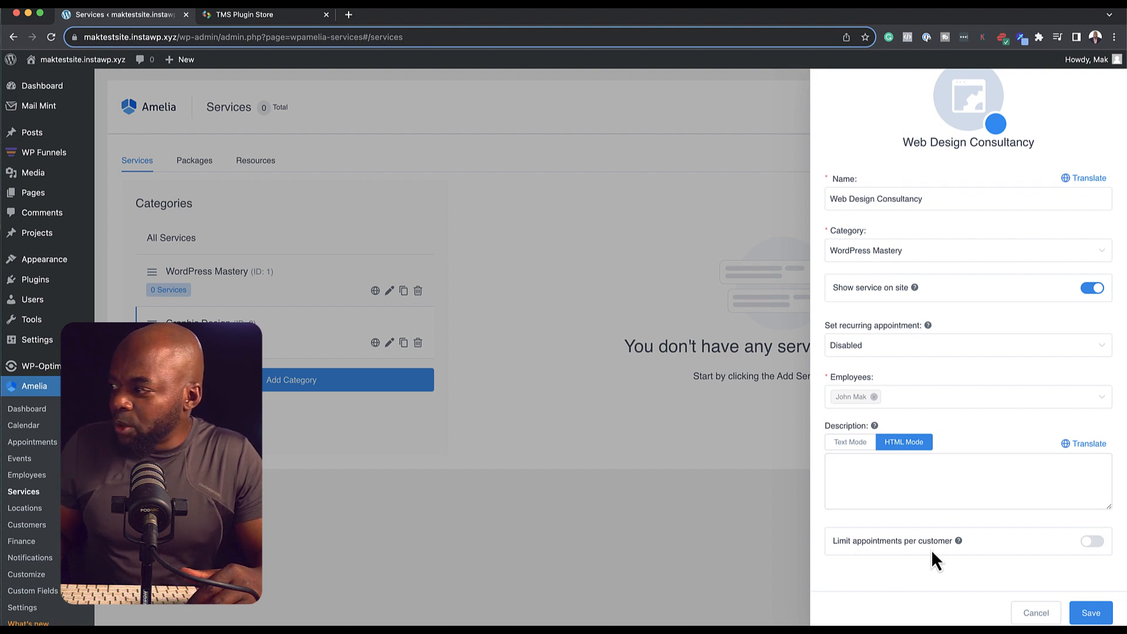
pyautogui.scroll(3, 999, 524)
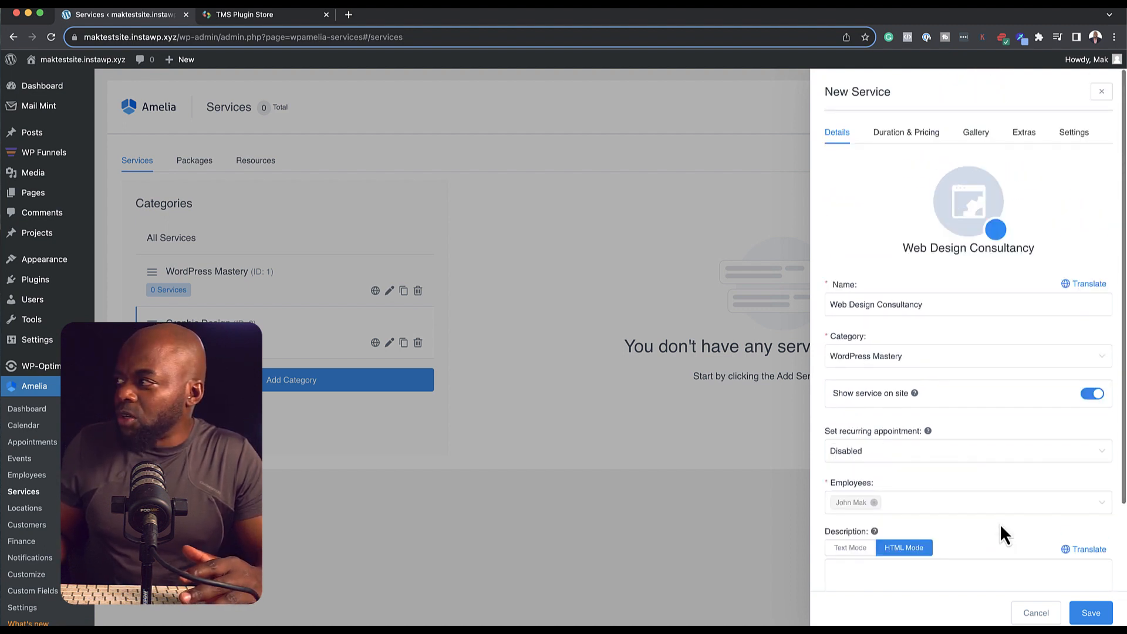
pyautogui.click(925, 139)
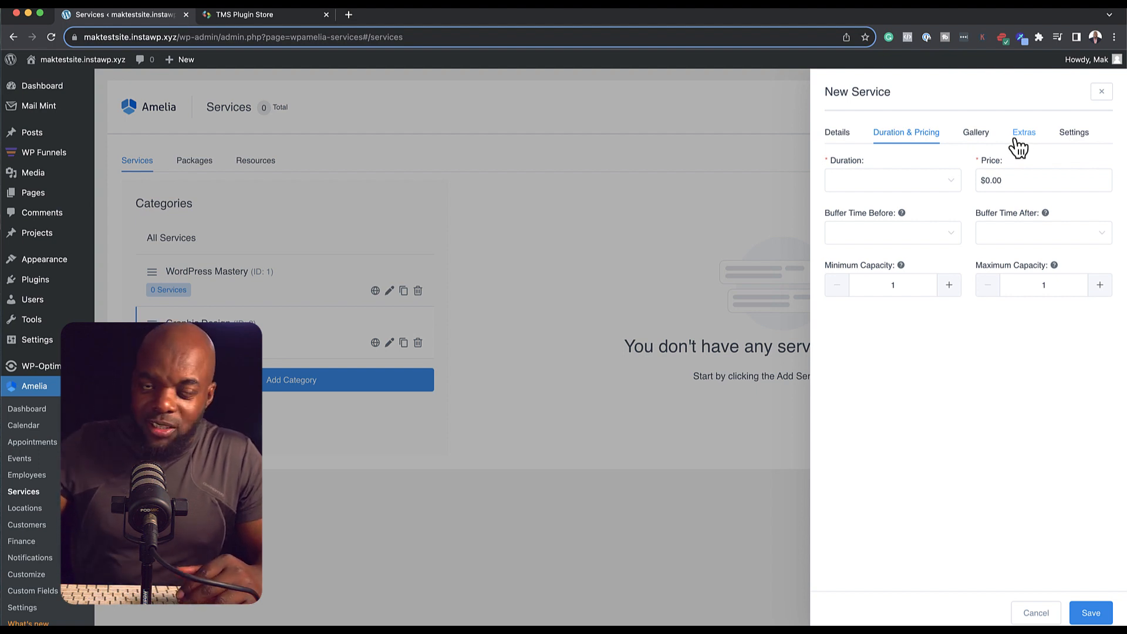
# Step: Set the service duration to 2h and the price to $200
pyautogui.click(944, 183)
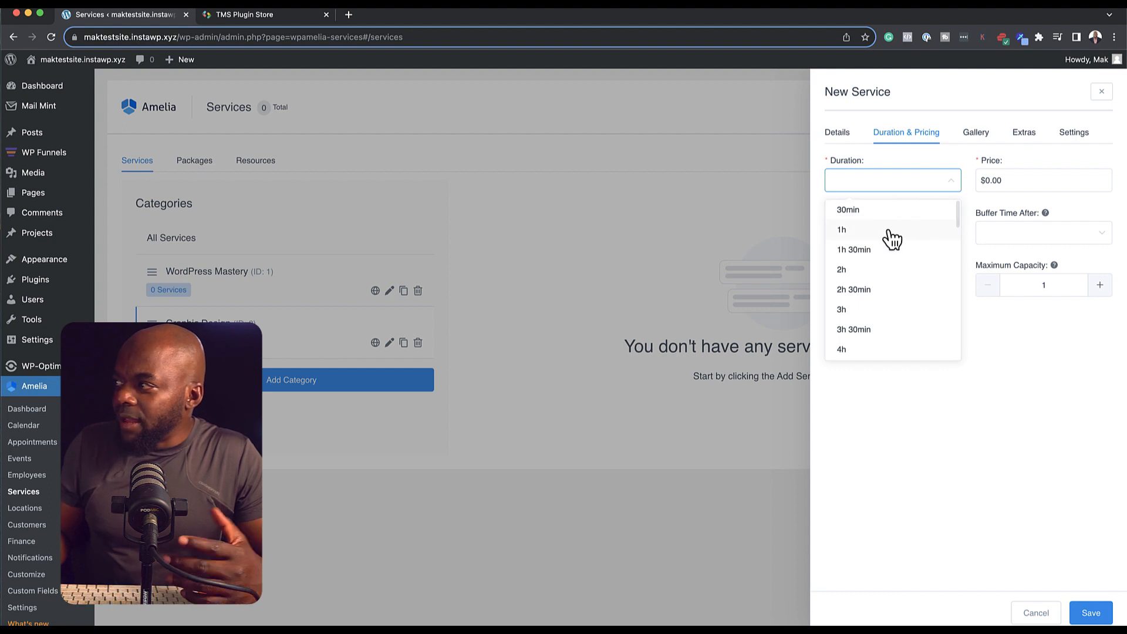
pyautogui.click(874, 270)
pyautogui.click(987, 181)
pyautogui.click(992, 188)
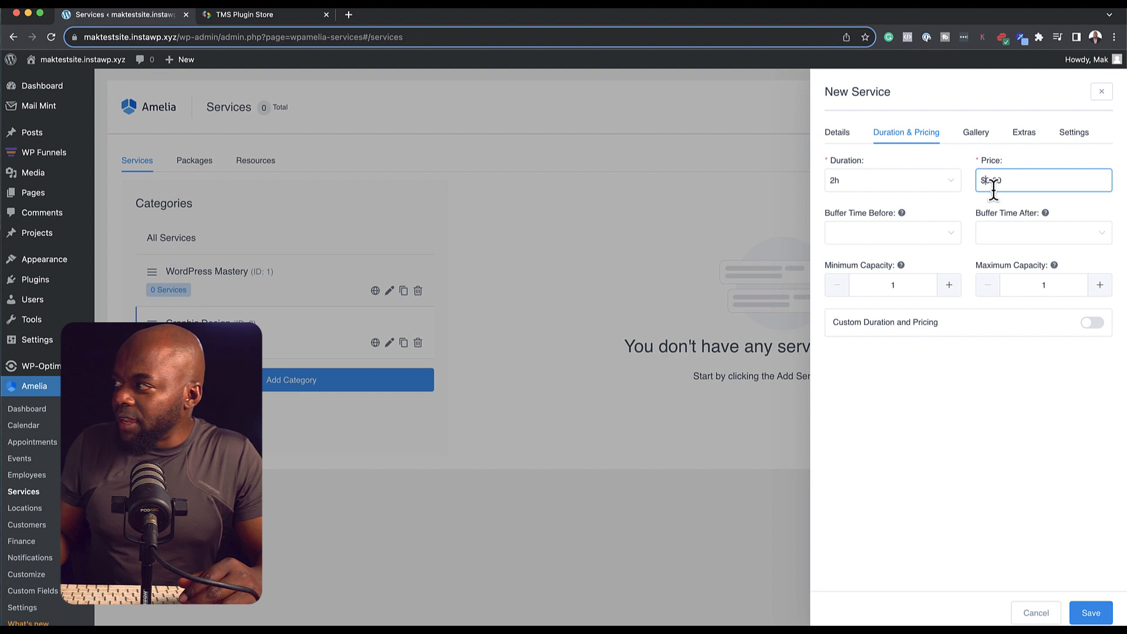
pyautogui.write('20')
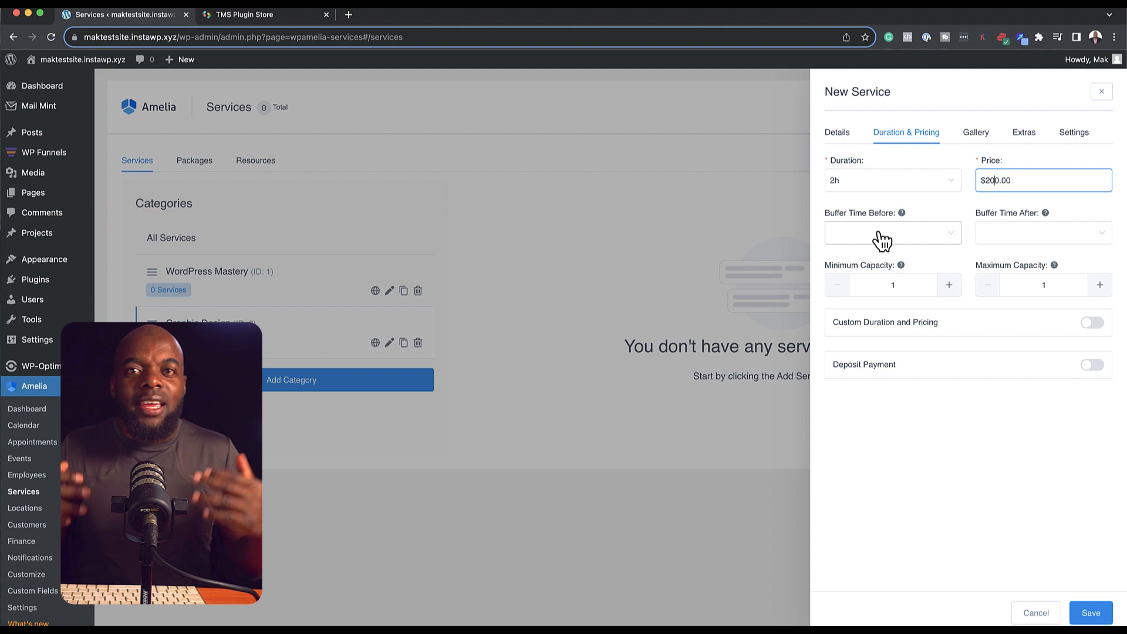
# Step: Set 1h buffer time both before and after appointments
pyautogui.click(881, 240)
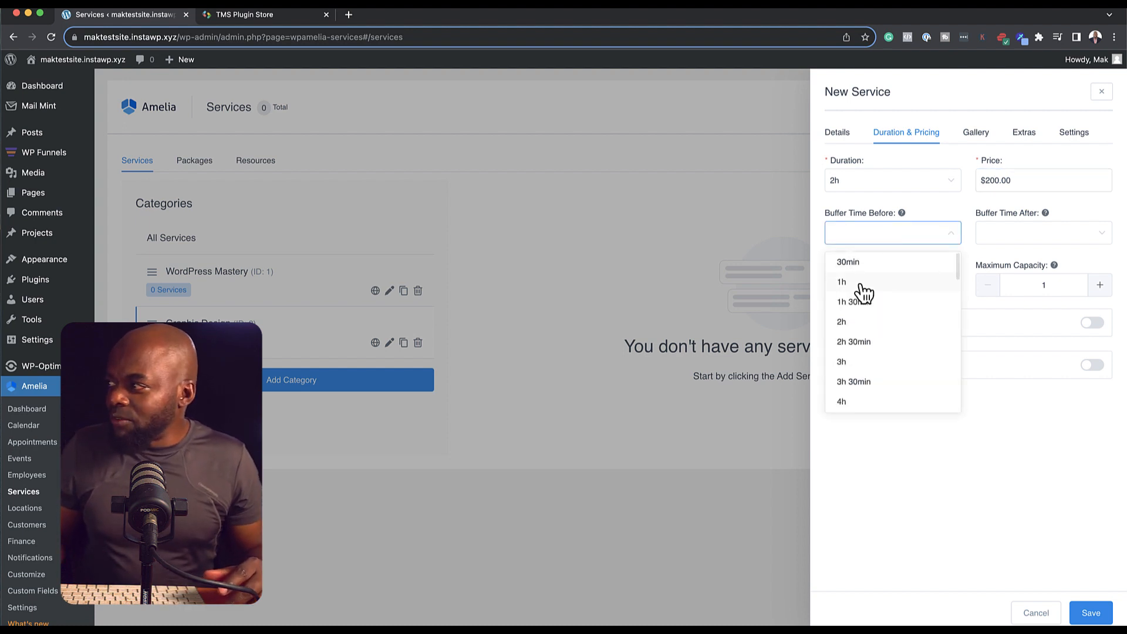
pyautogui.click(864, 292)
pyautogui.click(1069, 240)
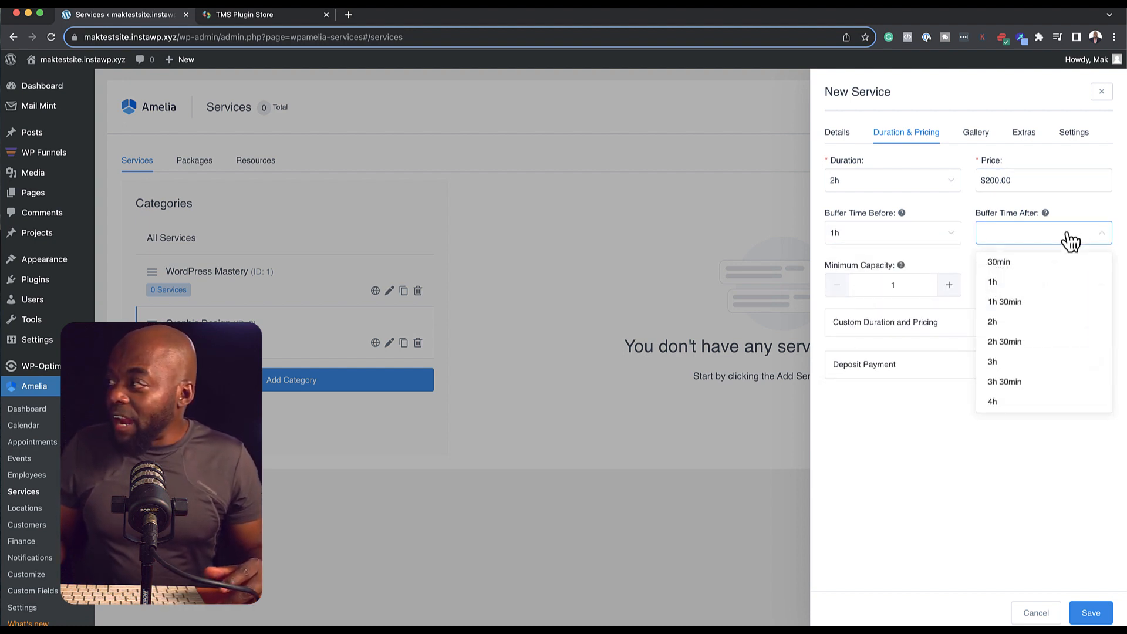
pyautogui.click(1037, 284)
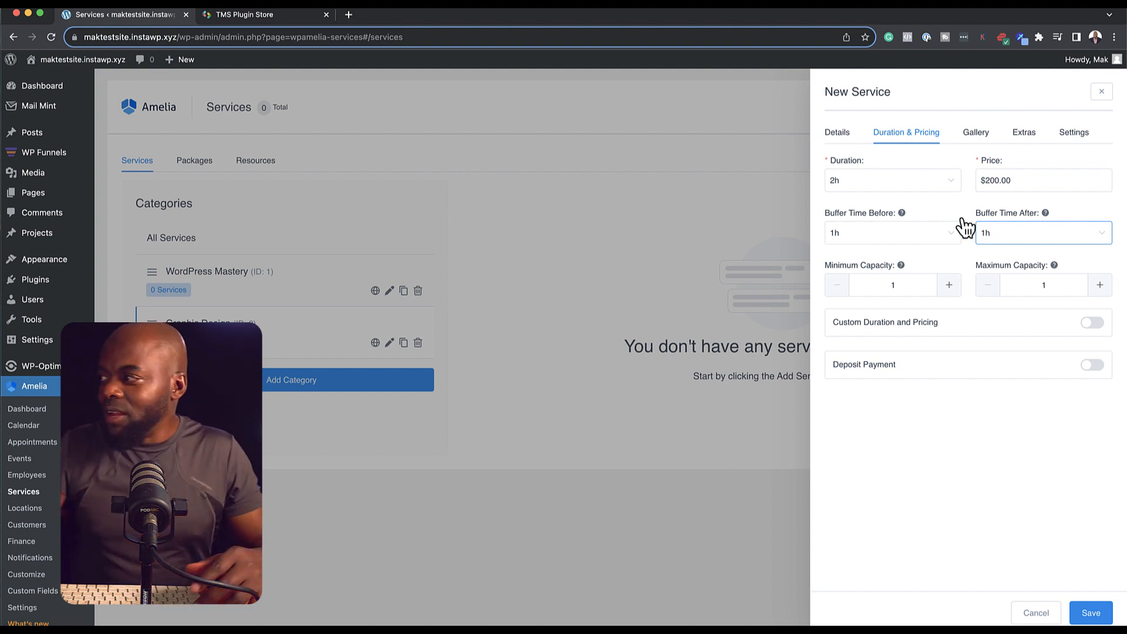
pyautogui.doubleClick(888, 285)
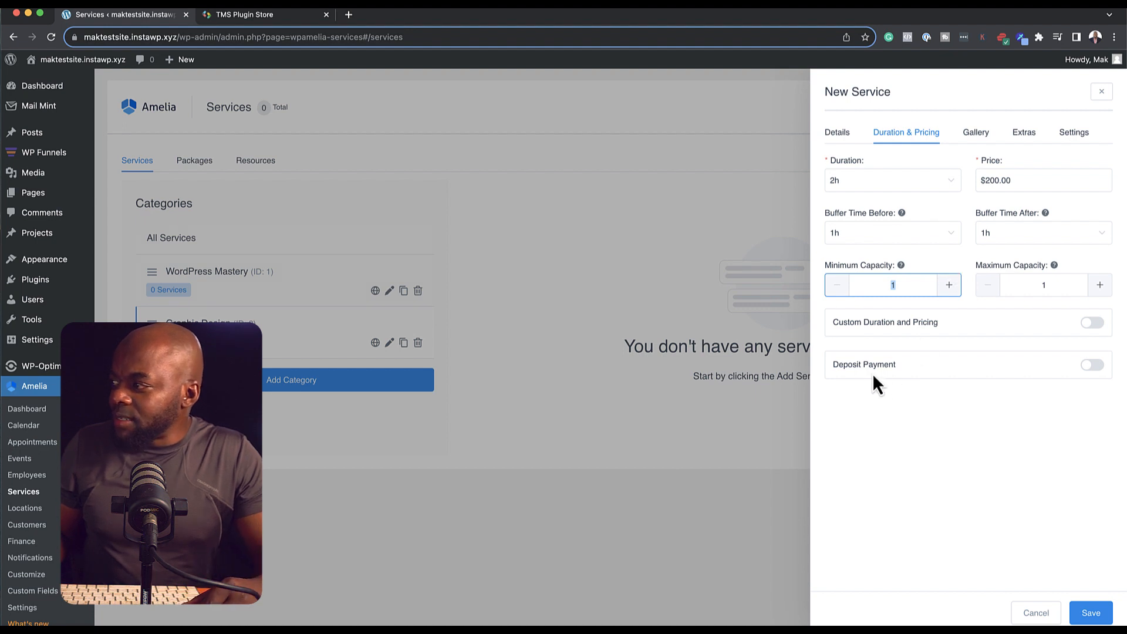
# Step: Leave deposit payment off and enable custom duration and pricing
pyautogui.click(1092, 366)
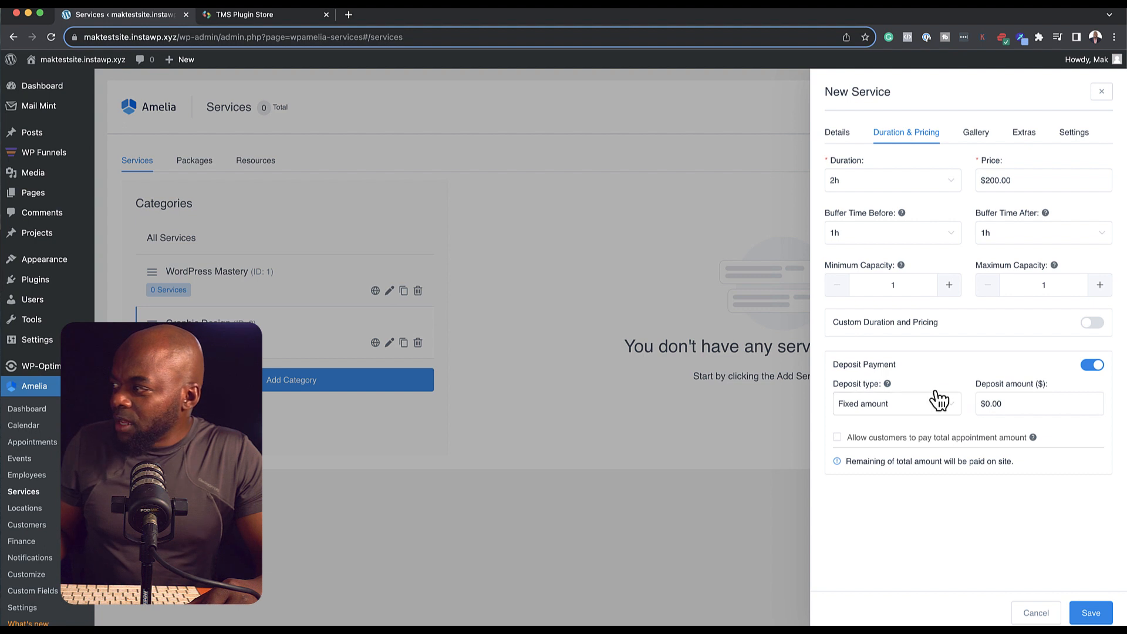
pyautogui.click(838, 438)
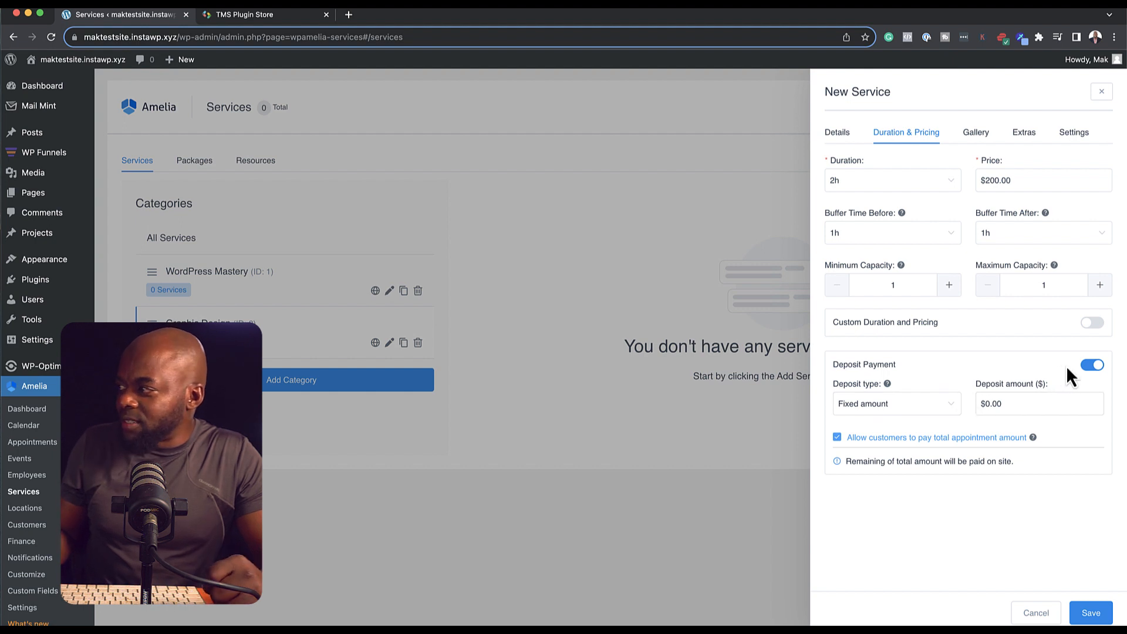
pyautogui.click(1093, 366)
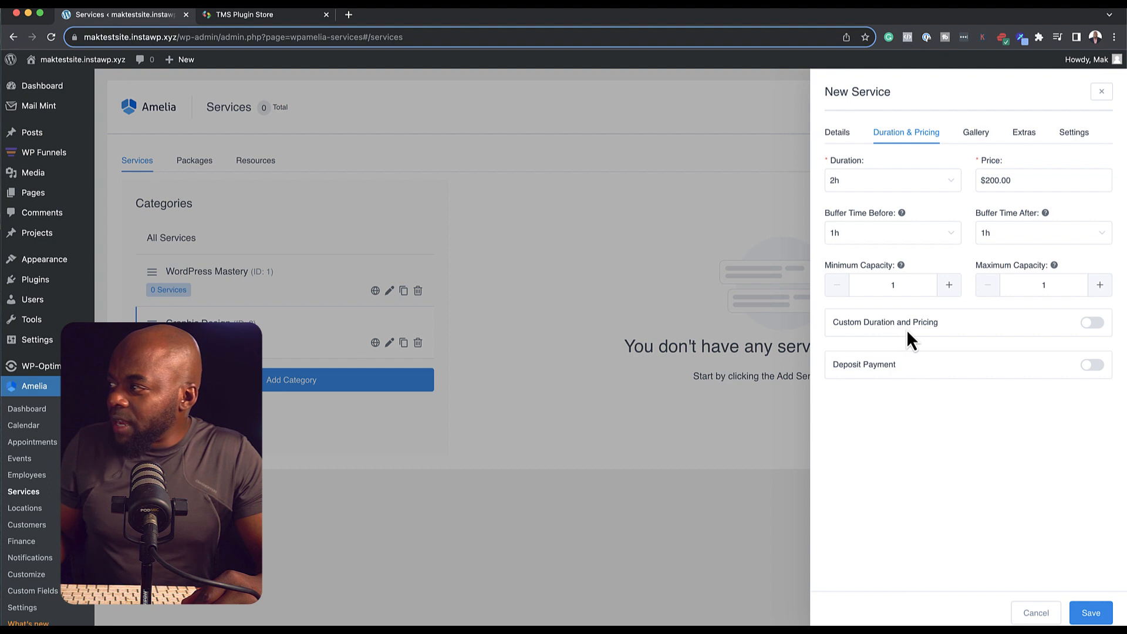
pyautogui.click(1092, 323)
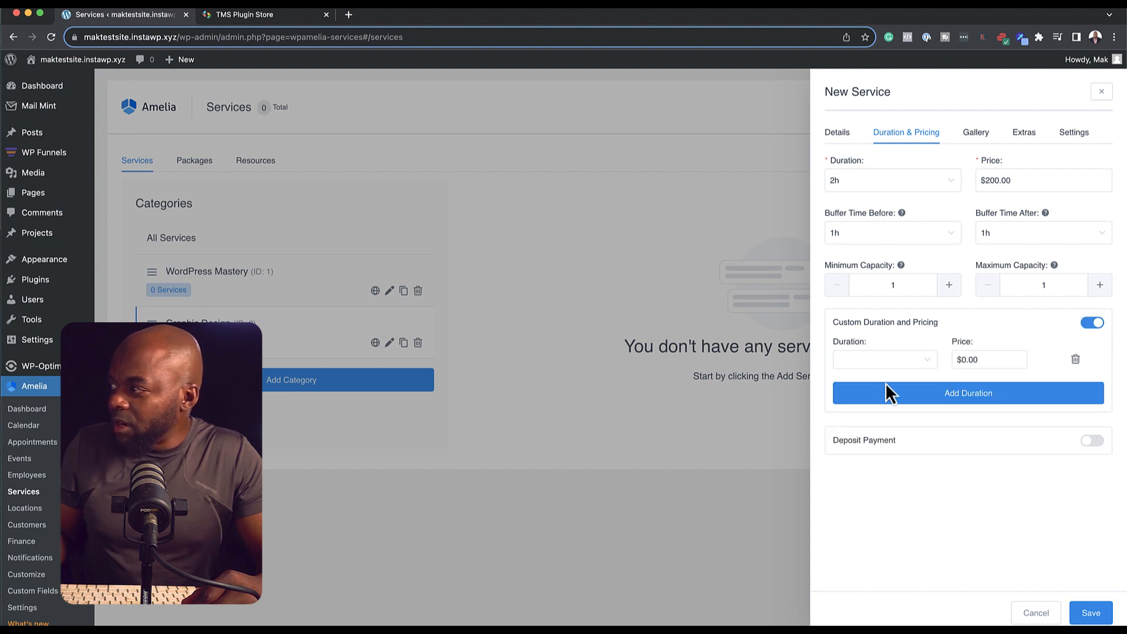
pyautogui.click(857, 360)
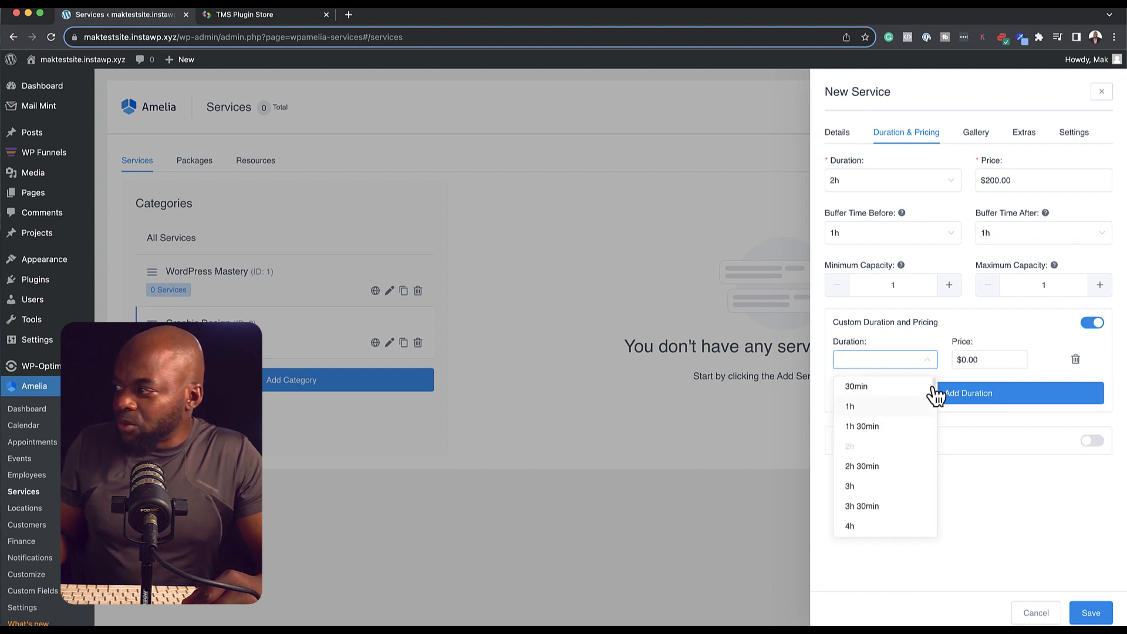
pyautogui.click(1006, 329)
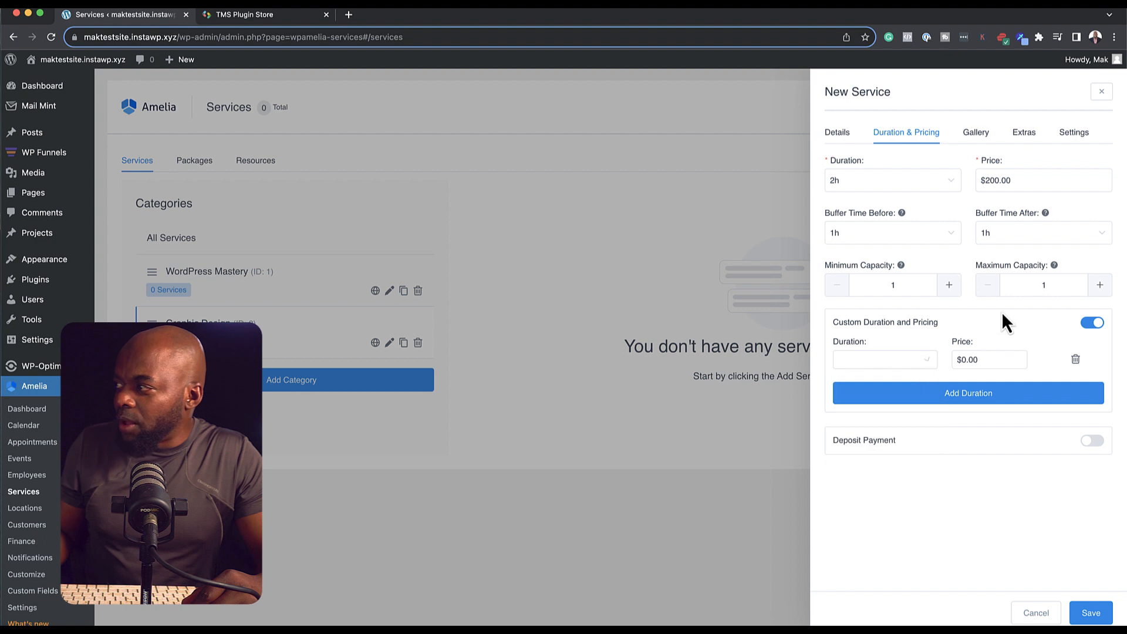
pyautogui.click(984, 136)
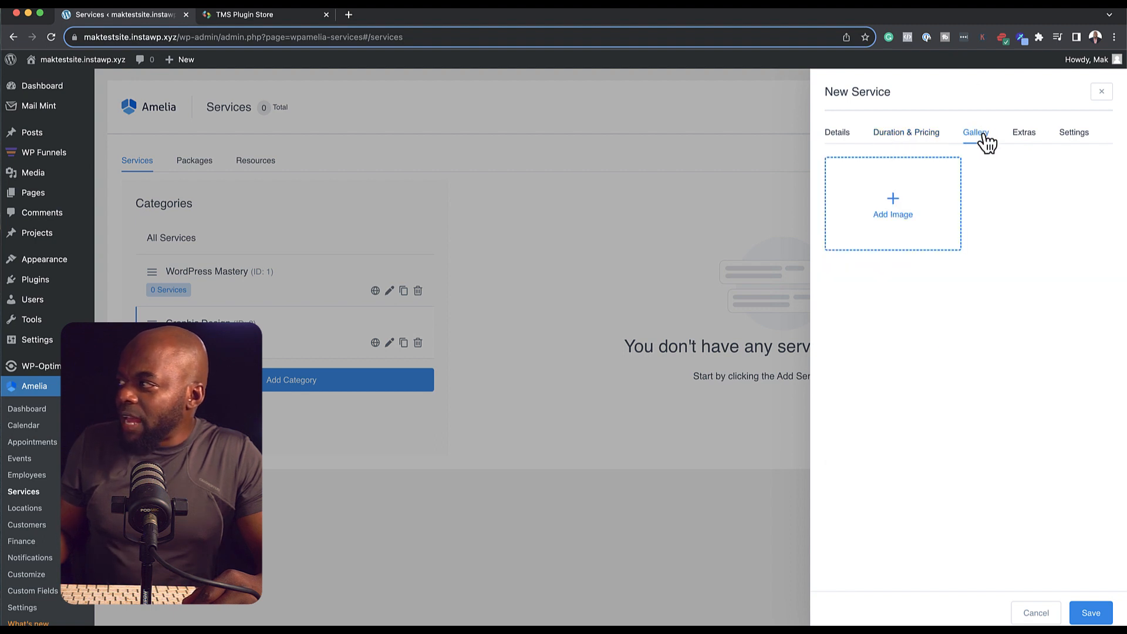
# Step: Add a blank extra on the service's Extras tab, ready for its name
pyautogui.click(1023, 135)
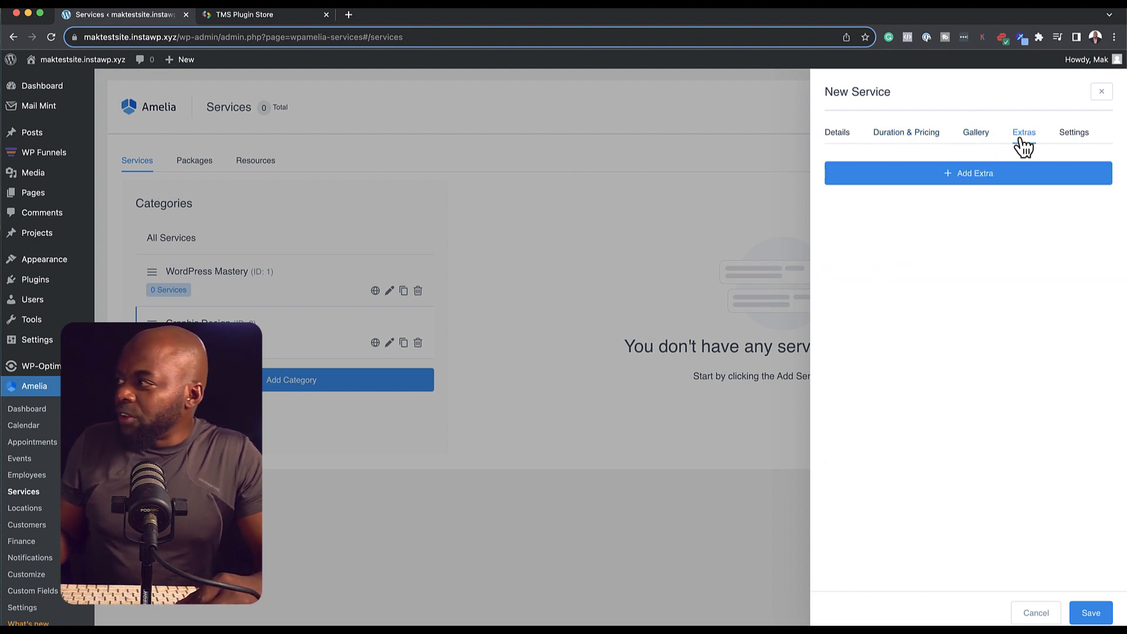
pyautogui.click(967, 174)
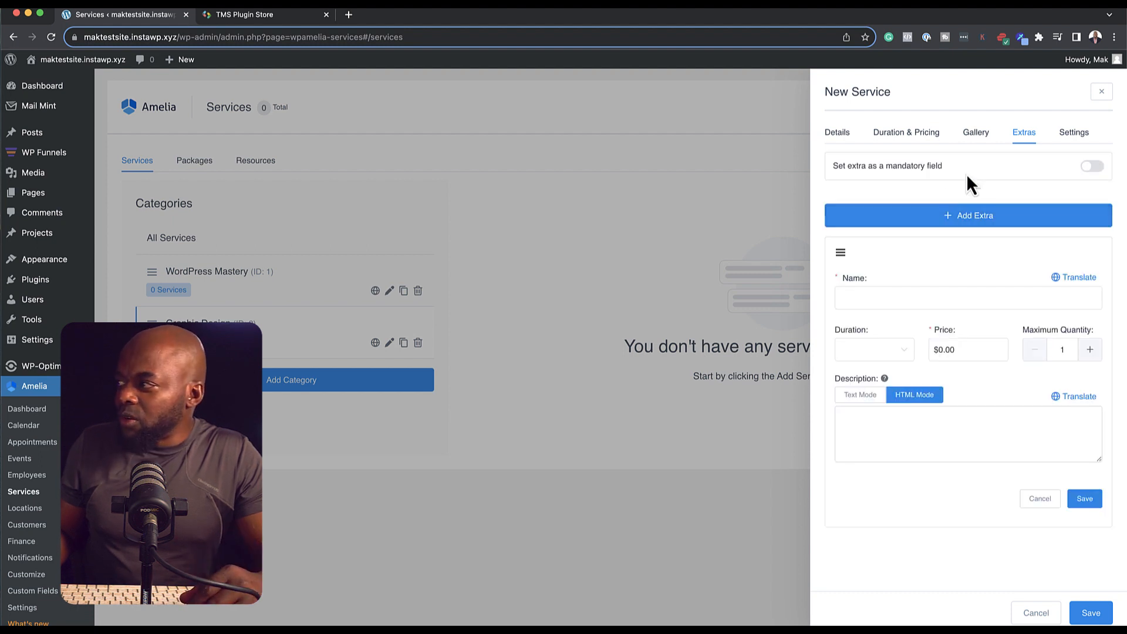
pyautogui.click(850, 295)
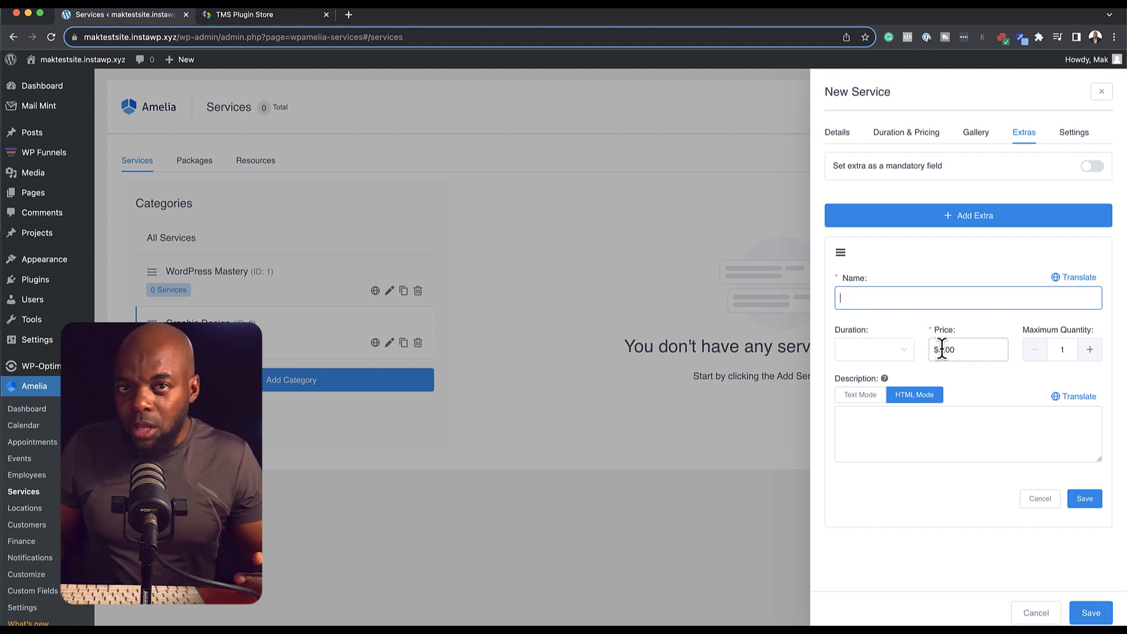
# Step: In the service settings, enable payment through a payment link and keep on-site payment on
pyautogui.click(1076, 135)
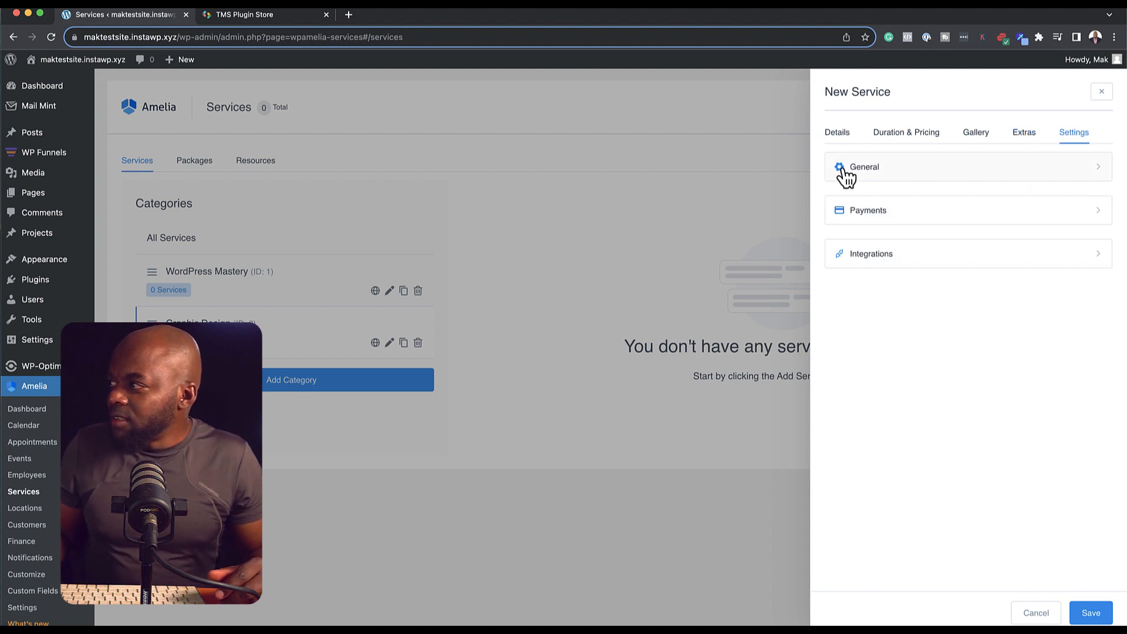
pyautogui.click(883, 172)
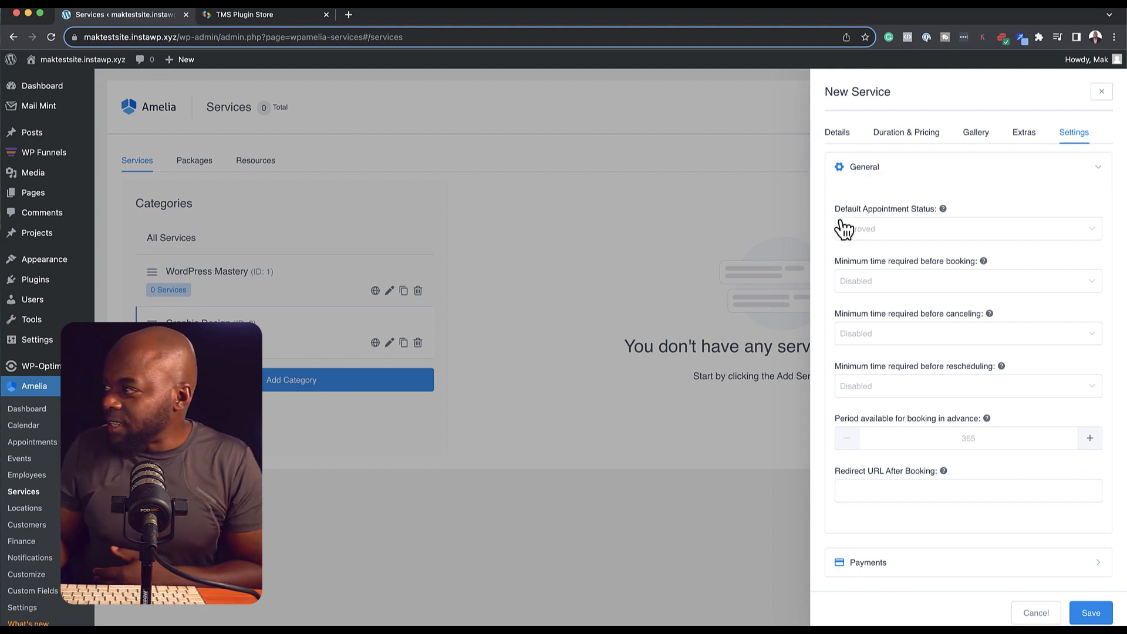
pyautogui.click(1079, 135)
pyautogui.click(878, 217)
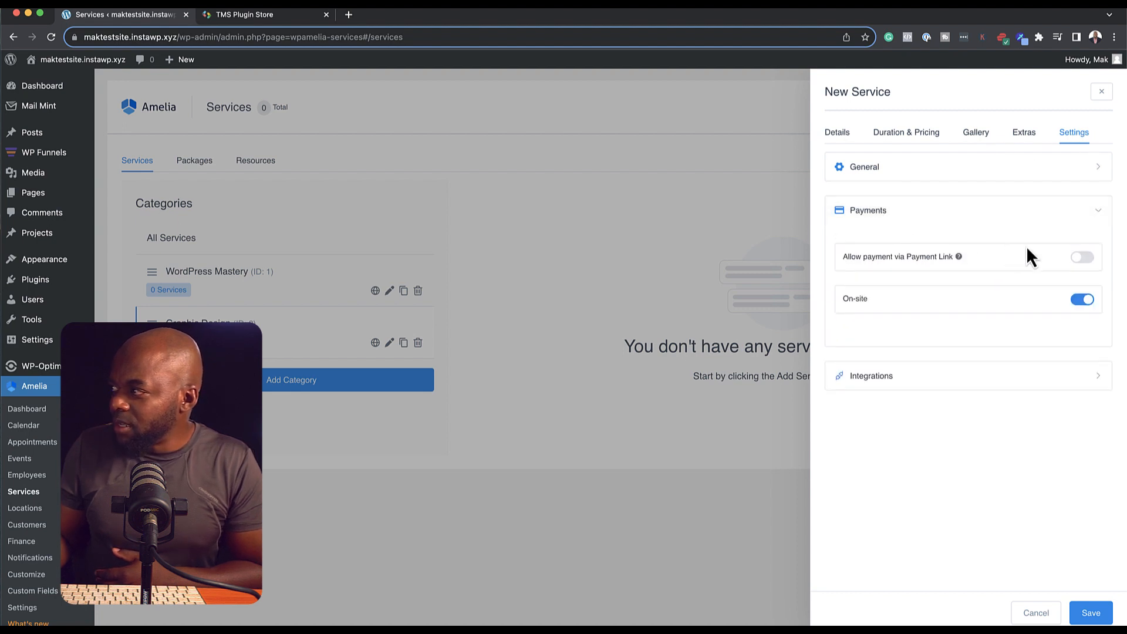
pyautogui.click(1084, 258)
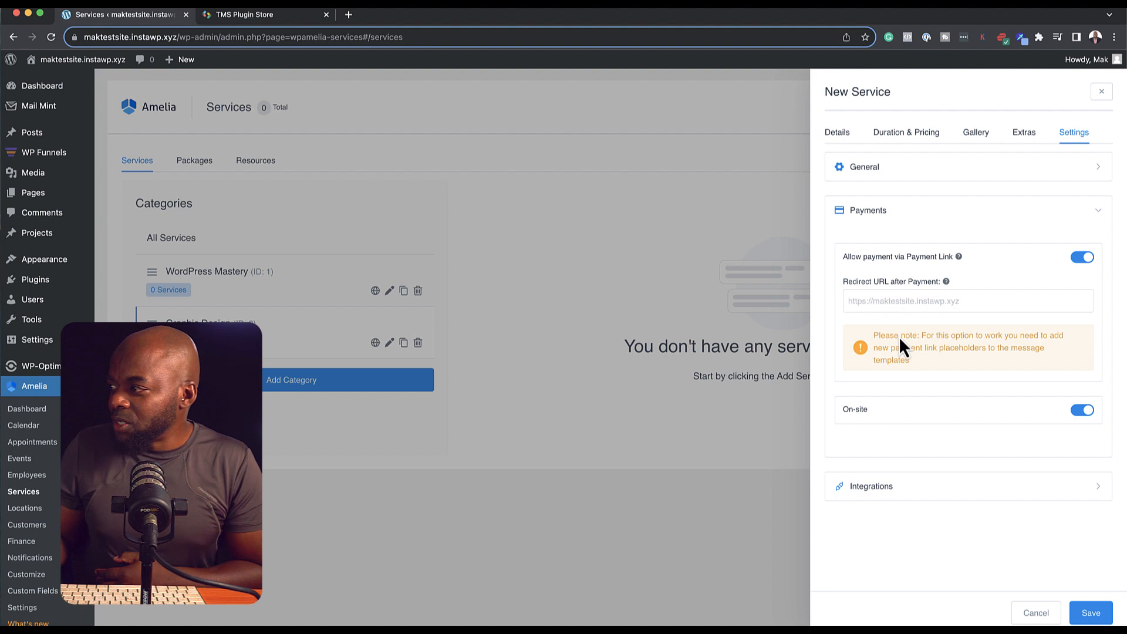
pyautogui.click(1085, 418)
pyautogui.click(1093, 416)
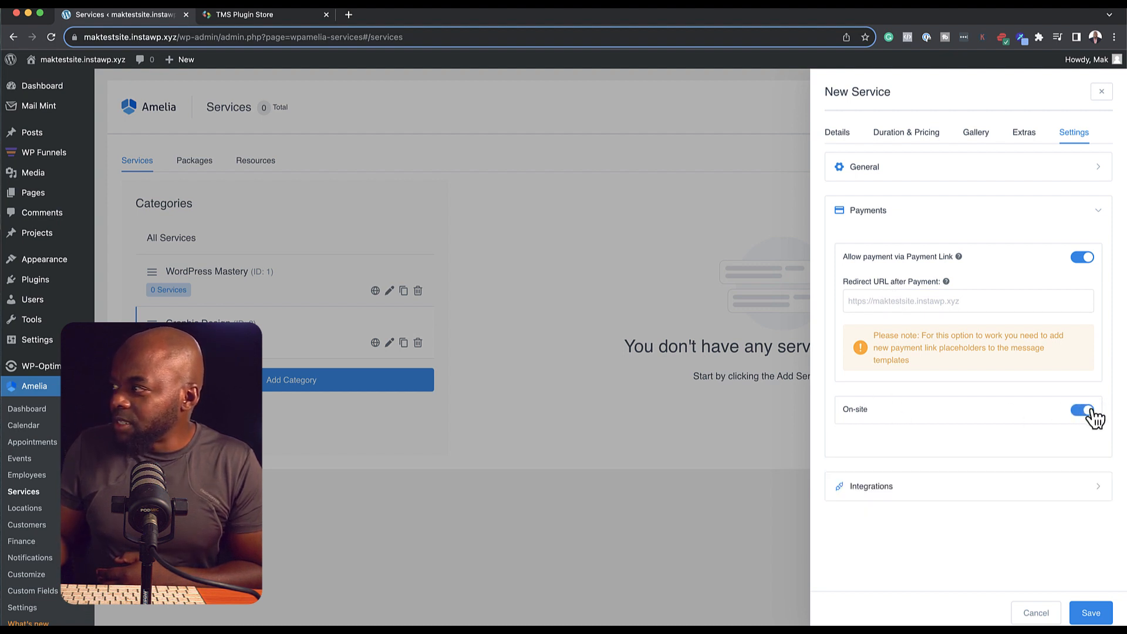
# Step: Turn on the Zoom integration for the service, then return to its Details
pyautogui.click(967, 497)
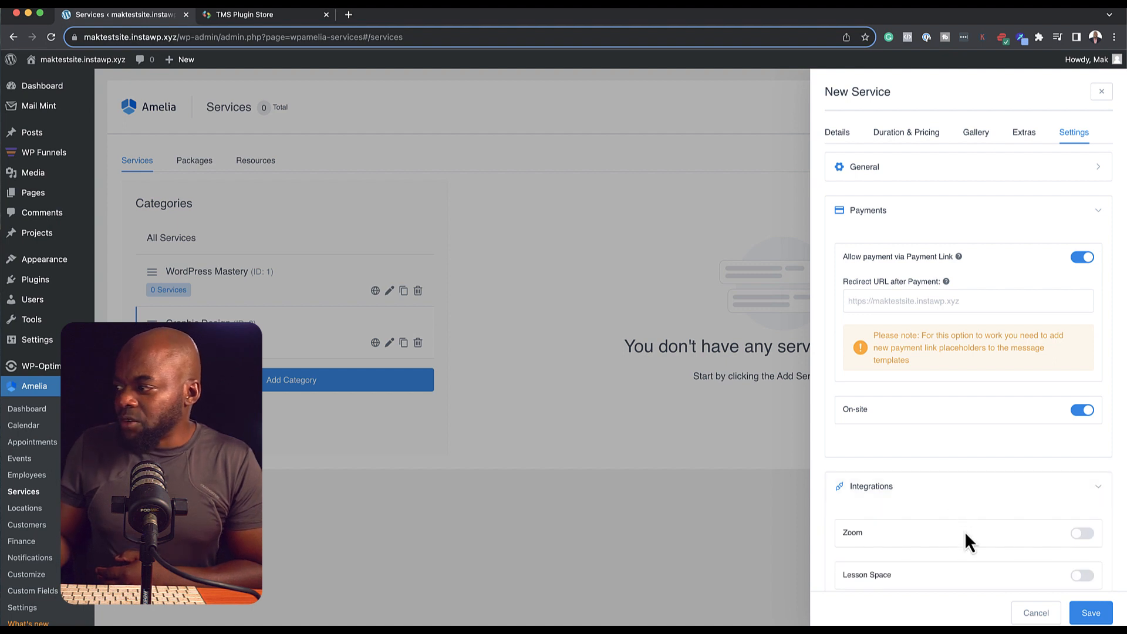
pyautogui.scroll(-2, 966, 532)
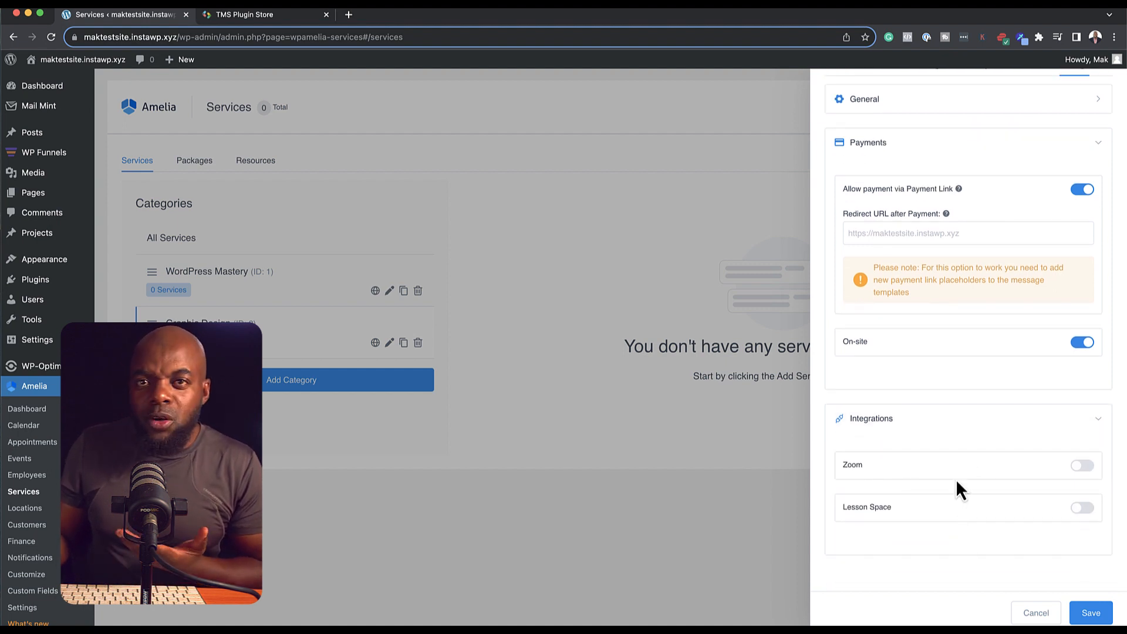
pyautogui.click(1085, 466)
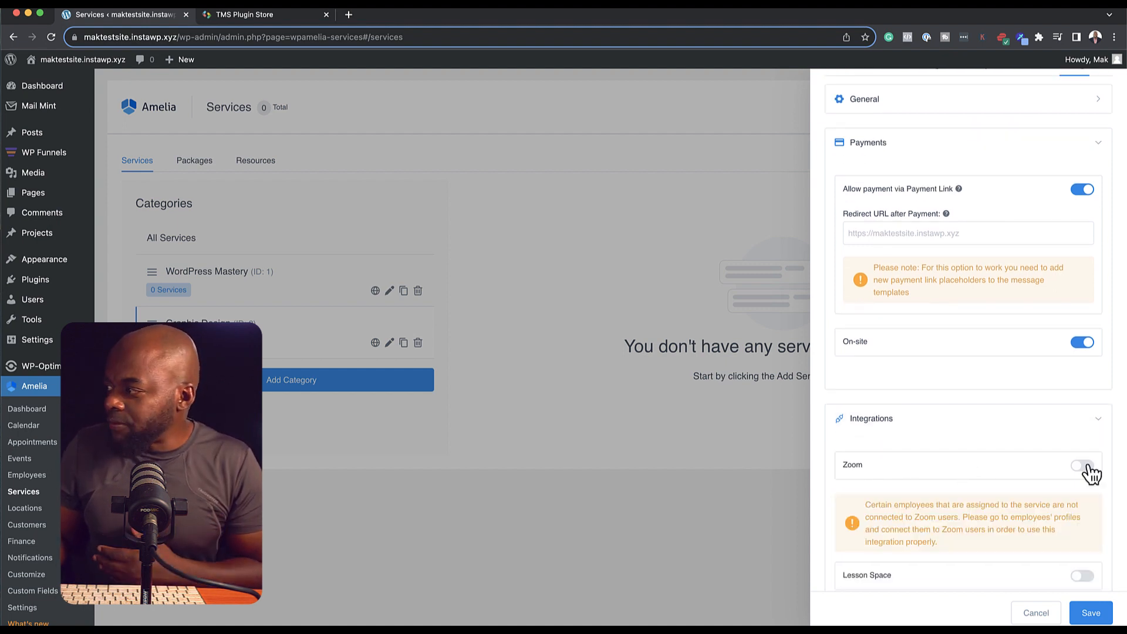
pyautogui.scroll(-2, 965, 528)
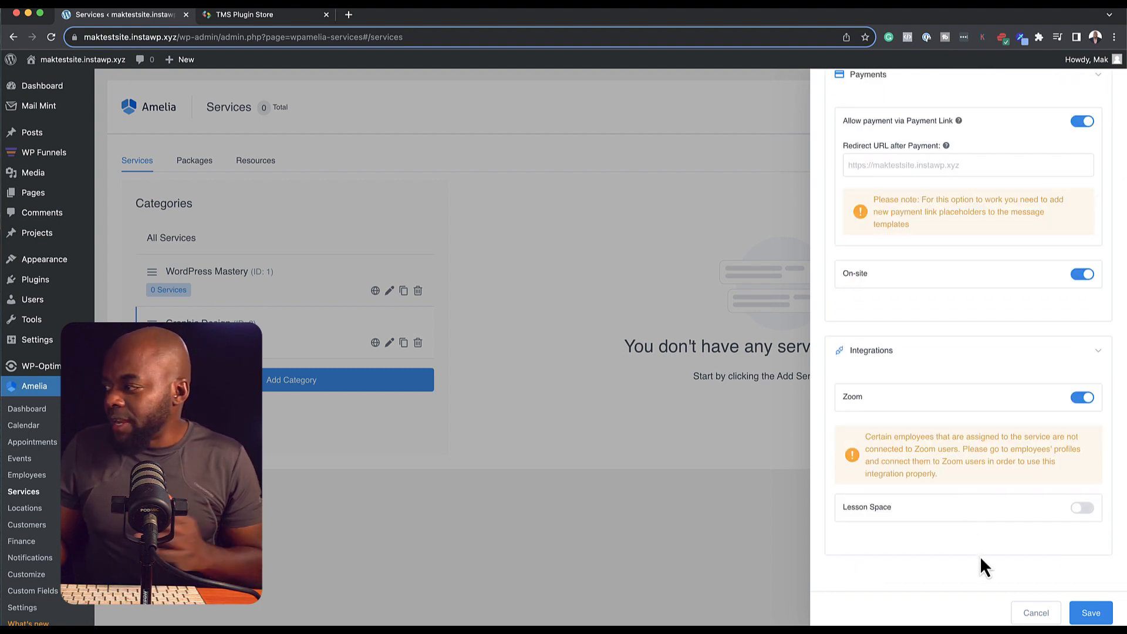
pyautogui.scroll(4, 955, 447)
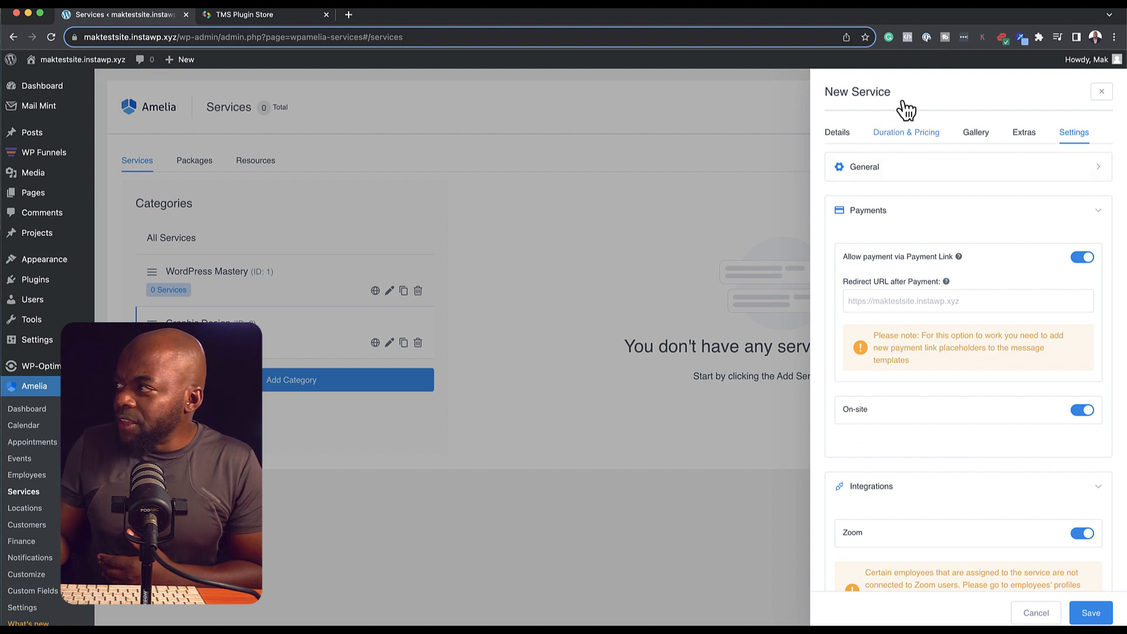
pyautogui.click(840, 136)
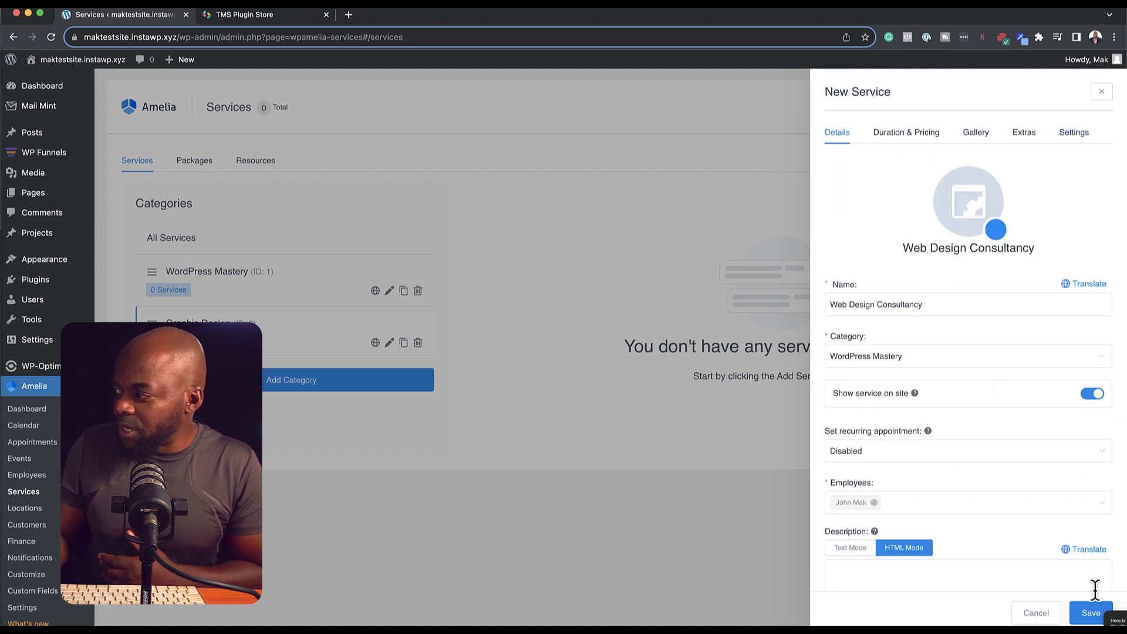
# Step: Save Web Design Consultancy and start a new 'Graphic Design' service in the Graphic Design category
pyautogui.click(1089, 613)
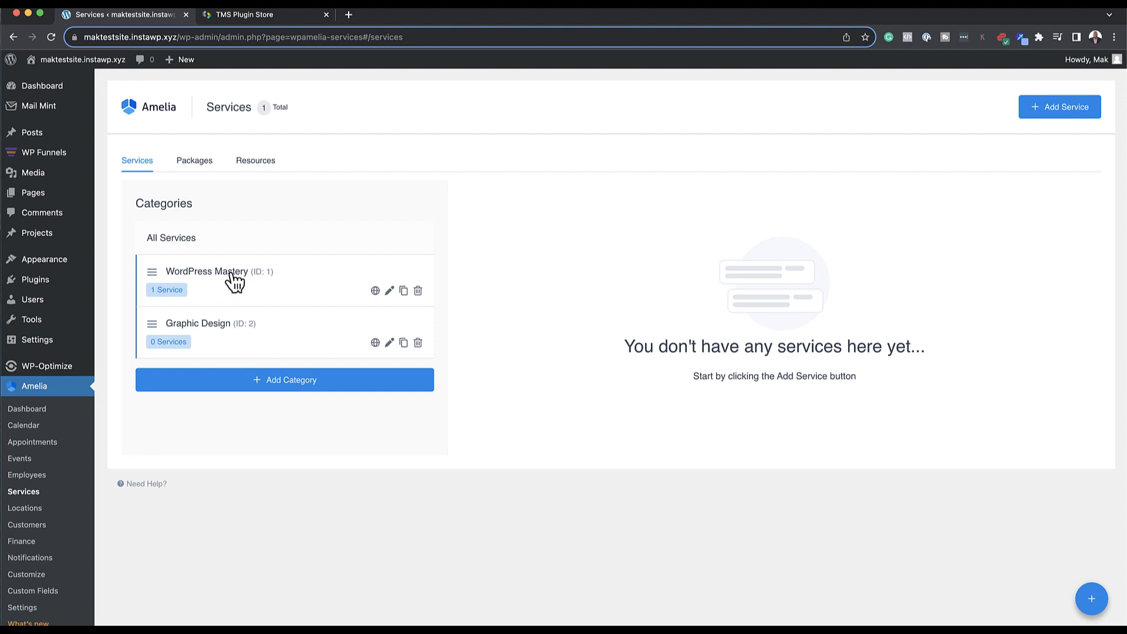
pyautogui.click(1088, 110)
pyautogui.click(903, 287)
pyautogui.write('Graphic Design')
pyautogui.click(875, 358)
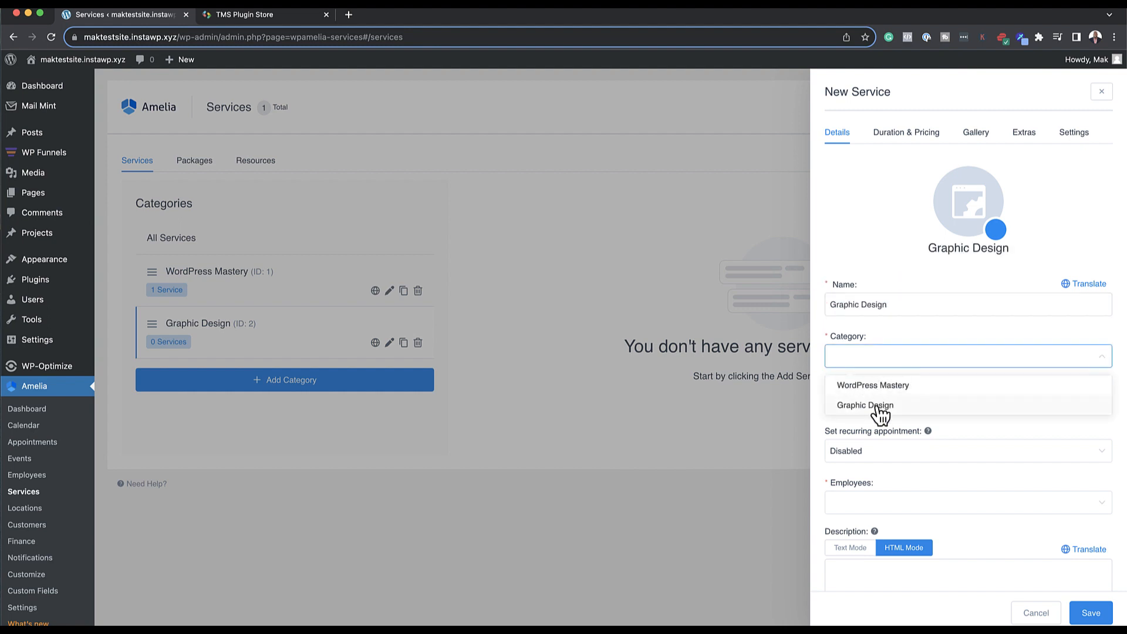
pyautogui.click(881, 411)
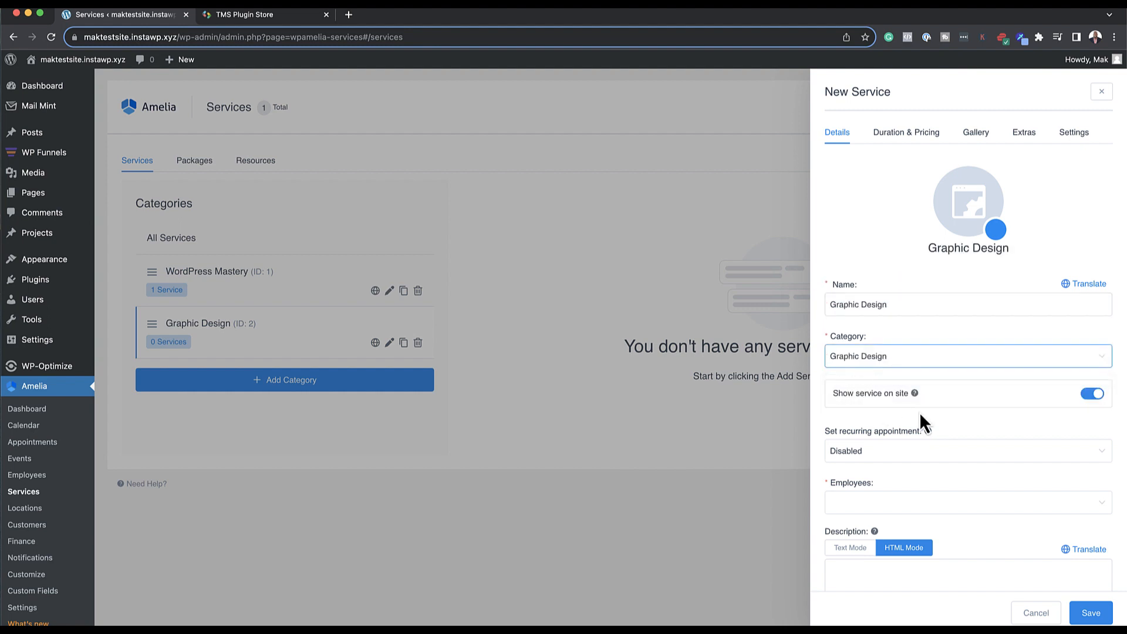
# Step: Set the team photo from the Media Library as the Graphic Design service picture
pyautogui.click(971, 216)
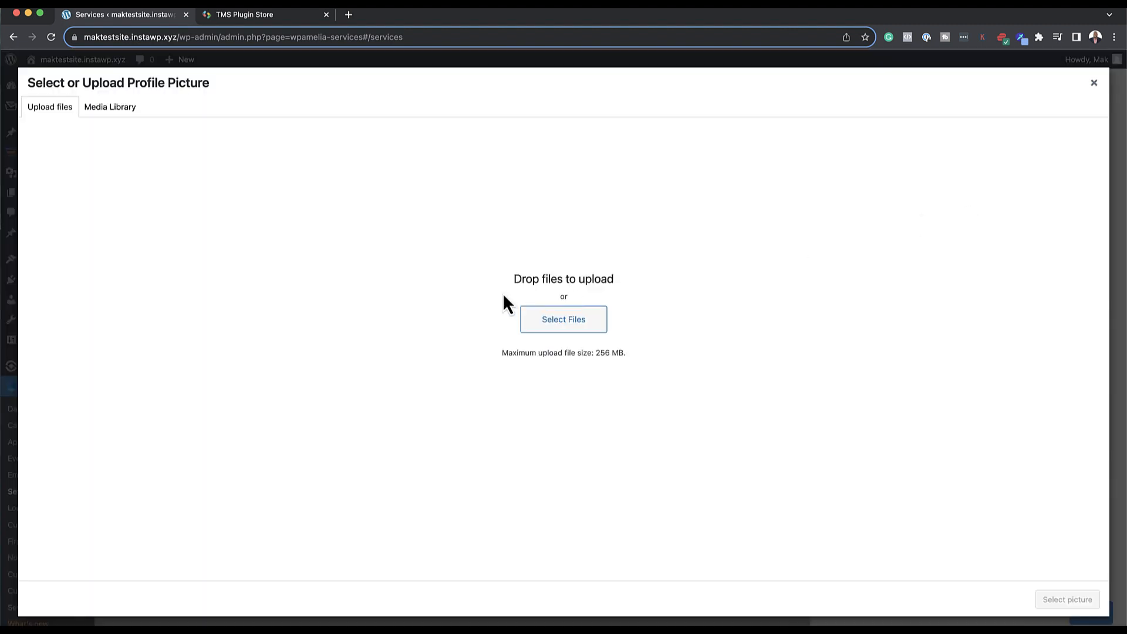
pyautogui.click(130, 110)
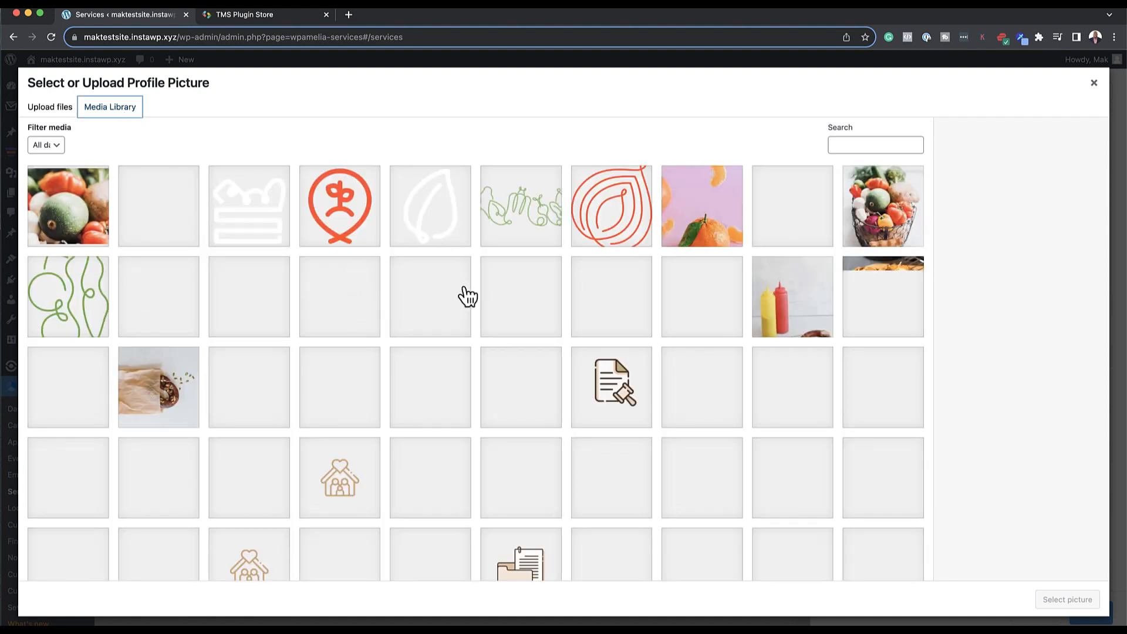
pyautogui.scroll(-4, 501, 341)
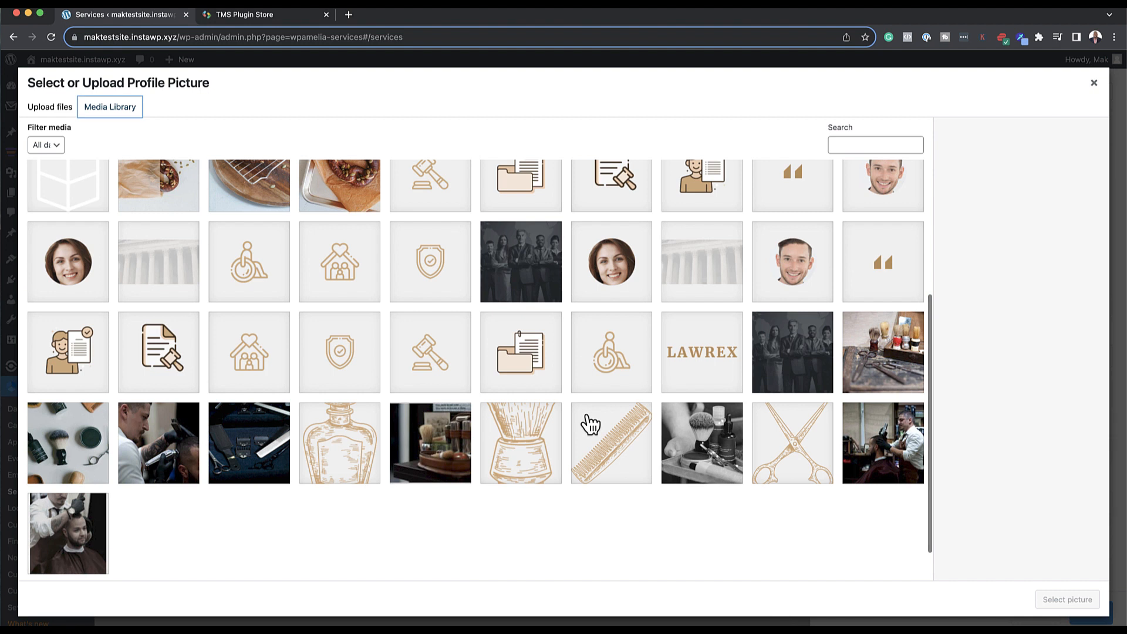
pyautogui.click(804, 364)
pyautogui.click(1074, 599)
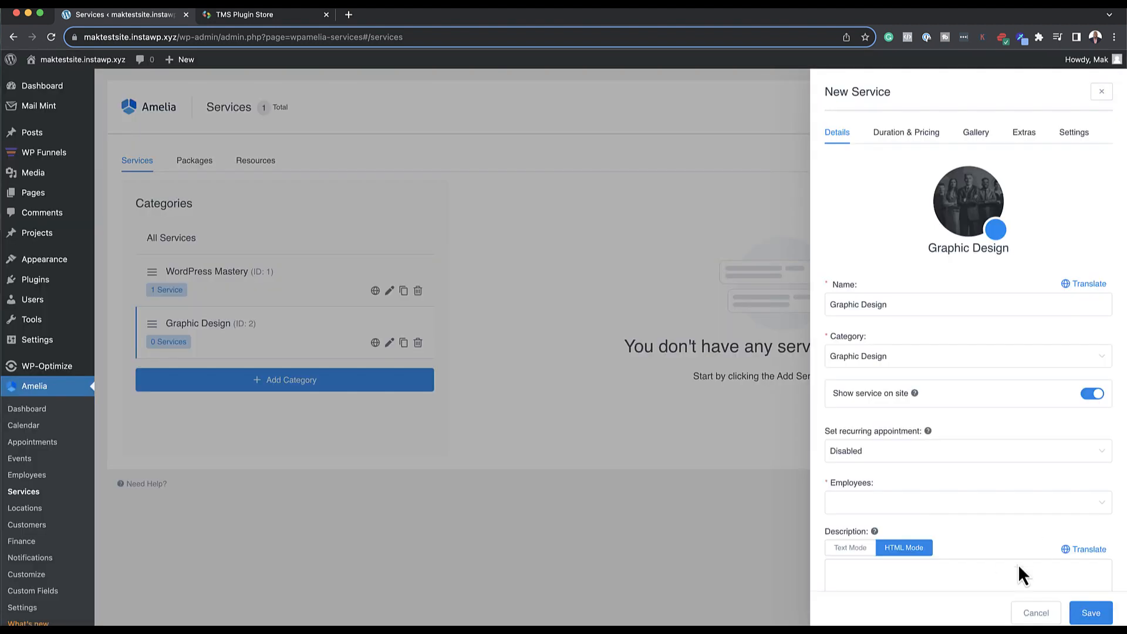
# Step: Set the Graphic Design service duration to 1h and its price to 100
pyautogui.click(878, 136)
pyautogui.click(849, 187)
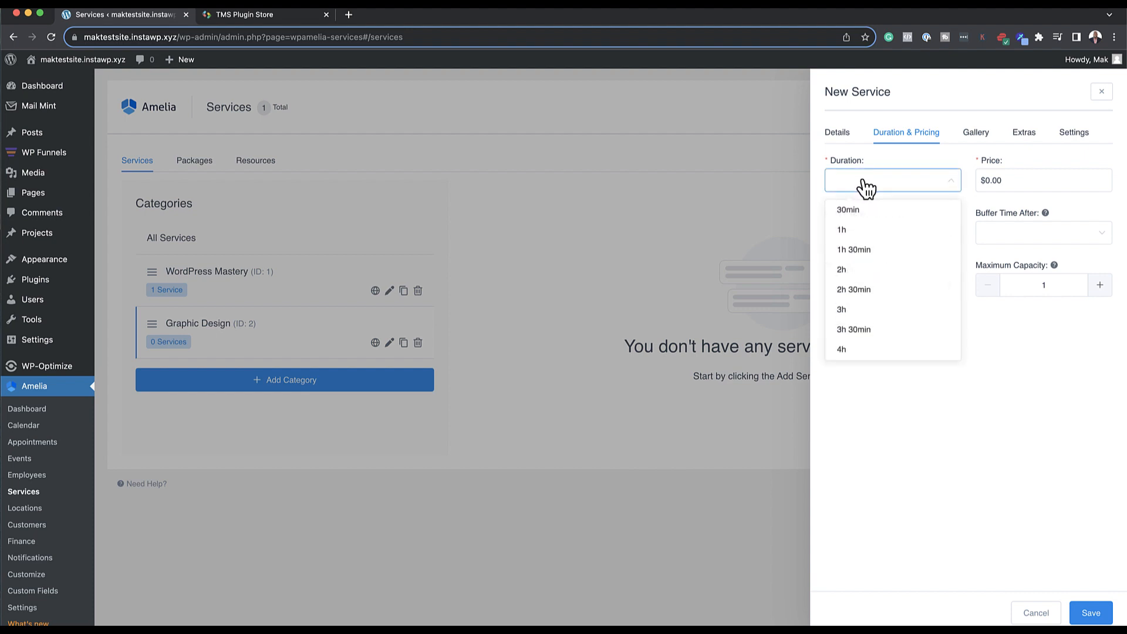
pyautogui.click(857, 232)
pyautogui.click(988, 185)
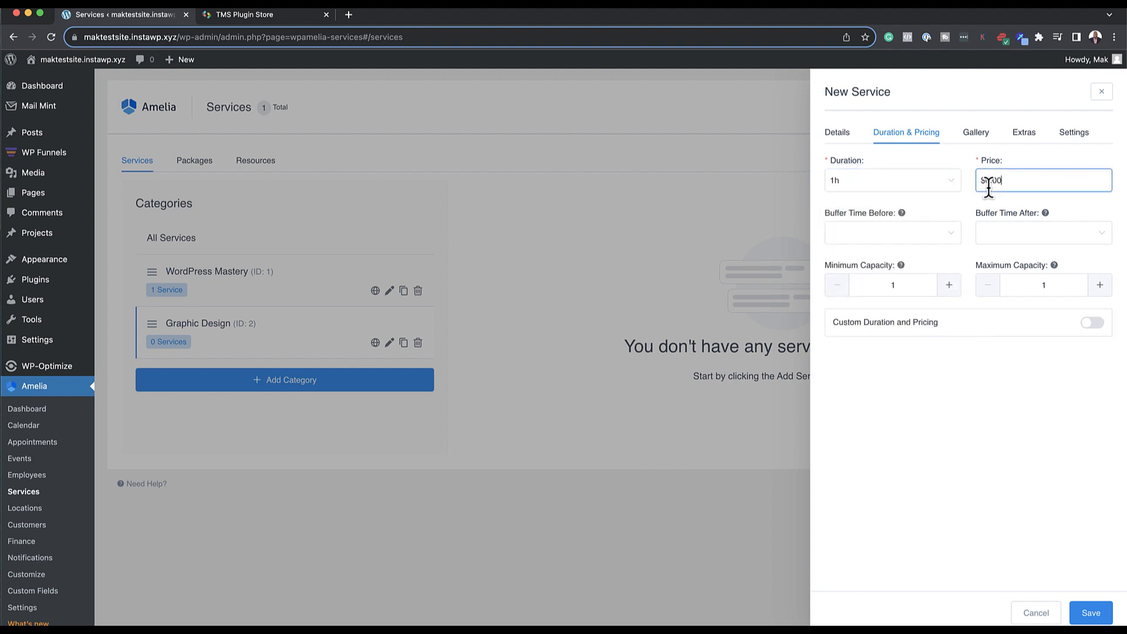
pyautogui.write('10')
pyautogui.click(892, 233)
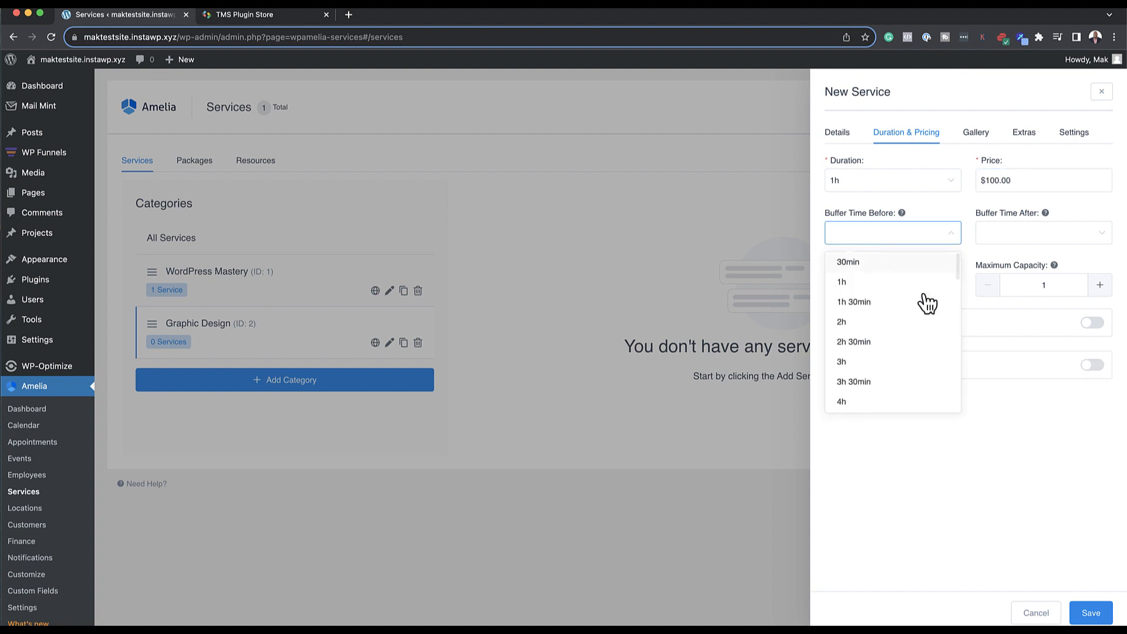
pyautogui.click(1032, 493)
# Step: Assign the only available employee to Graphic Design and save the service
pyautogui.click(1090, 613)
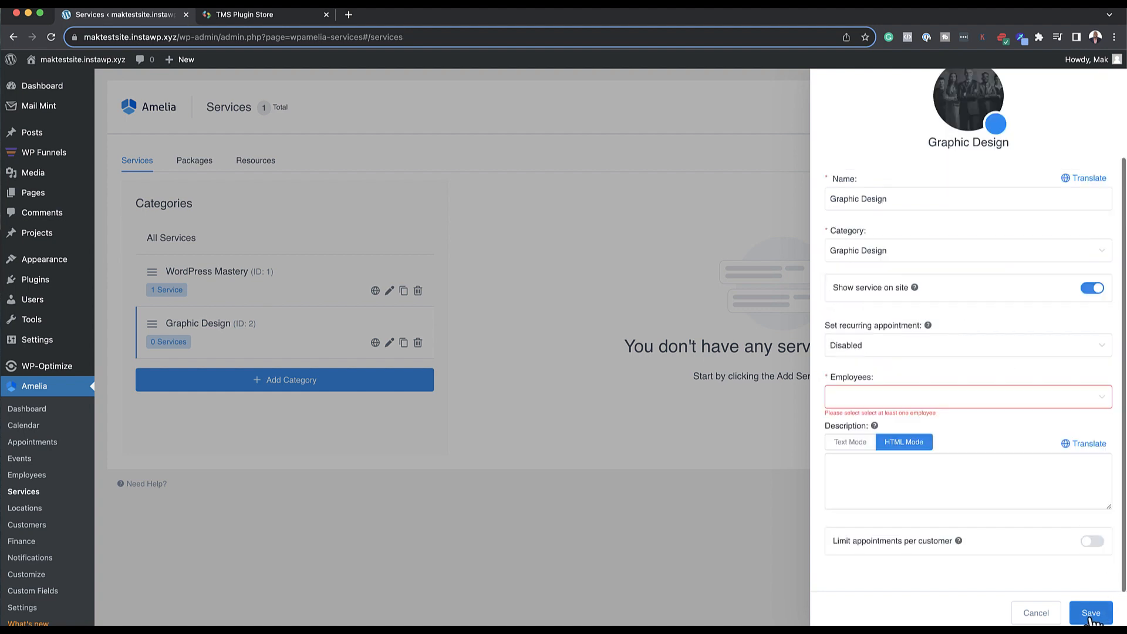
pyautogui.click(874, 399)
pyautogui.click(864, 427)
pyautogui.click(905, 430)
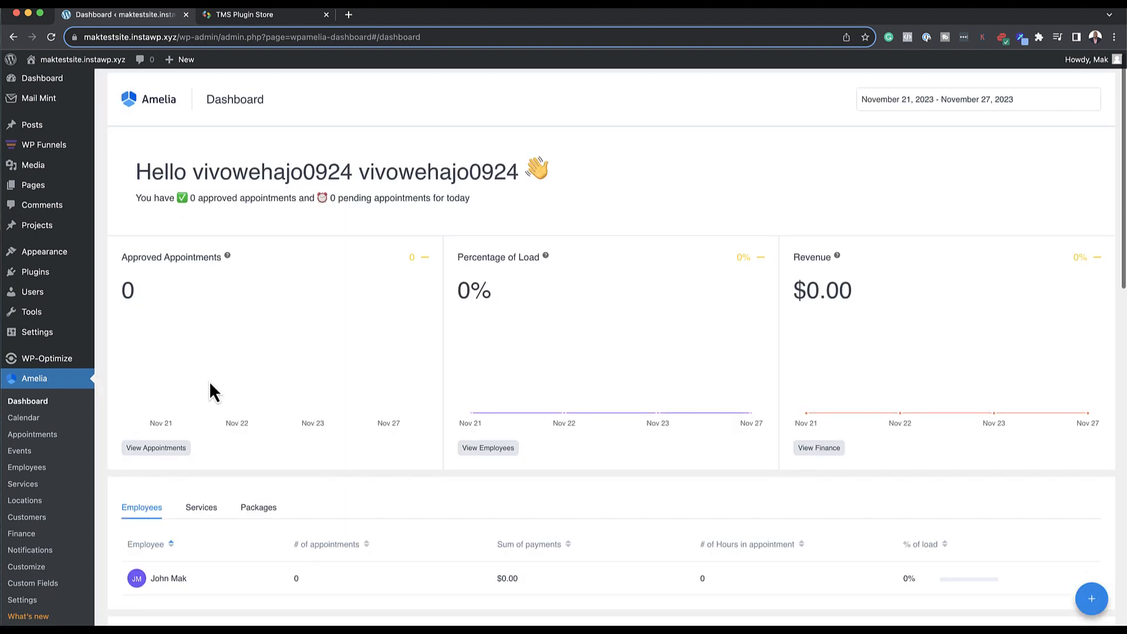
# Step: Review the dashboard's per-service statistics and then the package statistics
pyautogui.scroll(-3, 209, 382)
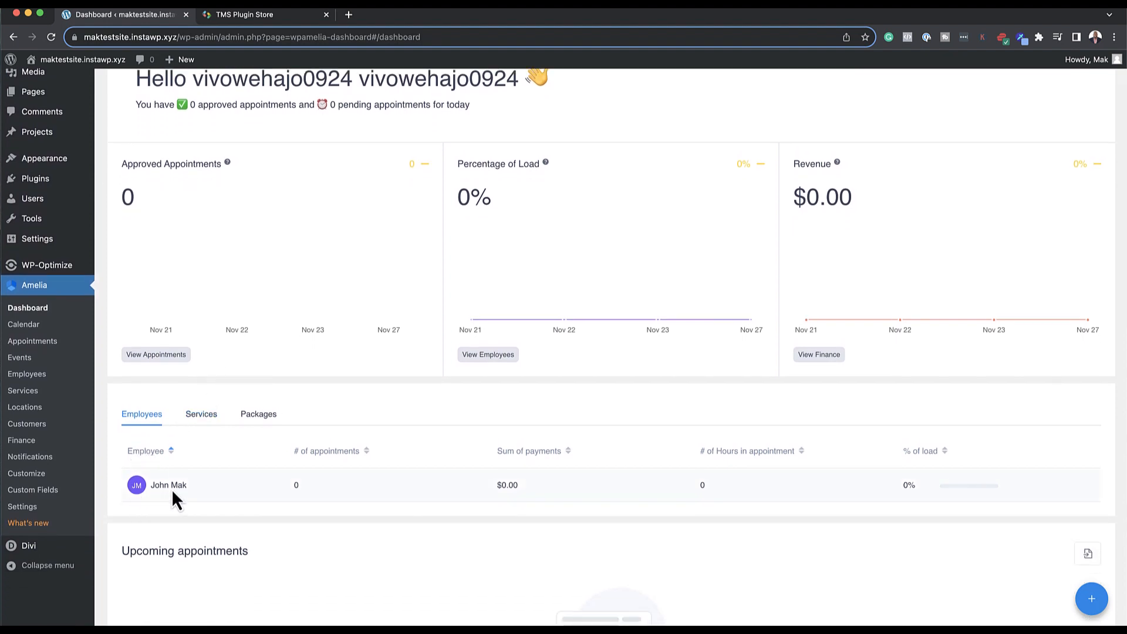
pyautogui.click(203, 415)
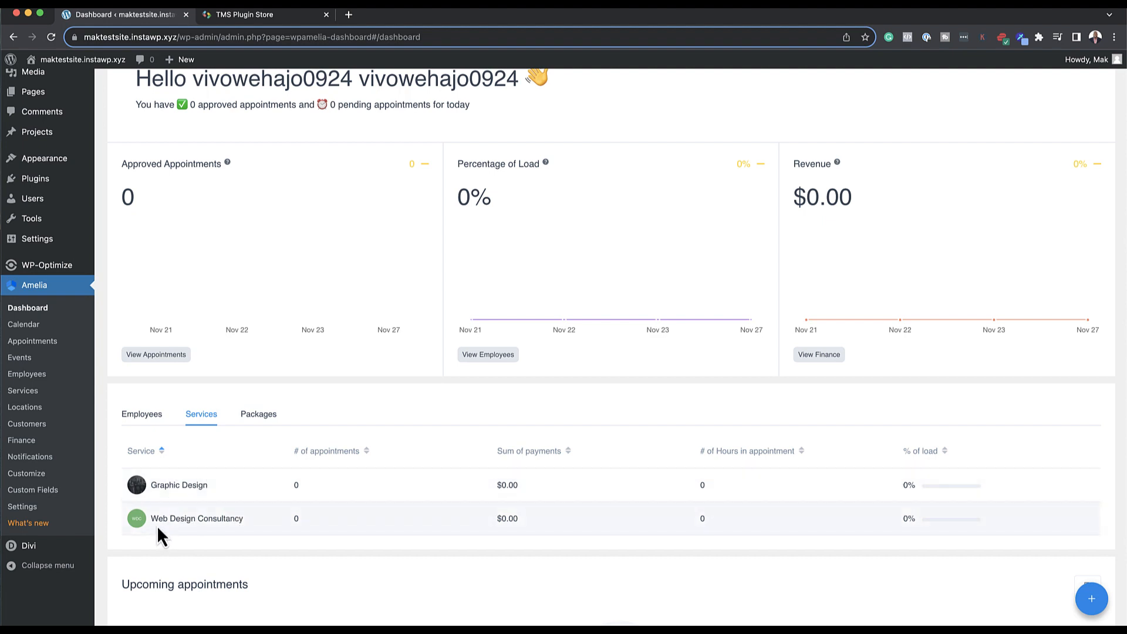
pyautogui.click(256, 415)
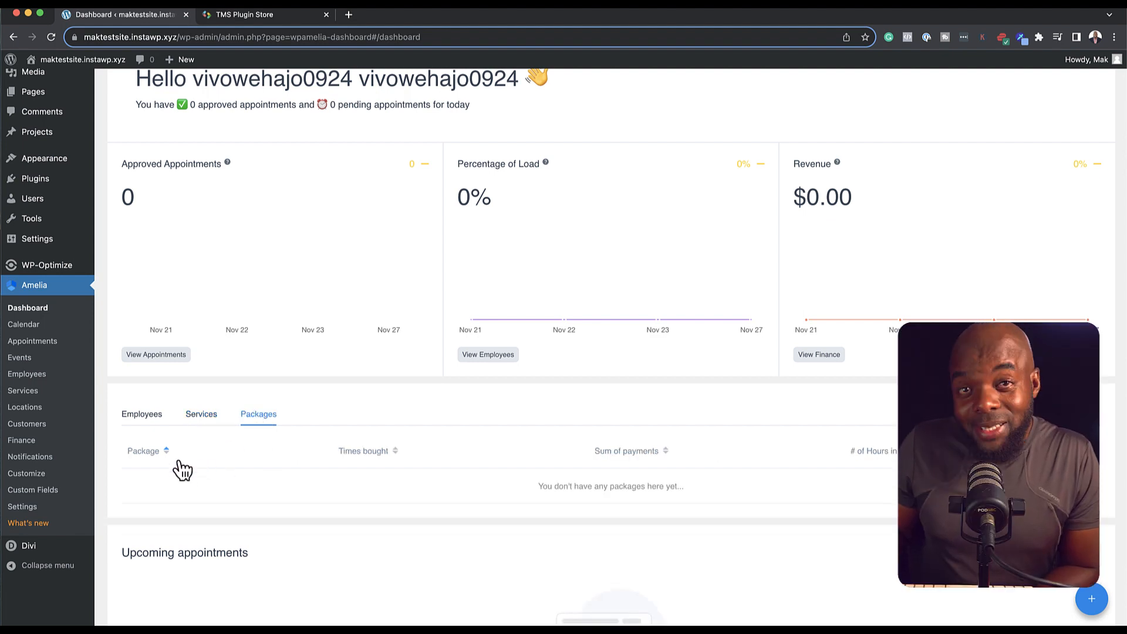
pyautogui.scroll(3, 533, 511)
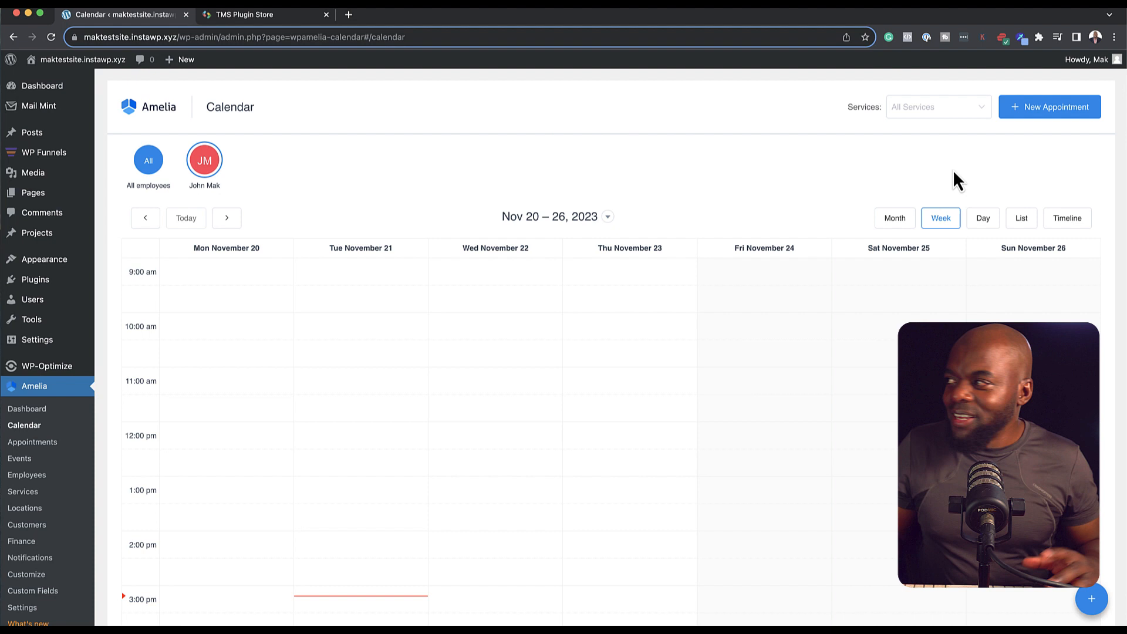
# Step: Start a new appointment and create a new customer for it, entering the customer's first name
pyautogui.click(1039, 107)
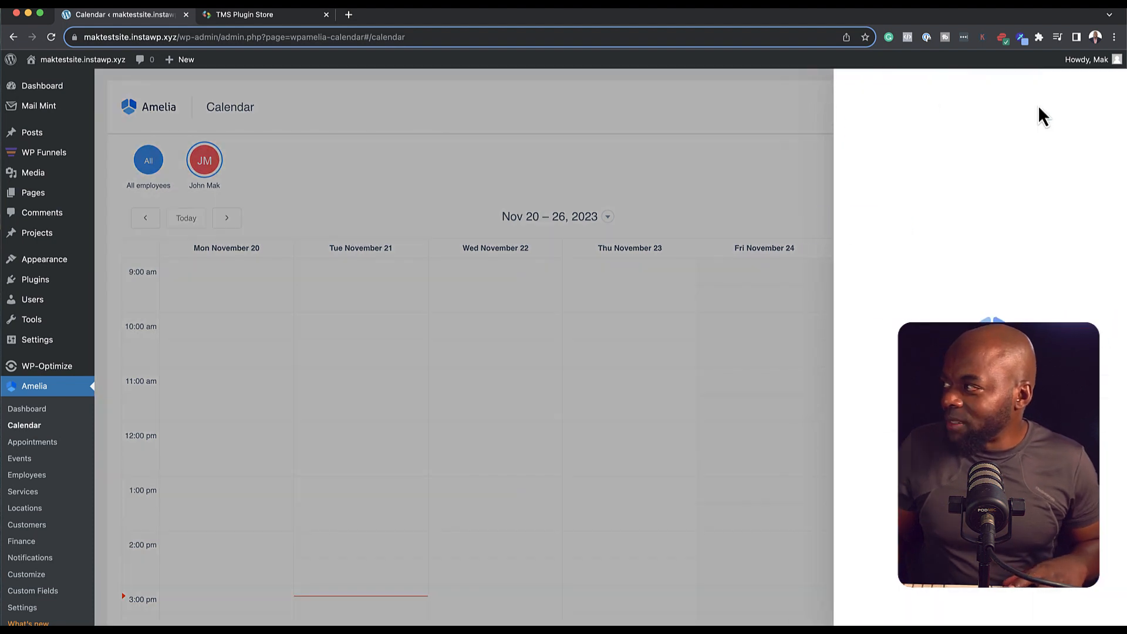
pyautogui.click(878, 180)
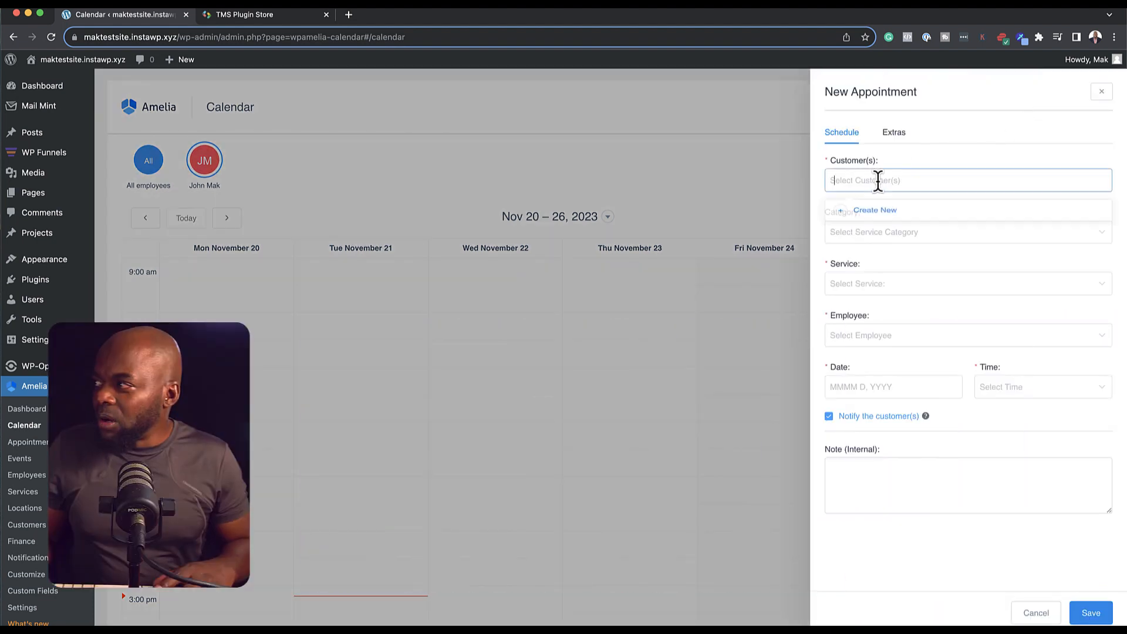
pyautogui.click(861, 212)
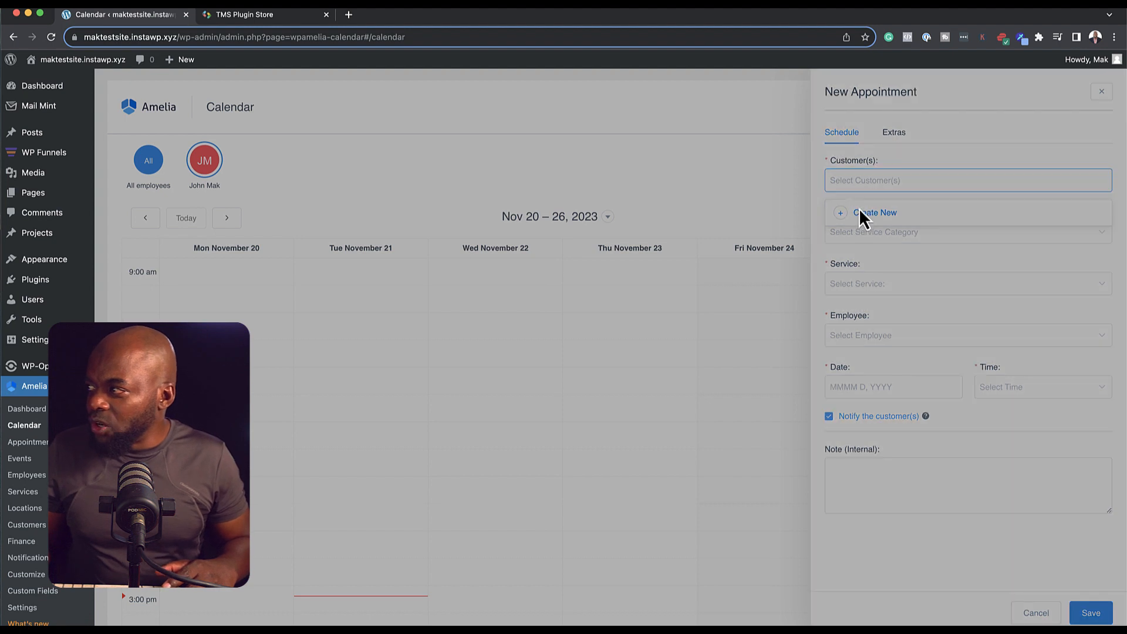
pyautogui.write('S')
pyautogui.write('usan')
# Step: Autofill the customer's details, set English (US) notification language and Female gender, and open the date of birth picker
pyautogui.click(846, 252)
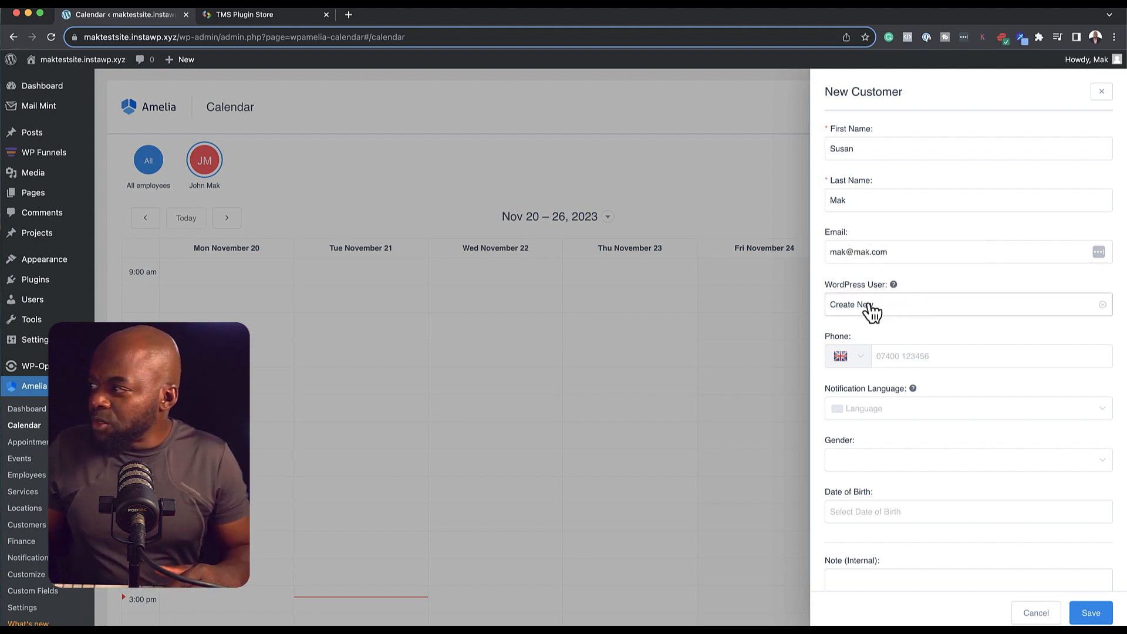
pyautogui.click(892, 356)
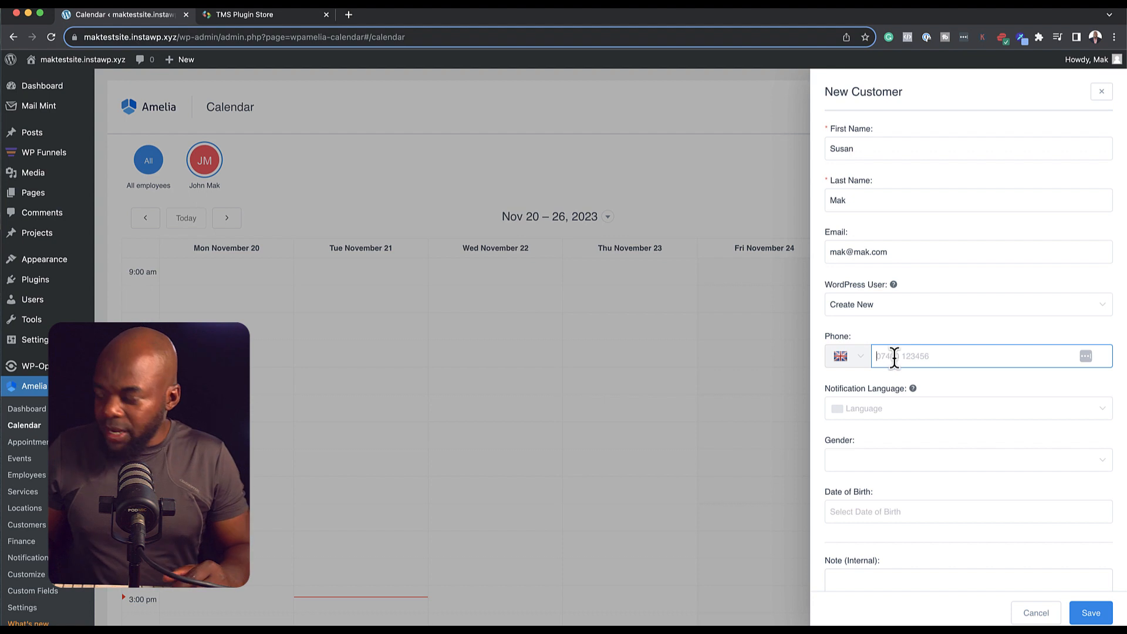
pyautogui.click(878, 416)
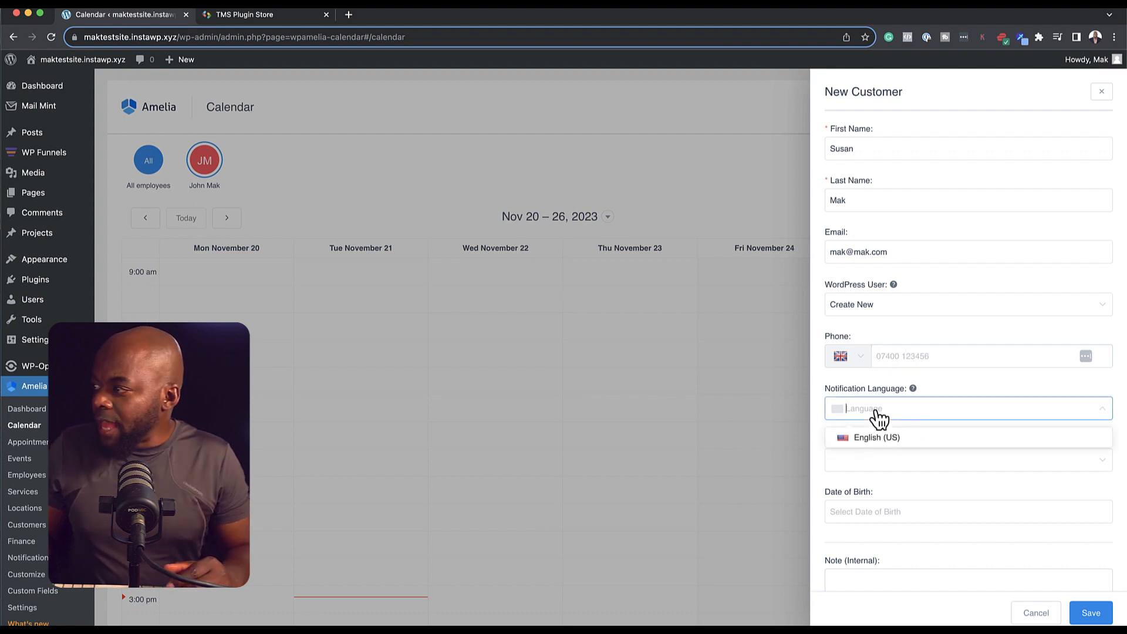
pyautogui.click(878, 441)
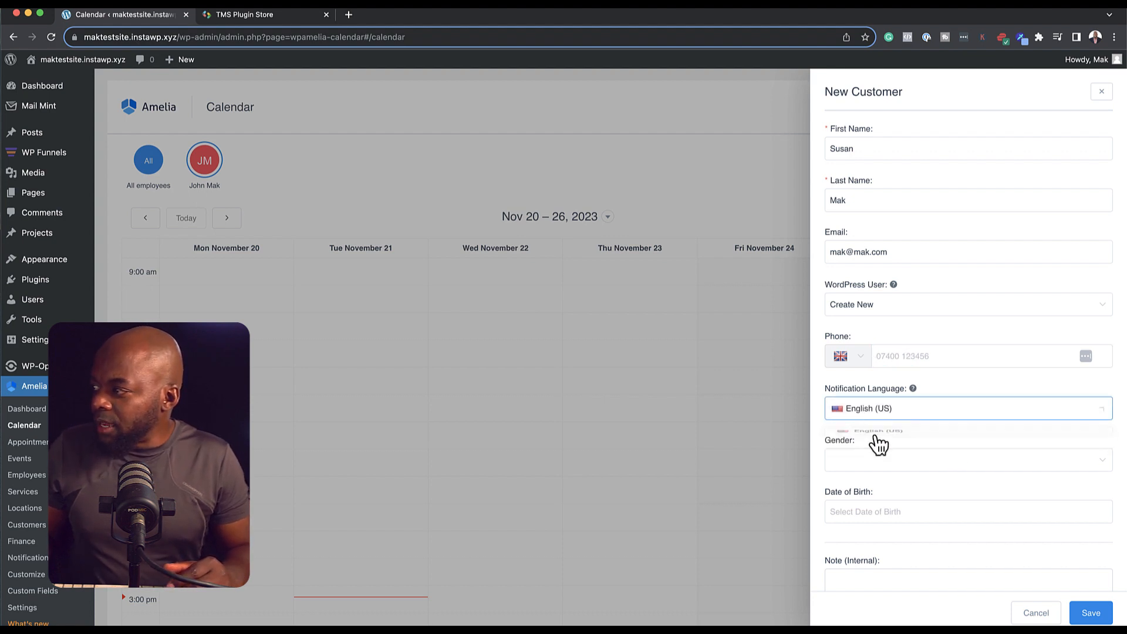
pyautogui.click(859, 466)
pyautogui.click(870, 493)
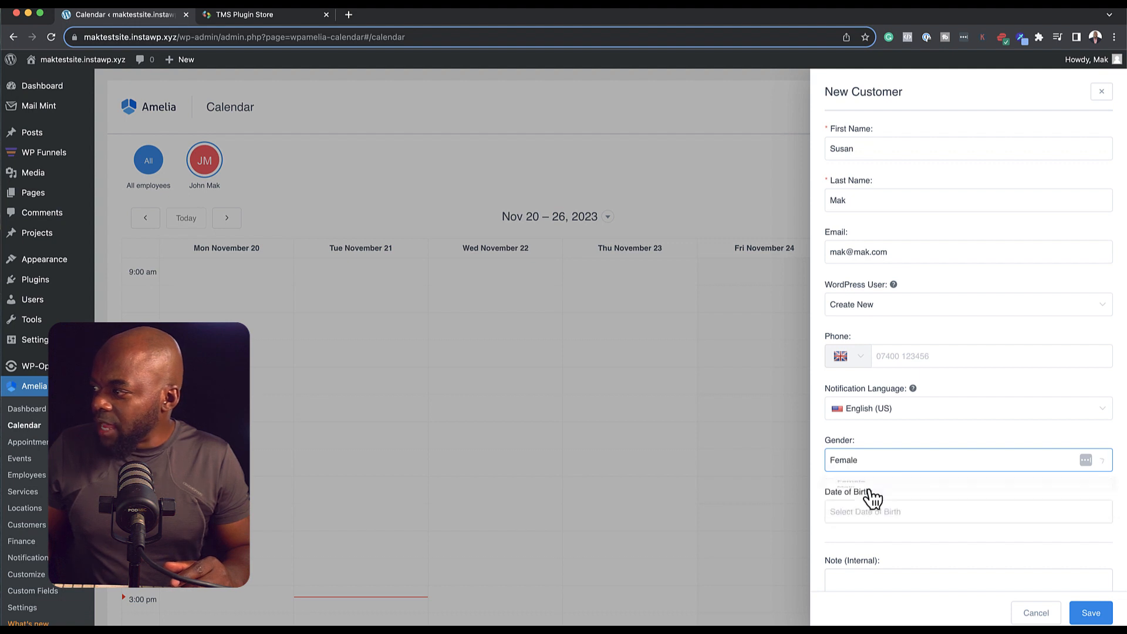
pyautogui.scroll(-1, 921, 469)
pyautogui.click(925, 466)
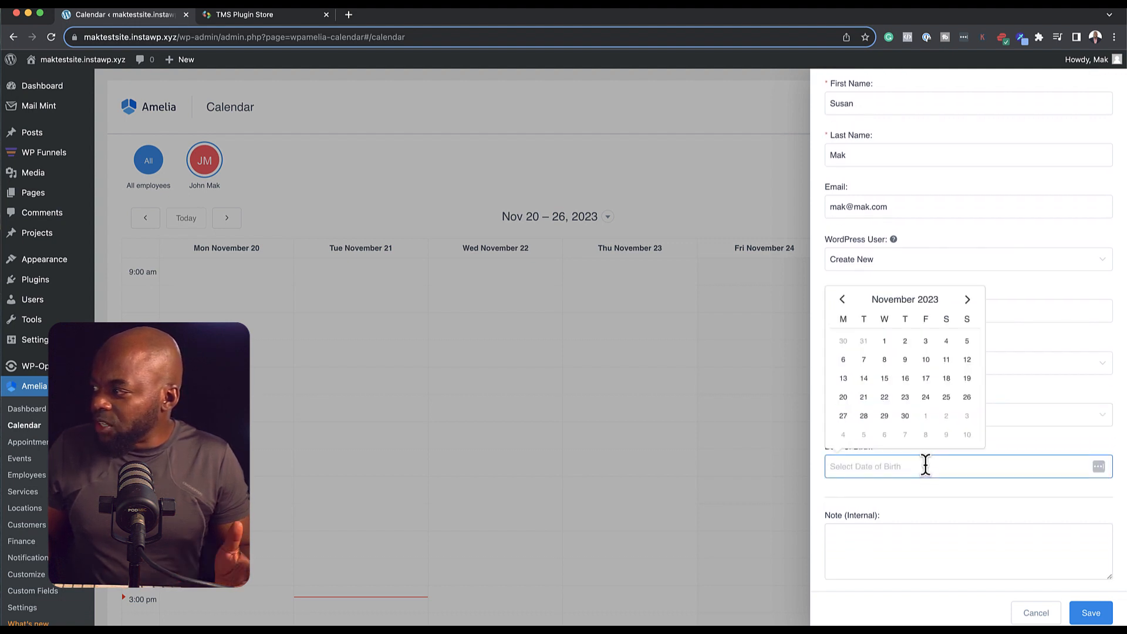
pyautogui.scroll(-1, 998, 546)
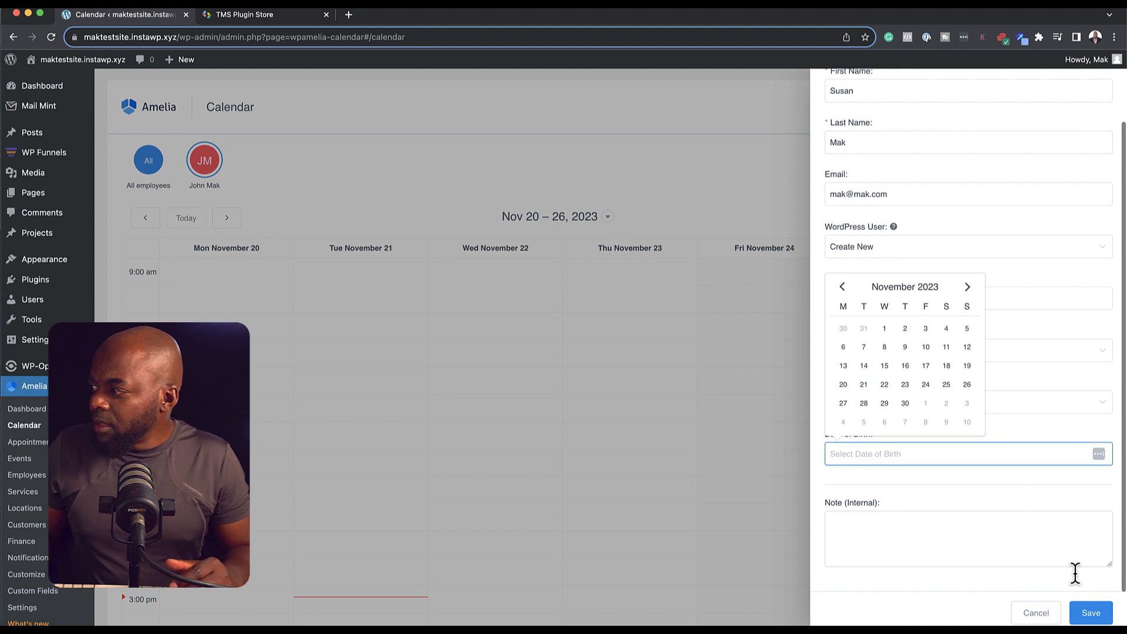
pyautogui.scroll(1, 1026, 352)
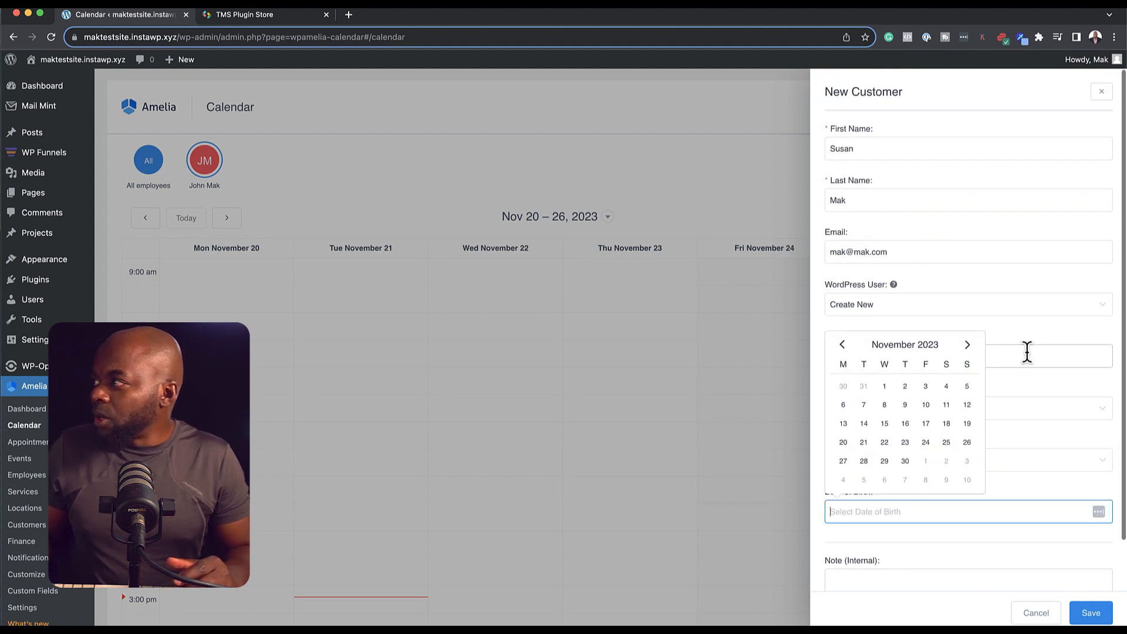
# Step: Save the new customer and assign the employee to the appointment
pyautogui.click(1090, 613)
pyautogui.click(868, 408)
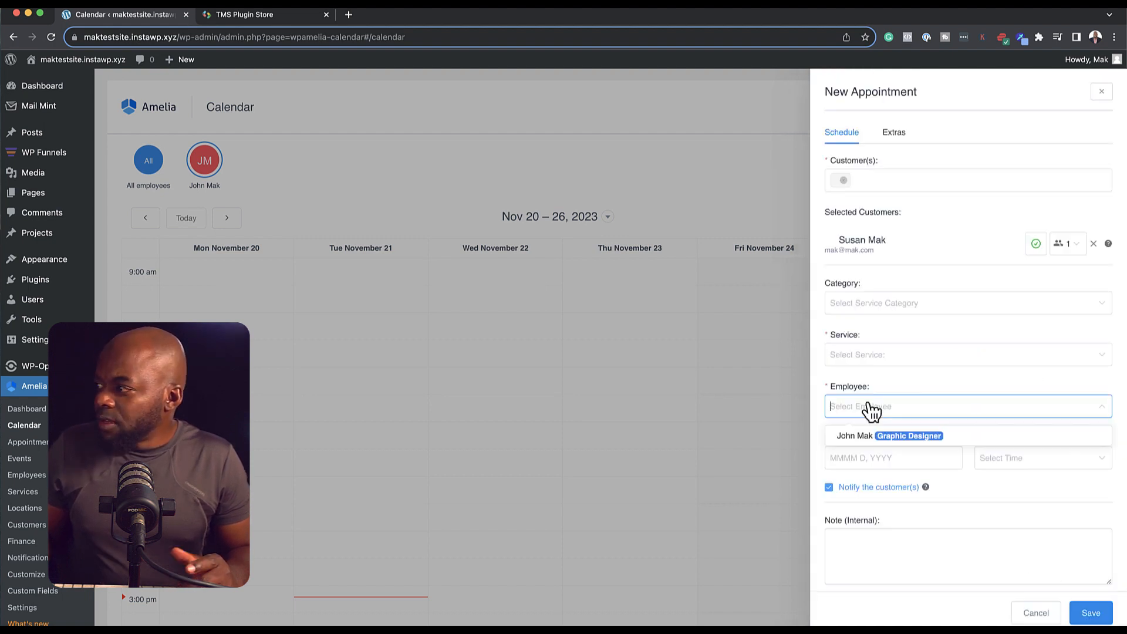
pyautogui.click(845, 441)
# Step: Schedule the appointment for March 13, 2024 at 12:00 pm and save it
pyautogui.click(862, 459)
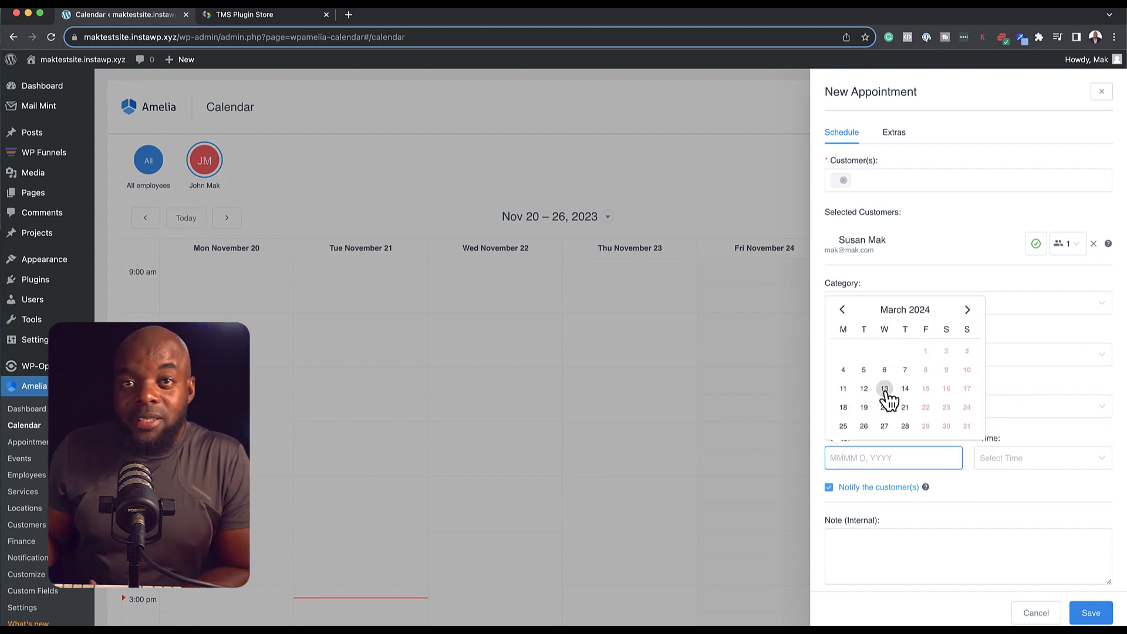
pyautogui.click(885, 389)
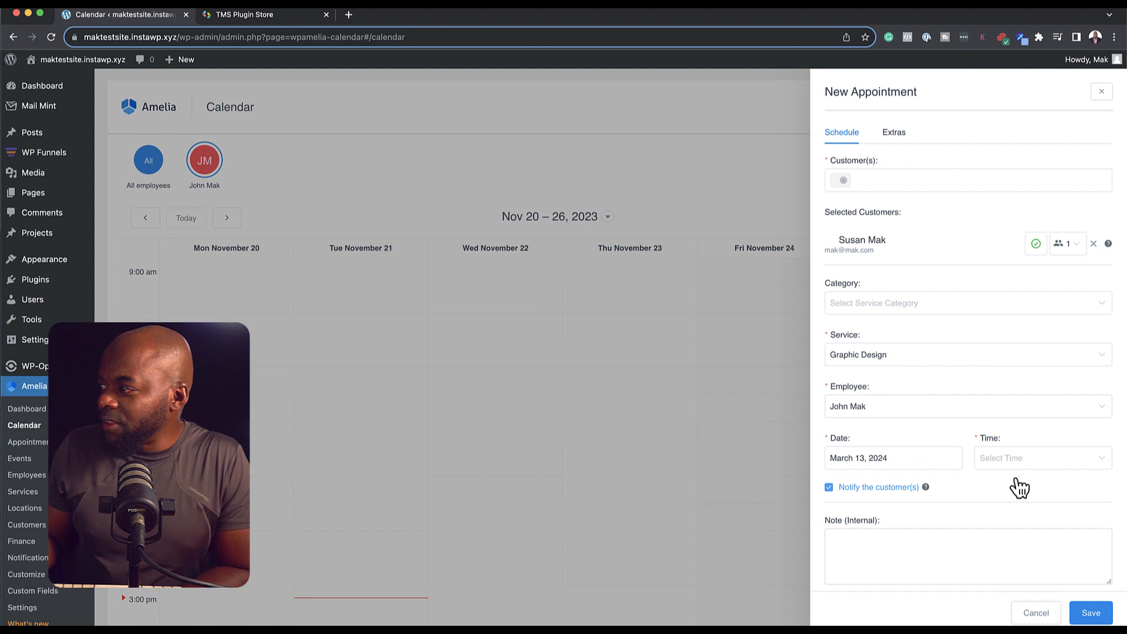
pyautogui.click(1004, 465)
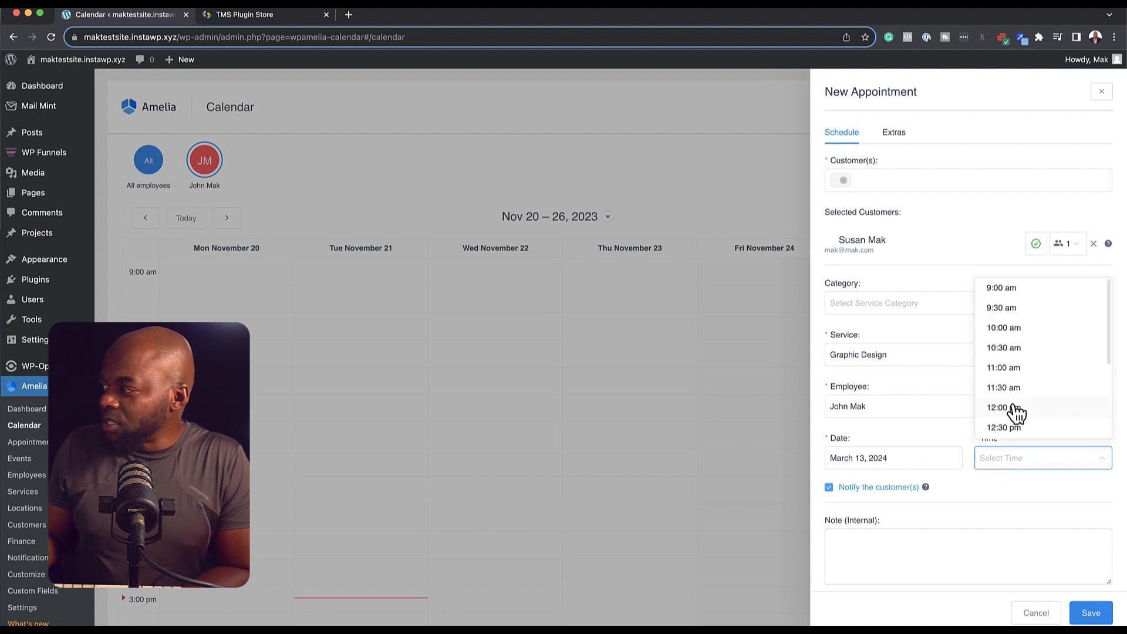
pyautogui.click(1011, 405)
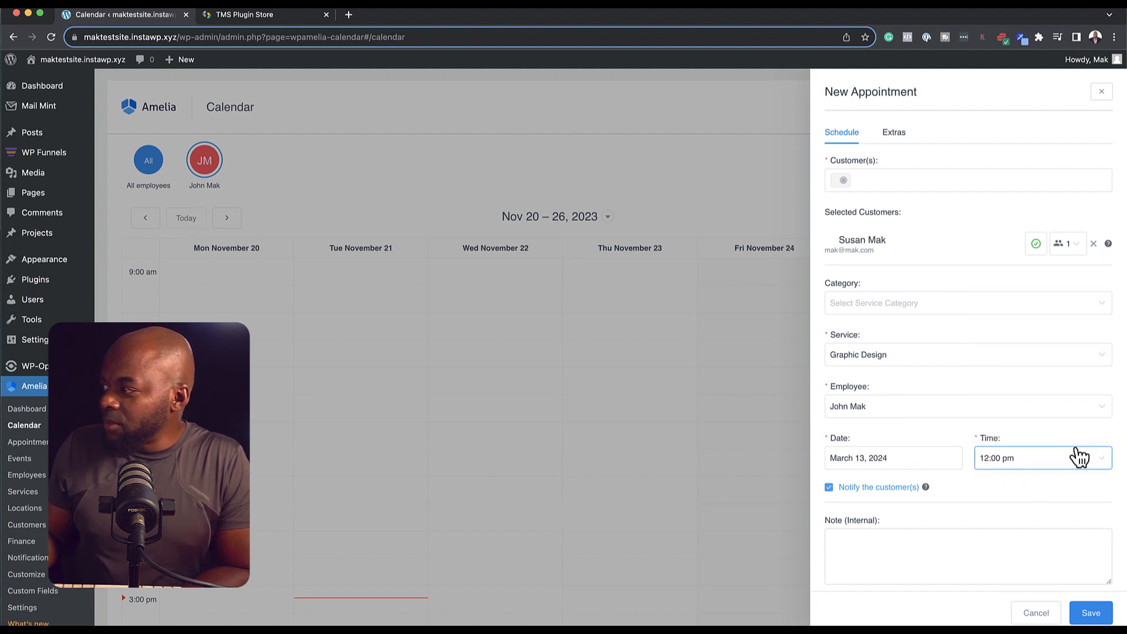
pyautogui.click(1091, 613)
pyautogui.click(40, 412)
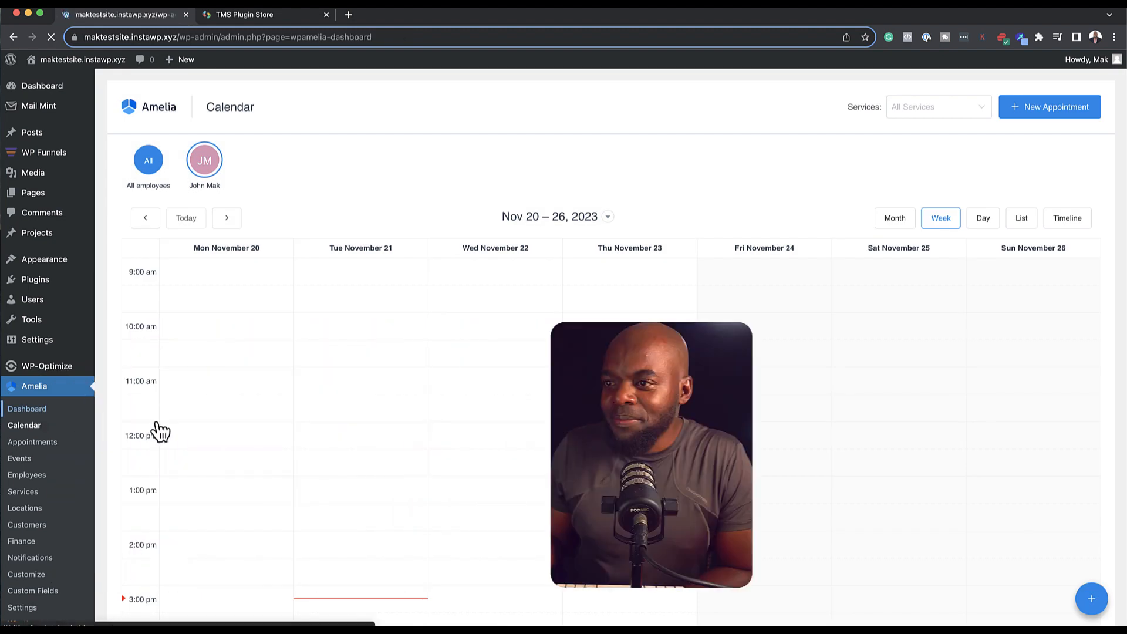
# Step: Scroll the dashboard to check the March 13 Graphic Design booking under Upcoming appointments
pyautogui.scroll(-5, 262, 455)
pyautogui.scroll(-1, 258, 498)
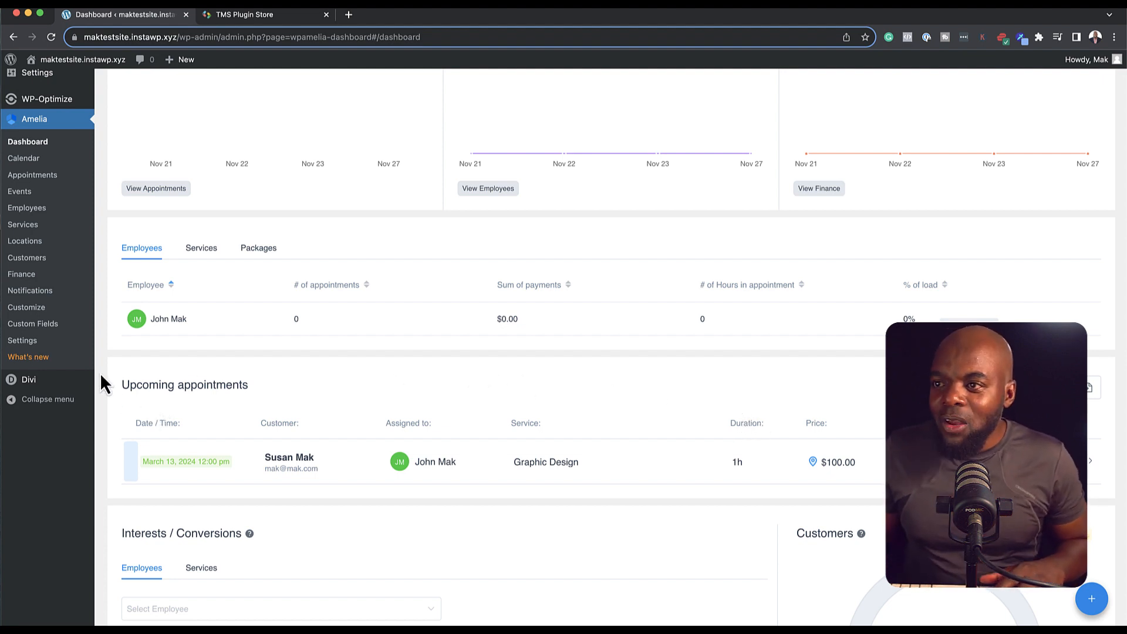
pyautogui.scroll(5, 92, 355)
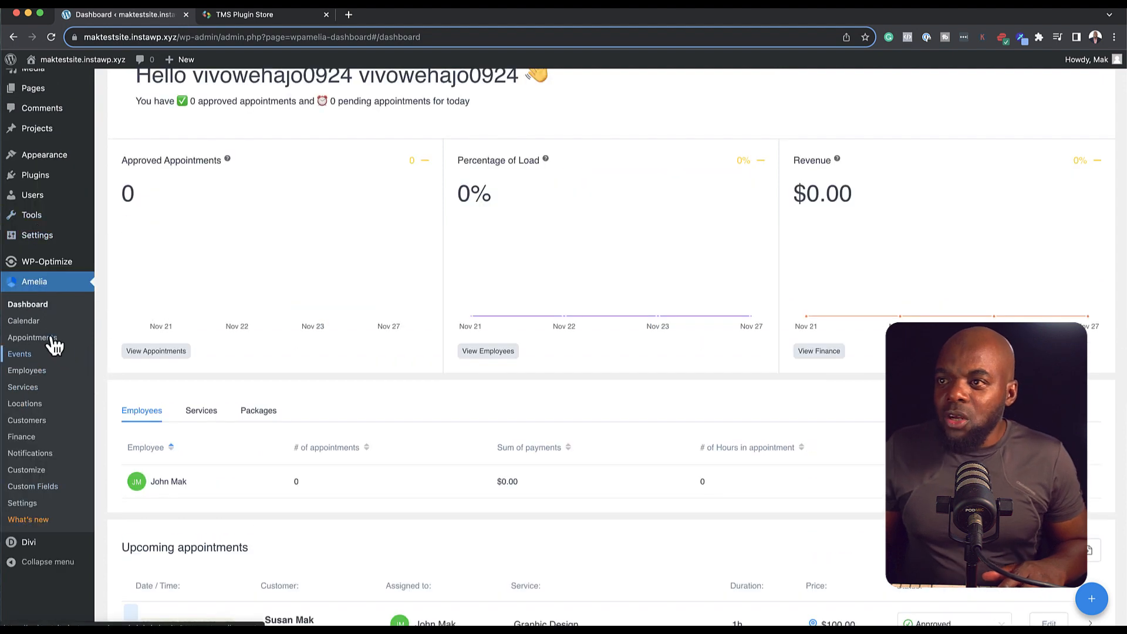
# Step: View the Amelia calendar in Week view, then open the Appointments list
pyautogui.click(23, 321)
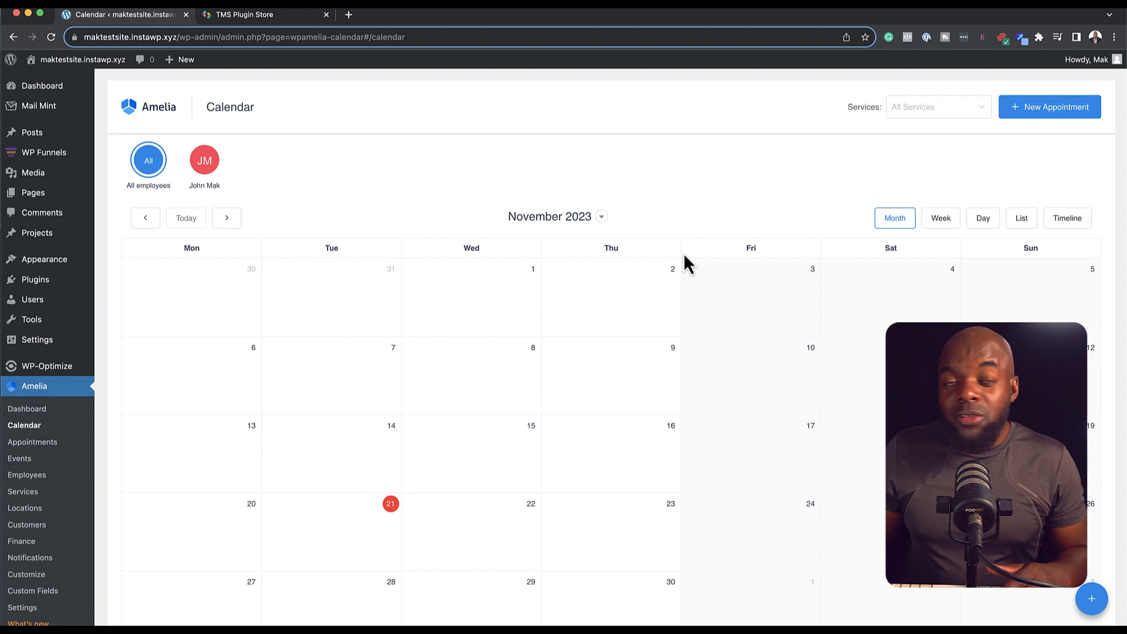
pyautogui.click(950, 223)
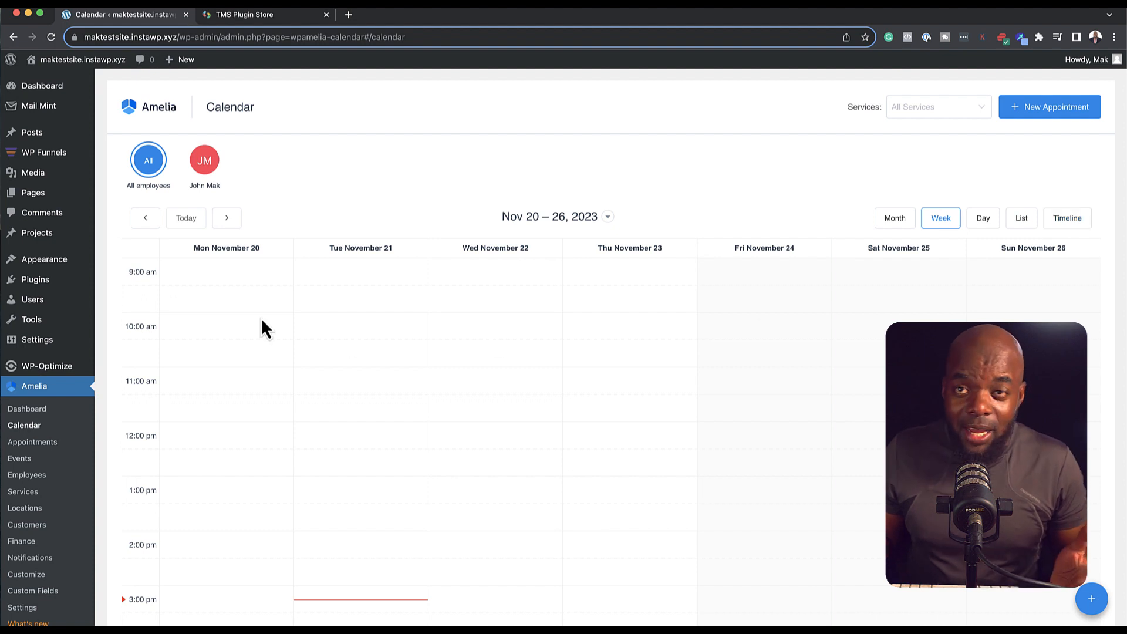
pyautogui.click(46, 447)
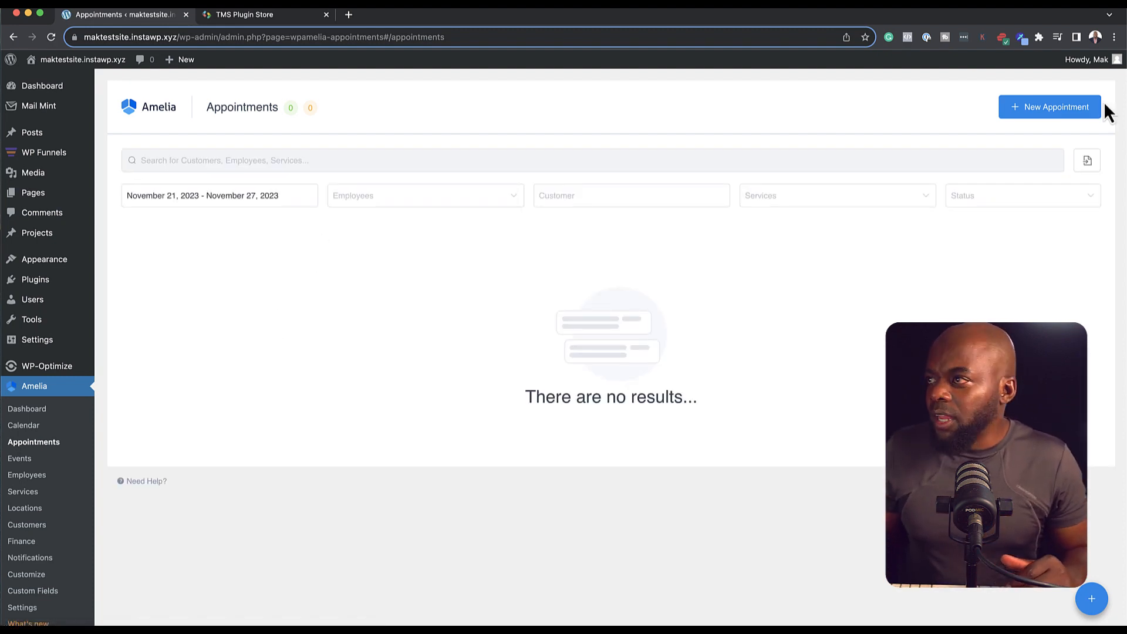
# Step: Try the appointment search box, then visit the Events page and move on to Finance
pyautogui.click(240, 162)
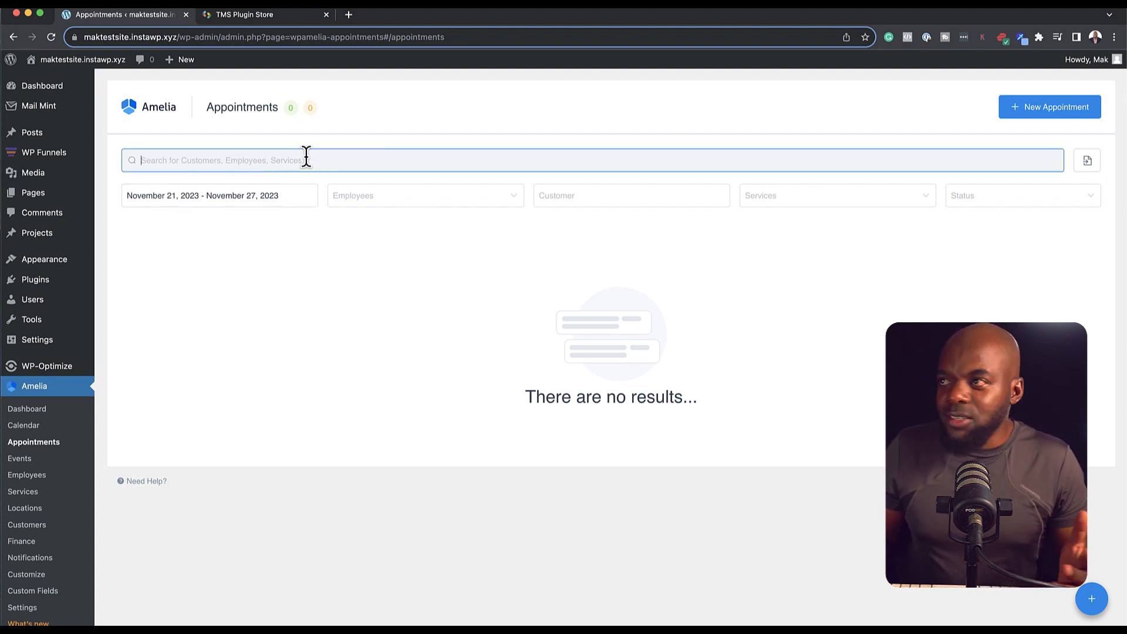
pyautogui.click(23, 460)
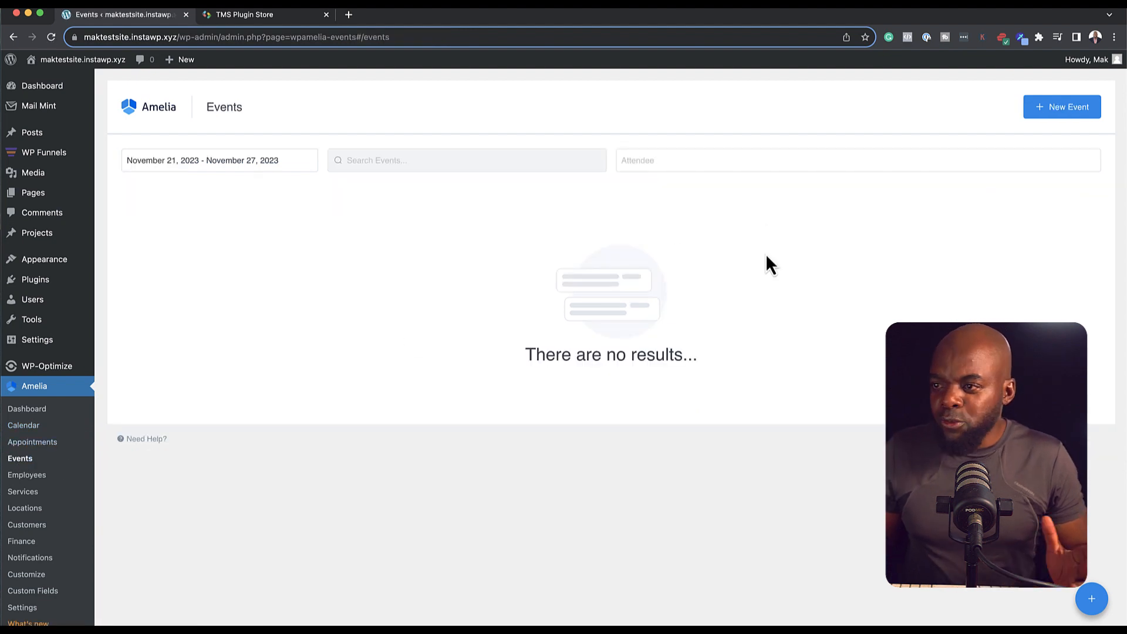
pyautogui.click(43, 478)
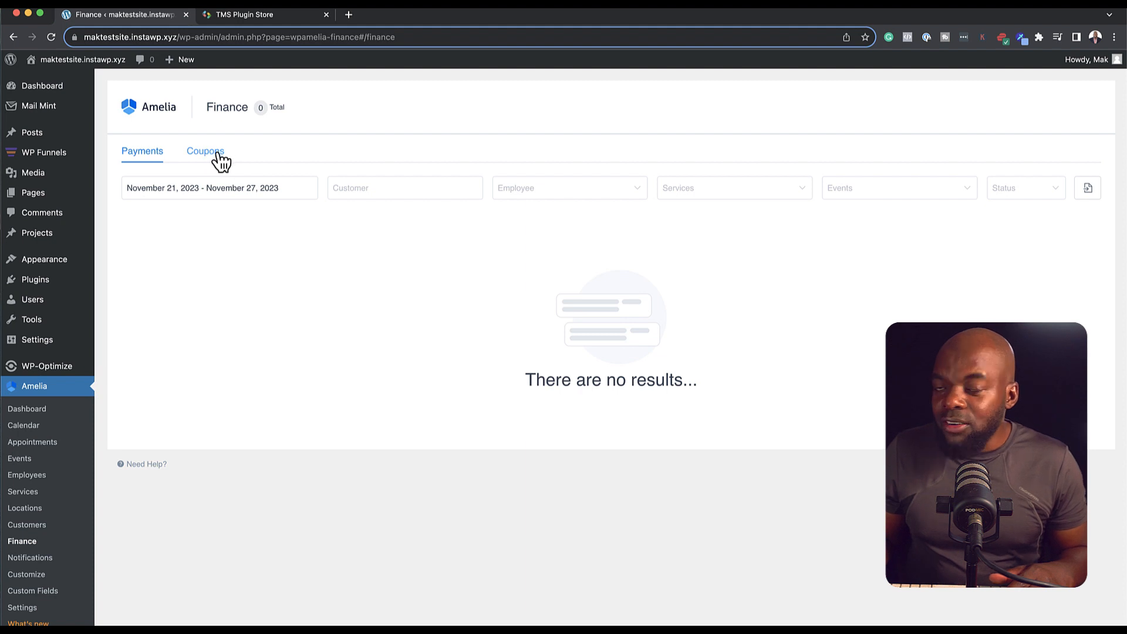
# Step: Start a new coupon with code BLACK50 and a 50% discount
pyautogui.click(218, 155)
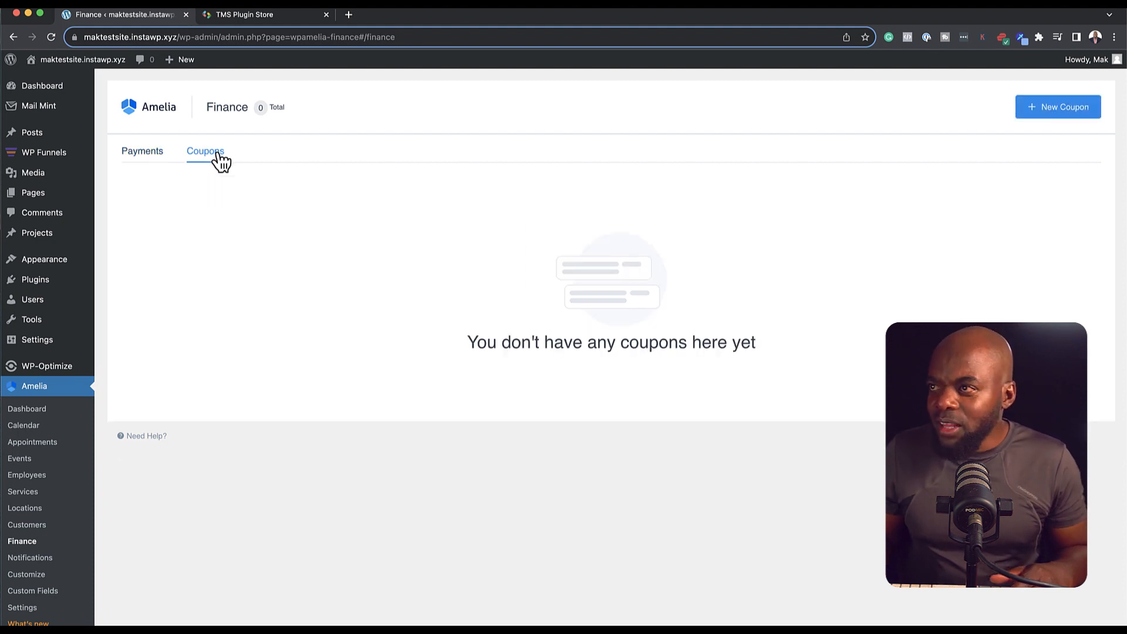
pyautogui.click(1051, 106)
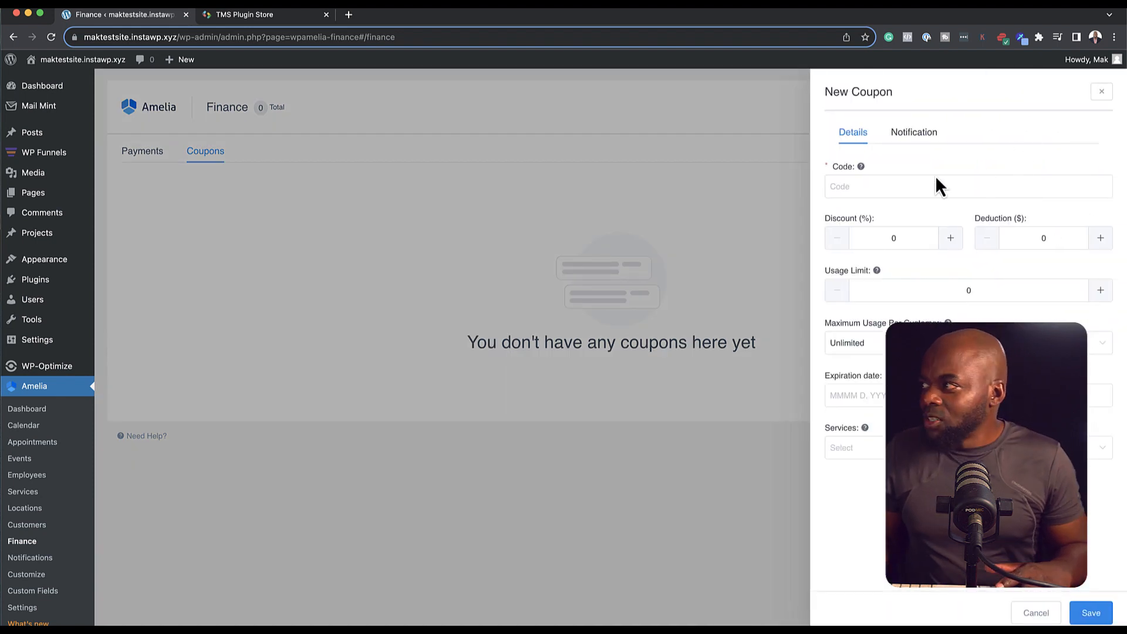
pyautogui.click(925, 186)
pyautogui.write('Balck')
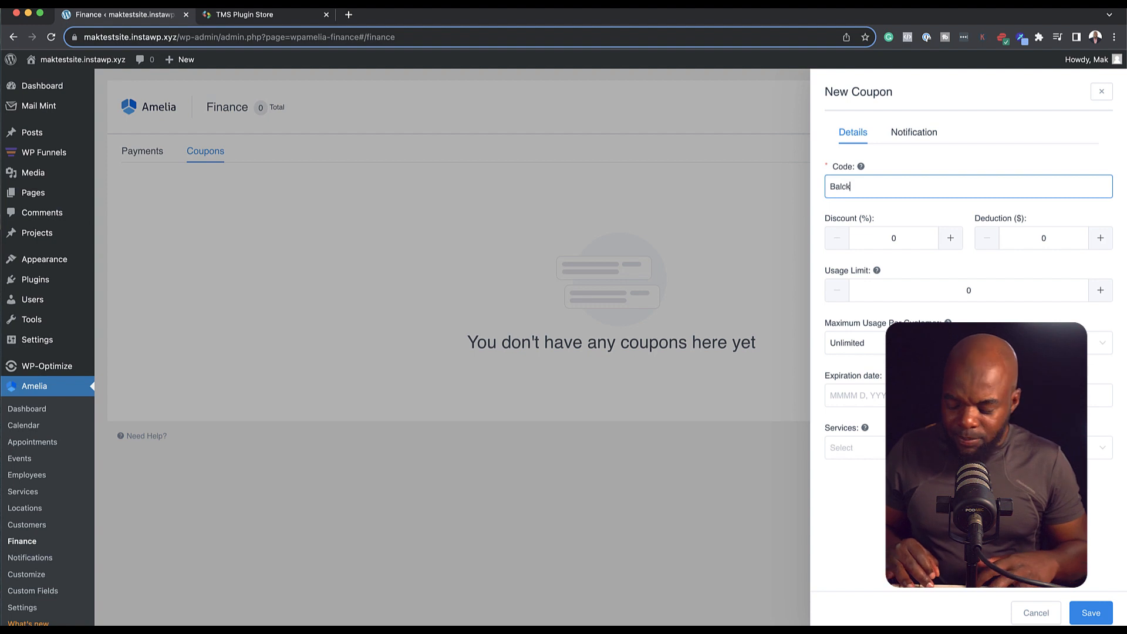
pyautogui.press('BackSpace')
pyautogui.press('BackSpace')
pyautogui.press('BackSpace')
pyautogui.press('BackSpace')
pyautogui.press('BackSpace')
pyautogui.write('BLACK50')
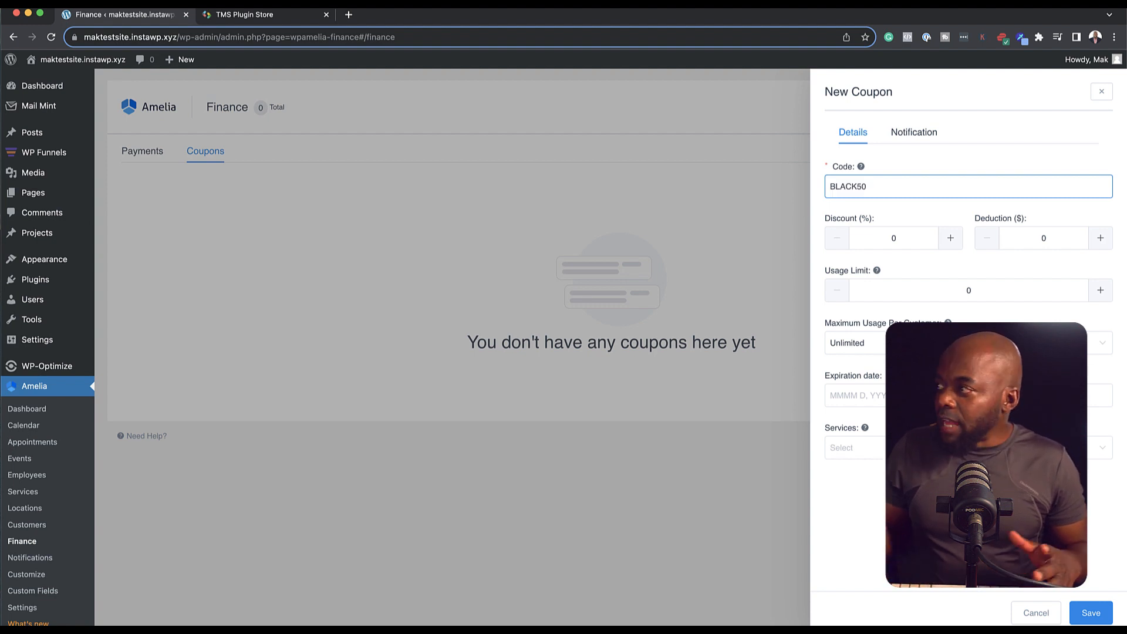
pyautogui.click(886, 237)
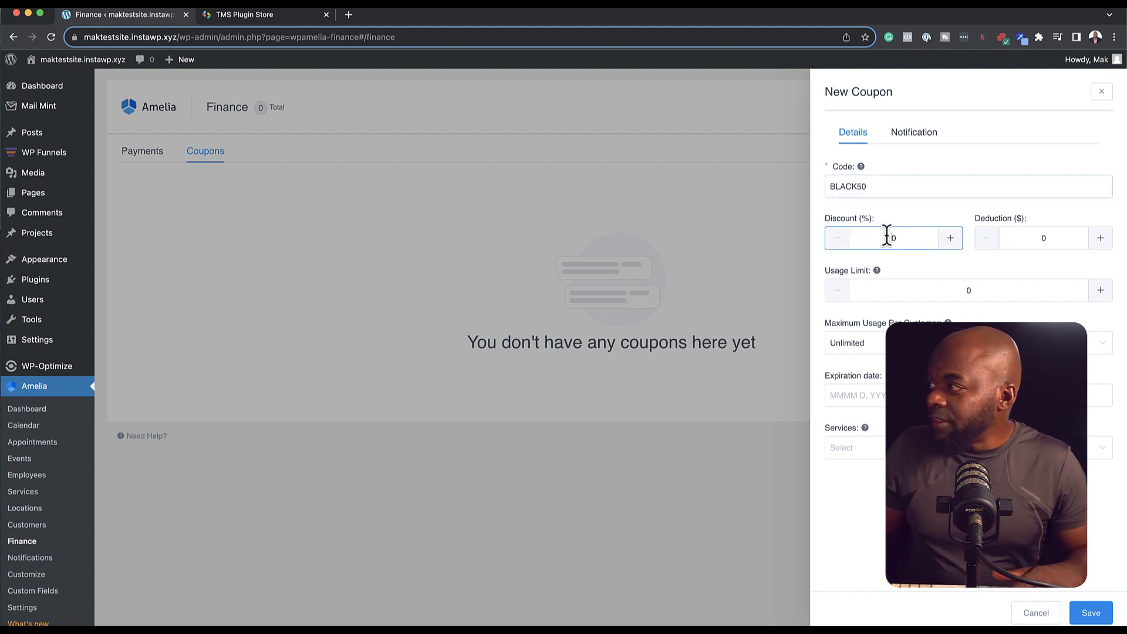
pyautogui.write('5')
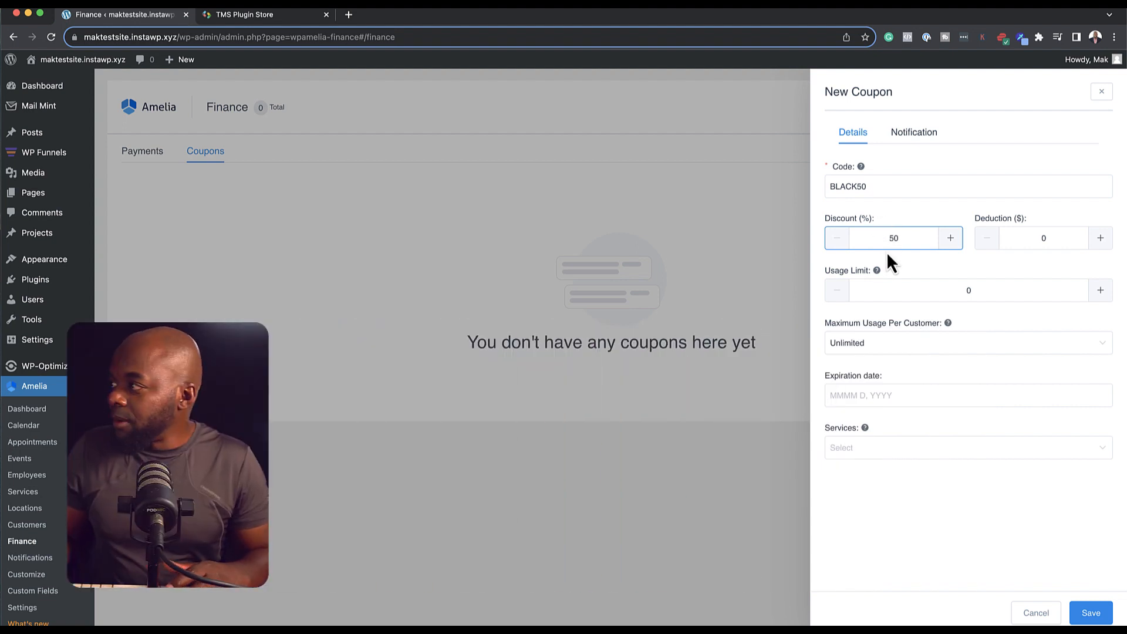
# Step: Give the coupon usage limit 12, expiry November 30 2023, Graphic Design service, and save it
pyautogui.click(889, 351)
pyautogui.click(866, 376)
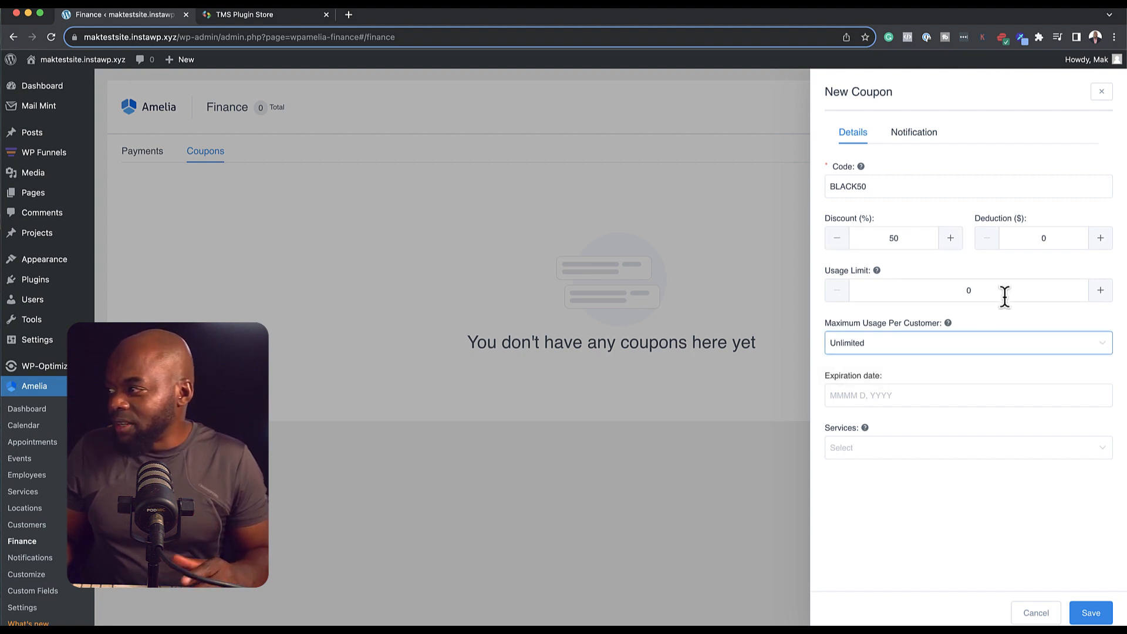
pyautogui.moveTo(977, 288); pyautogui.dragTo(943, 285)
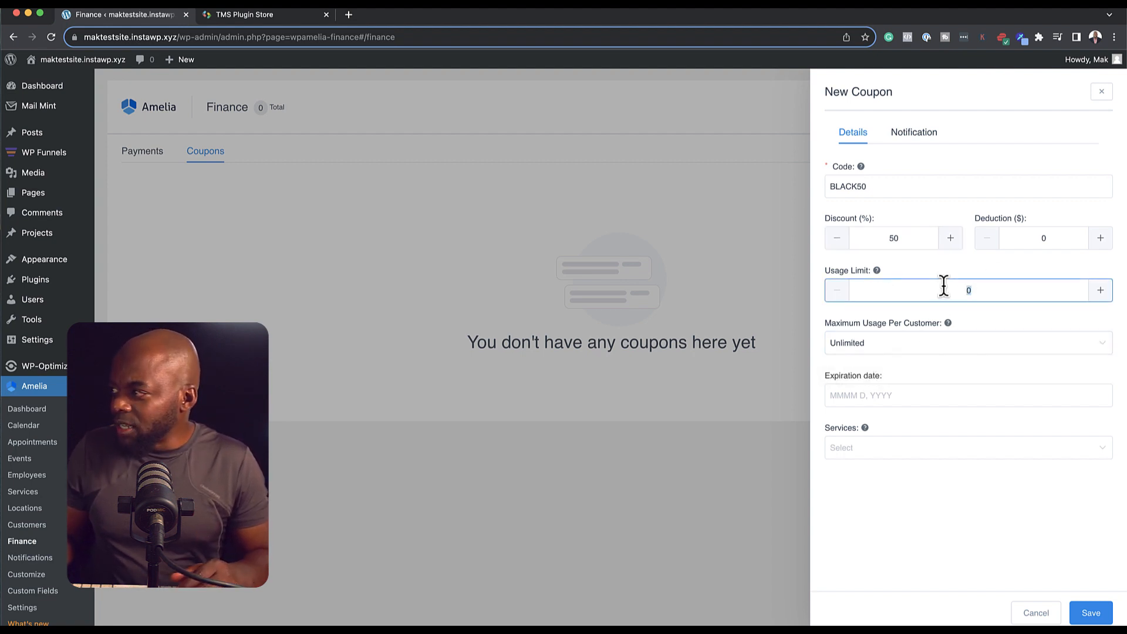
pyautogui.write('12')
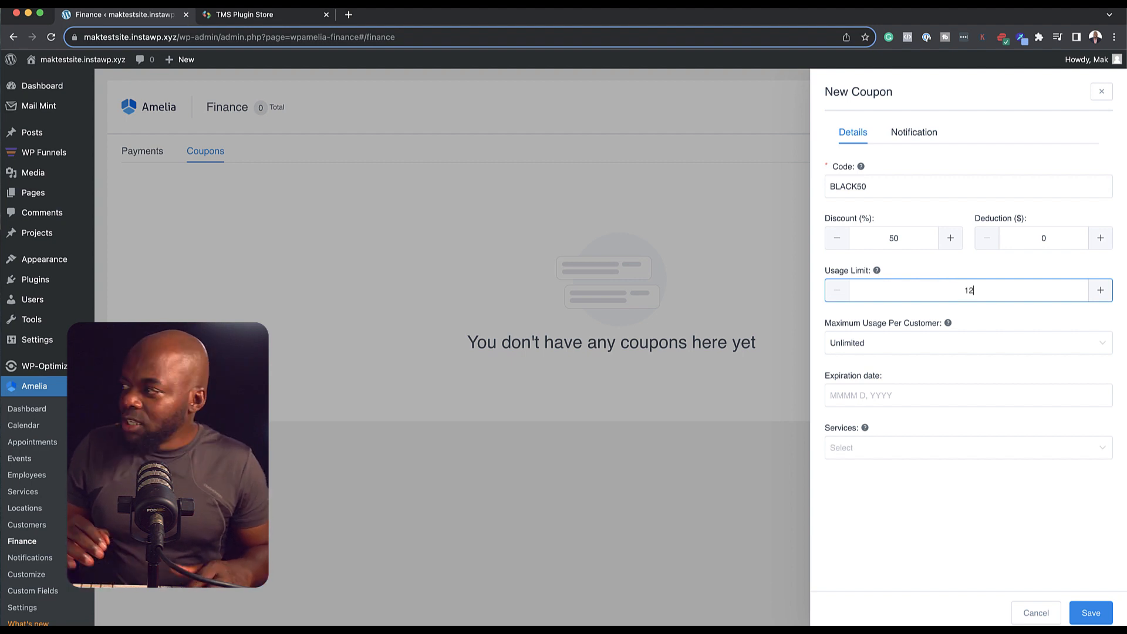
pyautogui.click(833, 395)
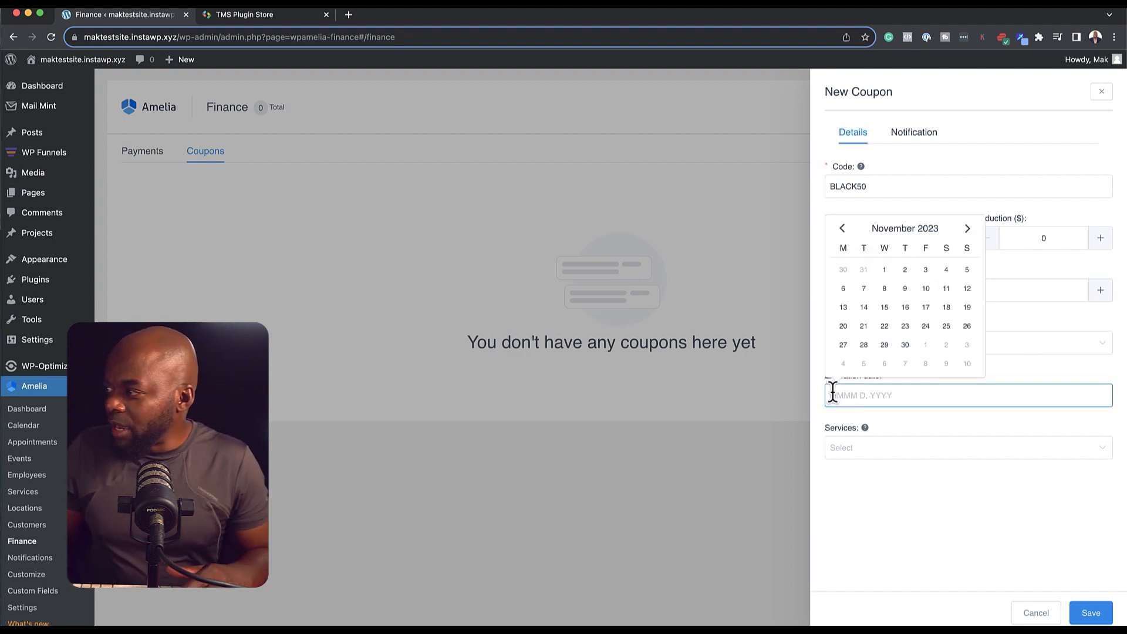
pyautogui.click(904, 345)
pyautogui.click(848, 447)
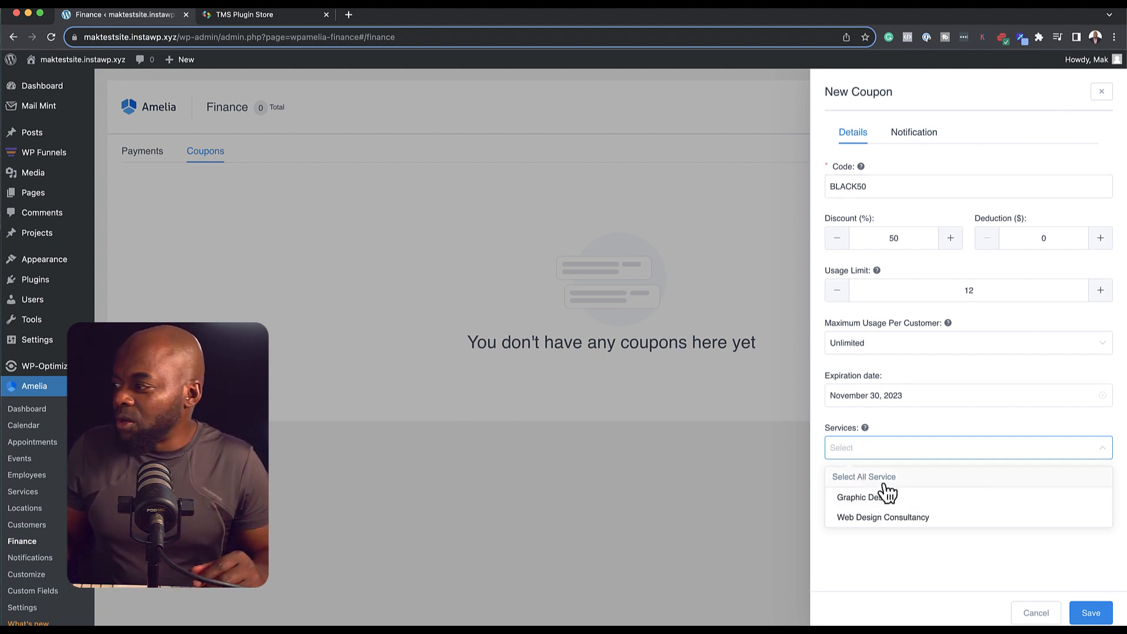
pyautogui.click(883, 504)
pyautogui.click(1090, 612)
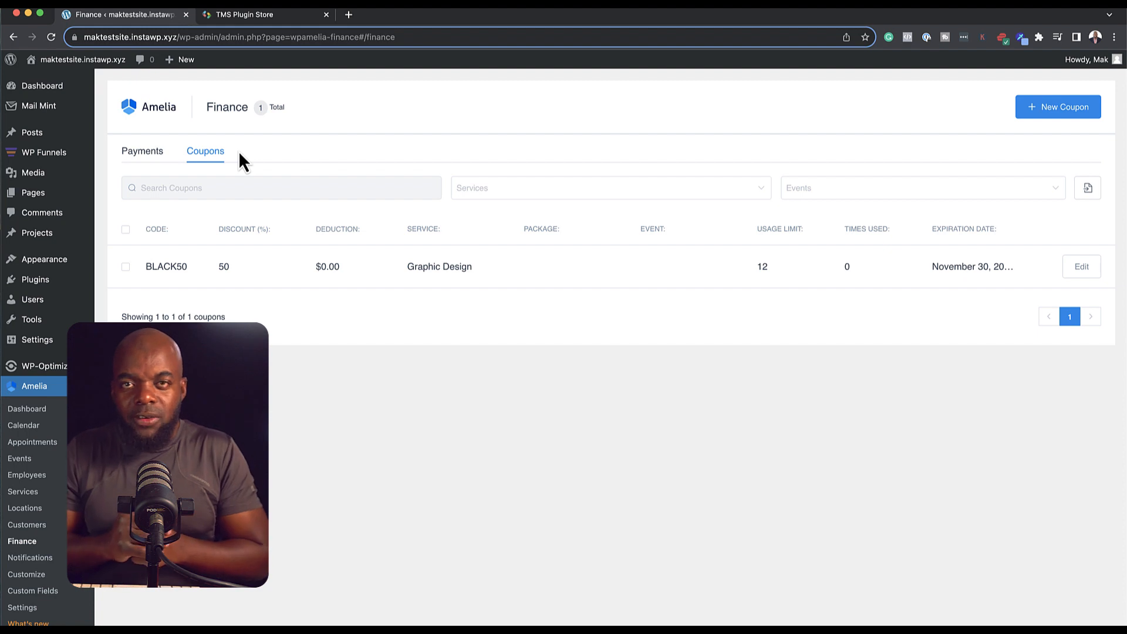
# Step: Open Notifications settings and inspect the %service_name% placeholder in the email message
pyautogui.click(29, 561)
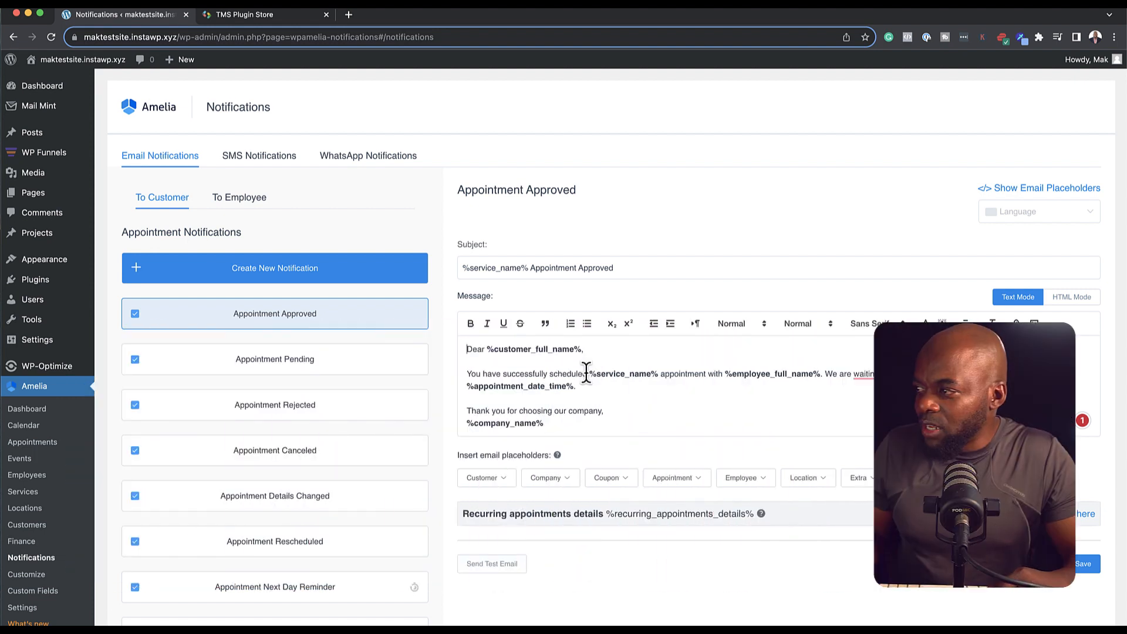
pyautogui.moveTo(597, 373); pyautogui.dragTo(640, 375)
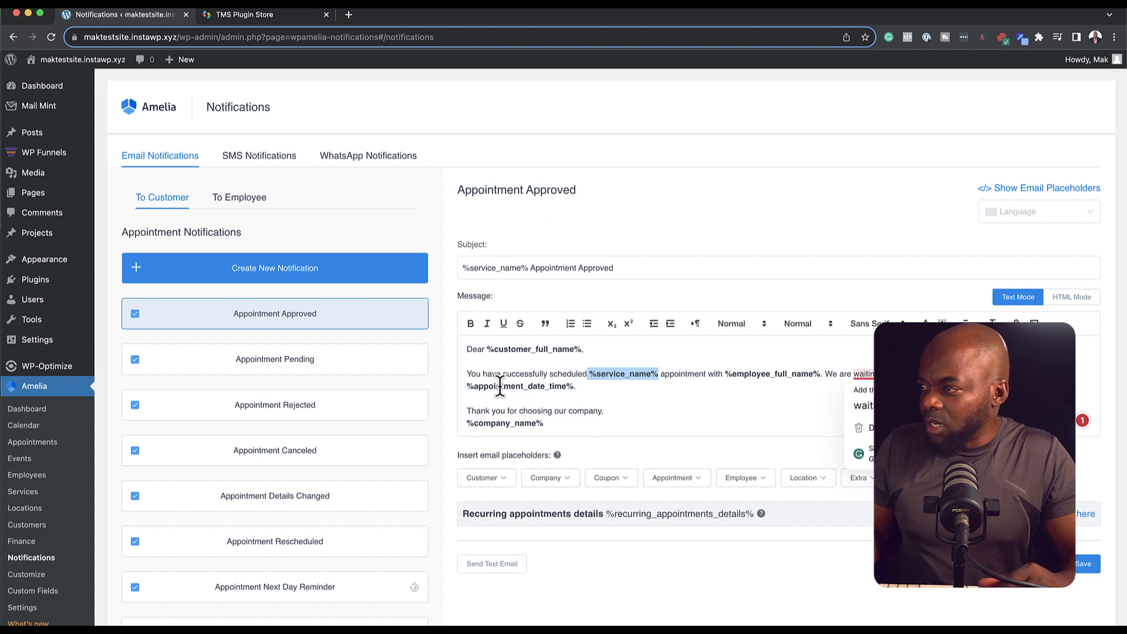
pyautogui.click(672, 398)
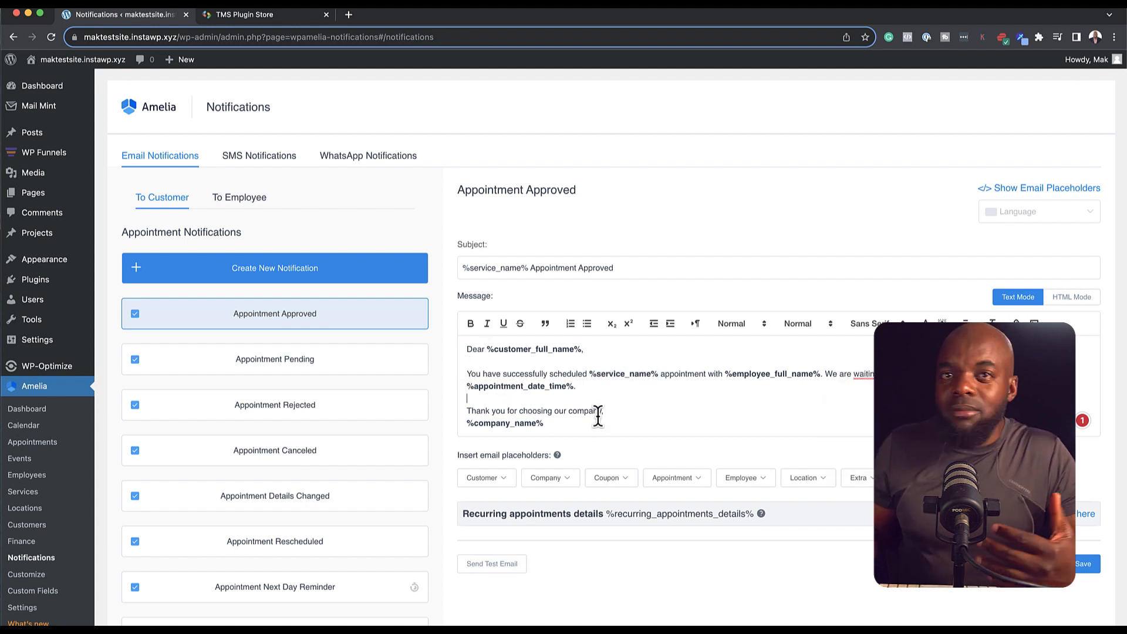
pyautogui.scroll(-1, 599, 399)
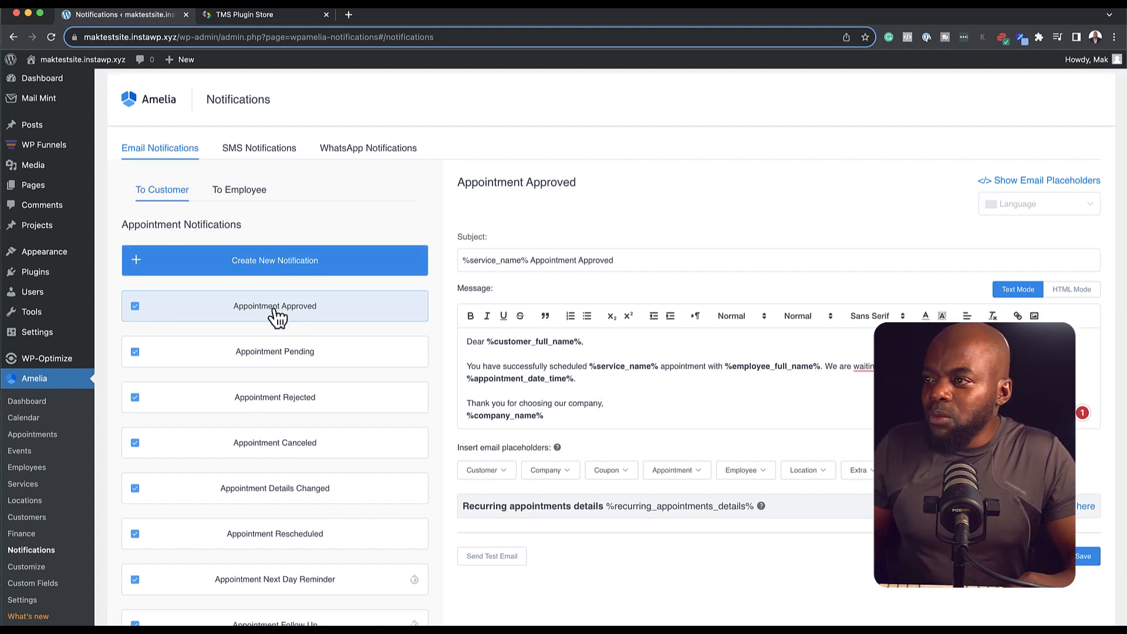
# Step: View the Appointment Pending template, browse coupon and customer placeholders, then show employee notifications
pyautogui.click(311, 355)
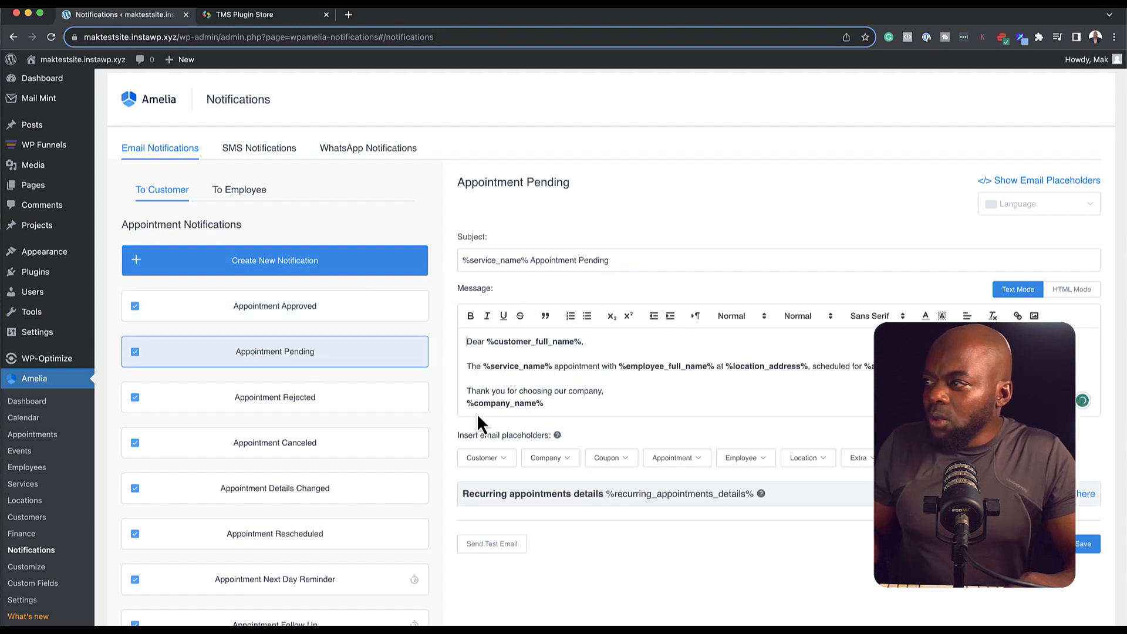
pyautogui.click(305, 361)
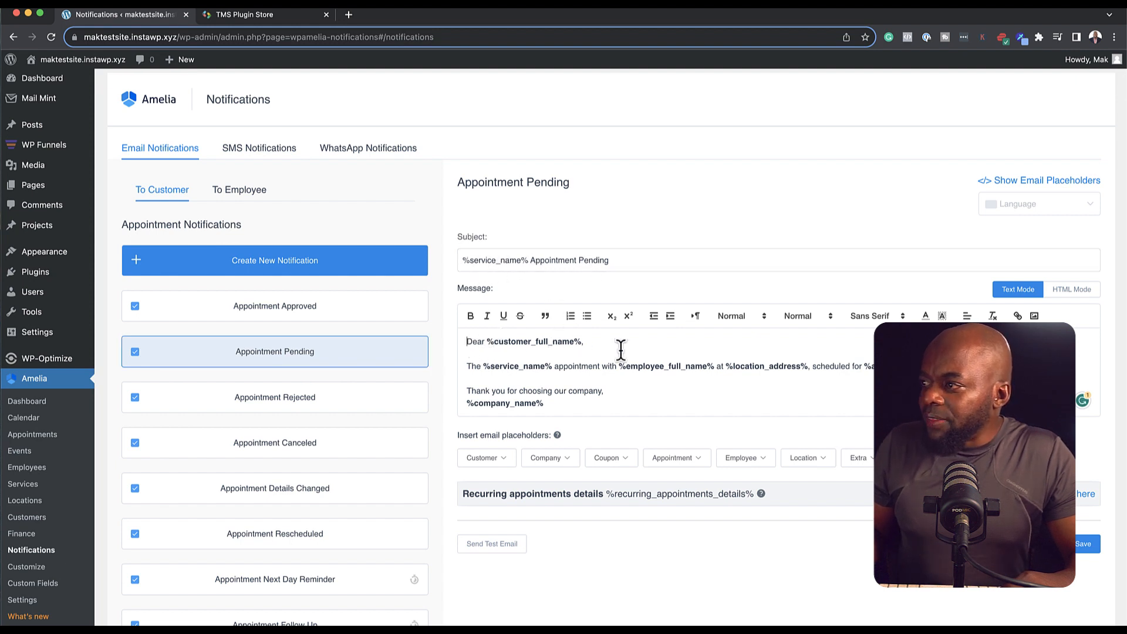
pyautogui.scroll(-2, 628, 394)
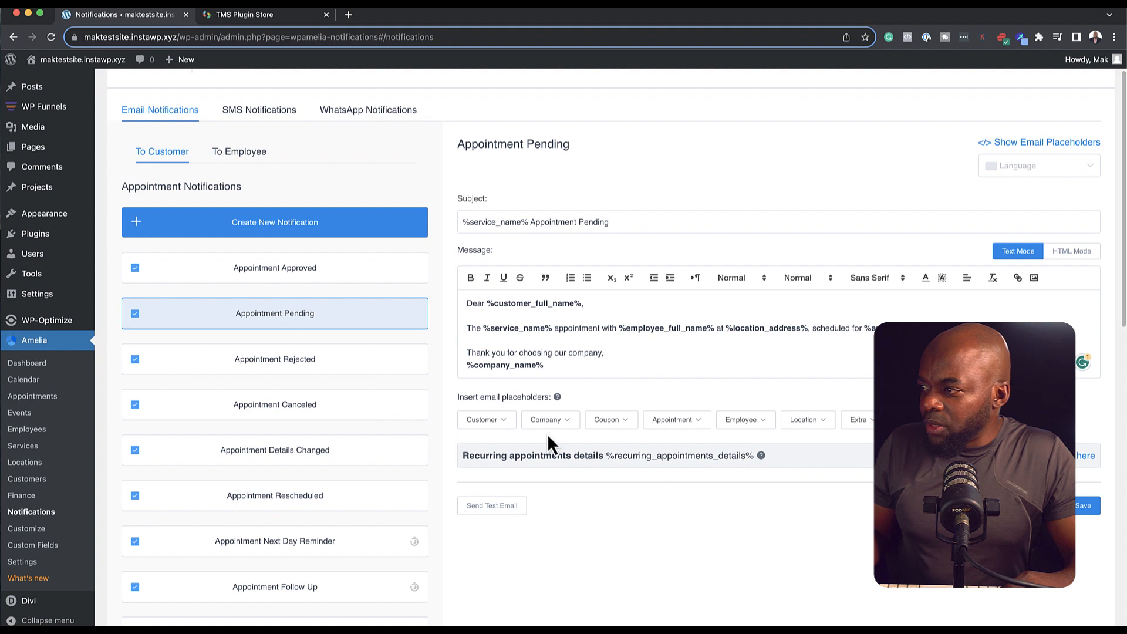
pyautogui.click(626, 422)
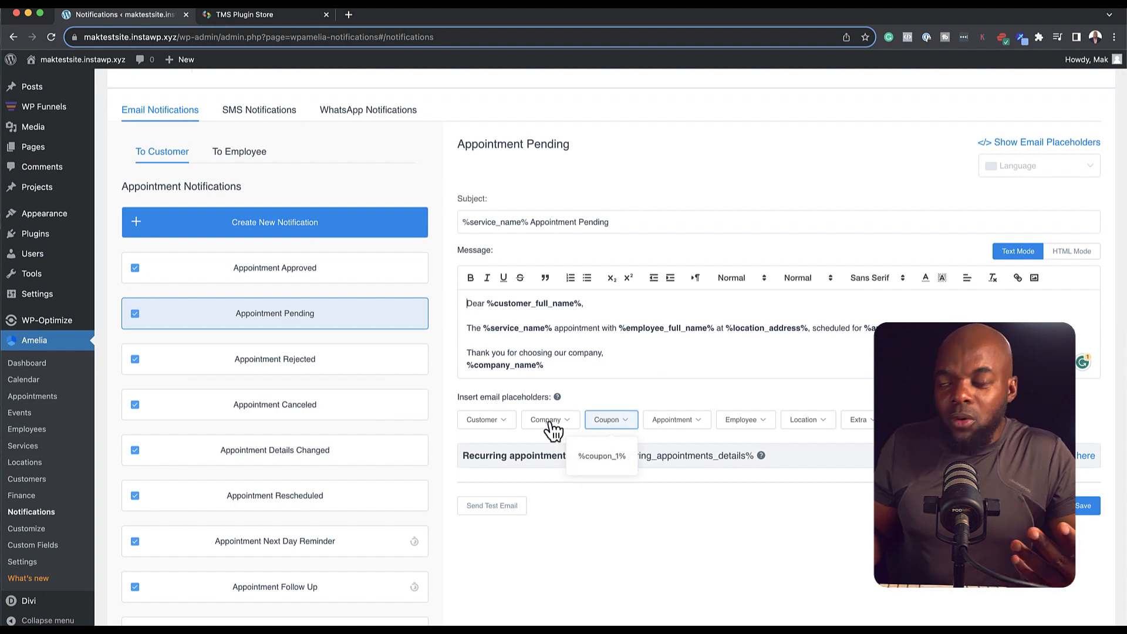
pyautogui.click(494, 426)
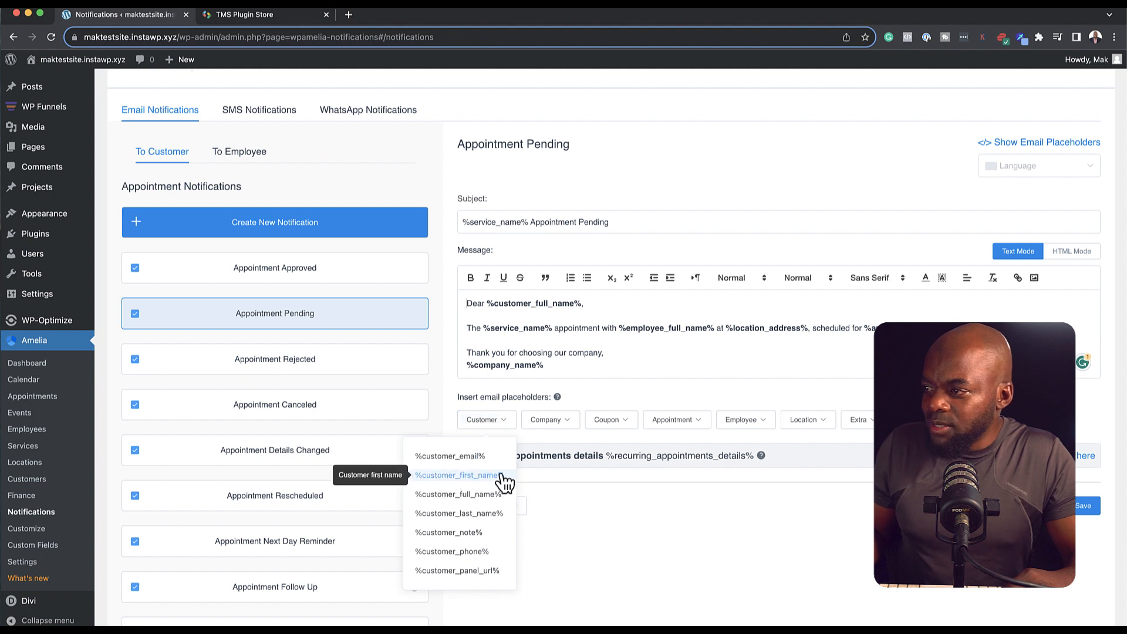
pyautogui.click(496, 496)
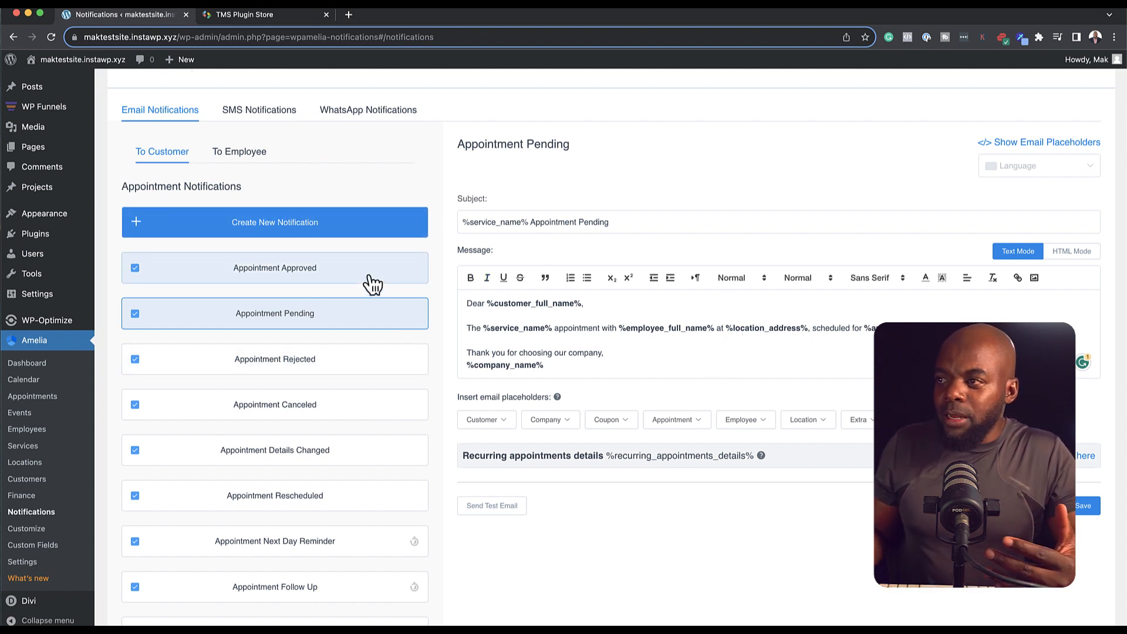
pyautogui.scroll(2, 623, 405)
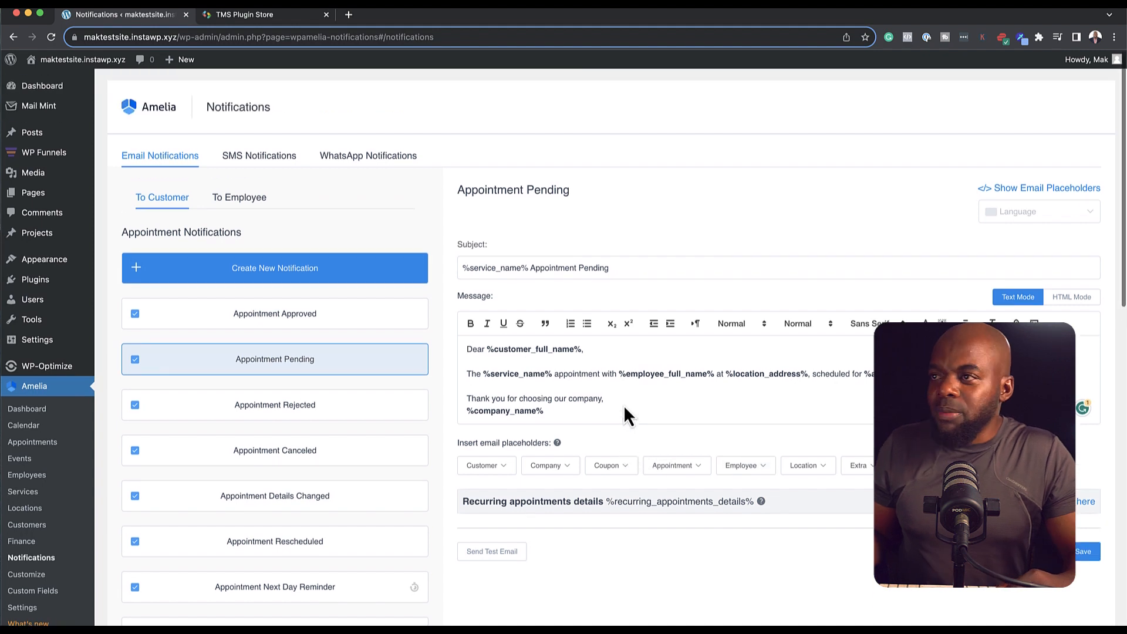
pyautogui.click(241, 203)
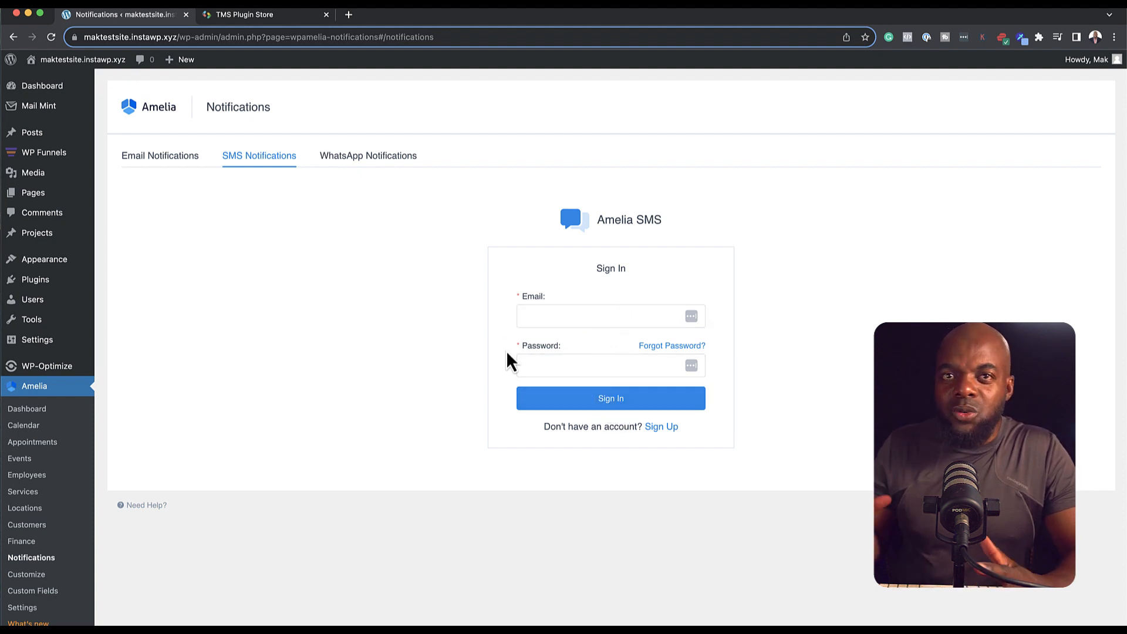
# Step: Look over the WhatsApp Phone number ID and Business Account ID fields, then go to Amelia Customize
pyautogui.click(382, 168)
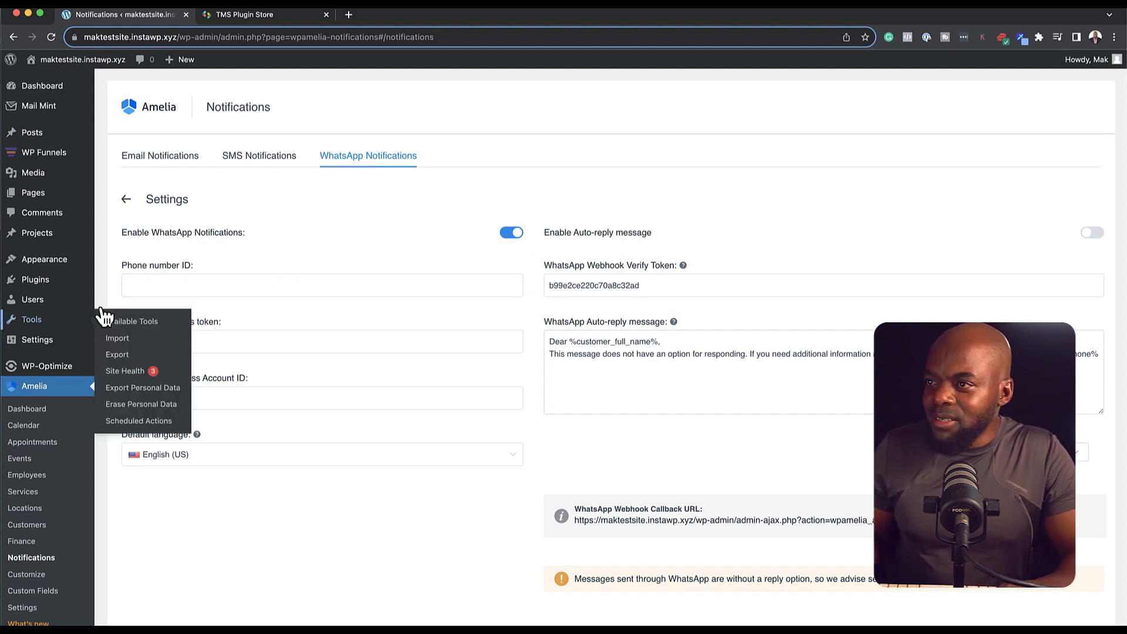
pyautogui.click(152, 289)
pyautogui.click(177, 341)
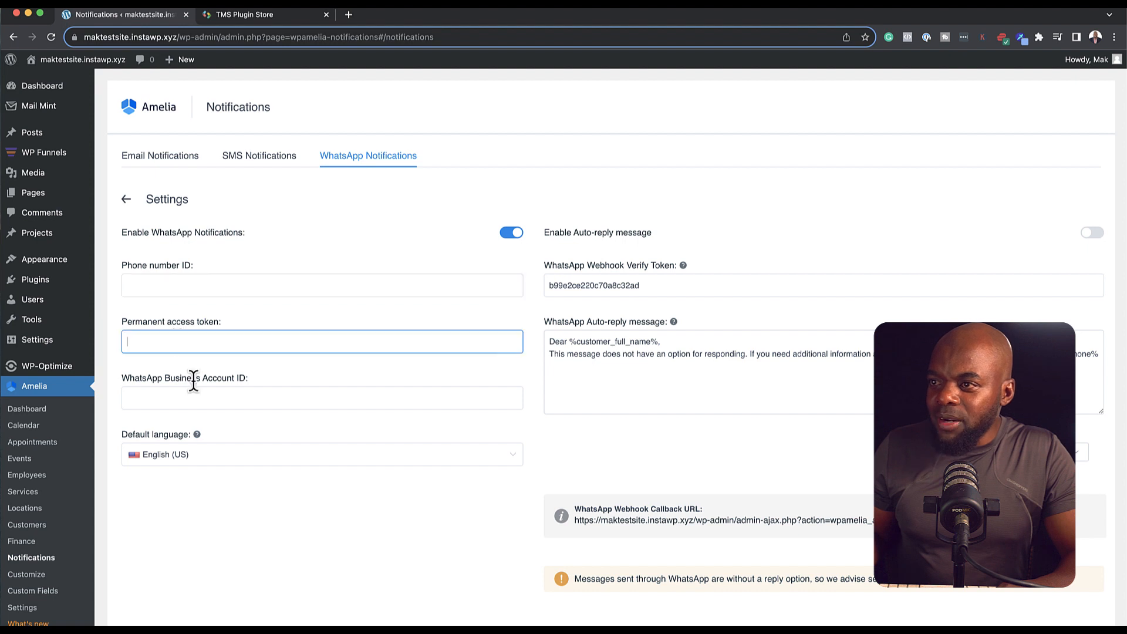
pyautogui.click(189, 392)
pyautogui.click(47, 575)
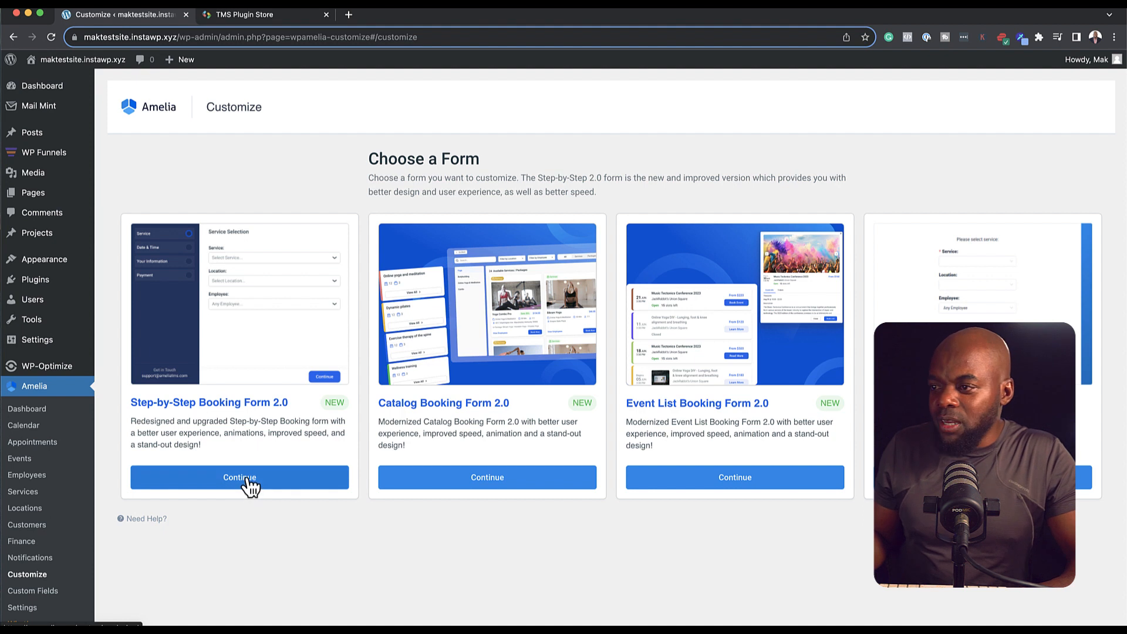
# Step: Open Amelia Settings listing General, Company, Notifications, Payments, Integrations and Labels groups
pyautogui.click(32, 609)
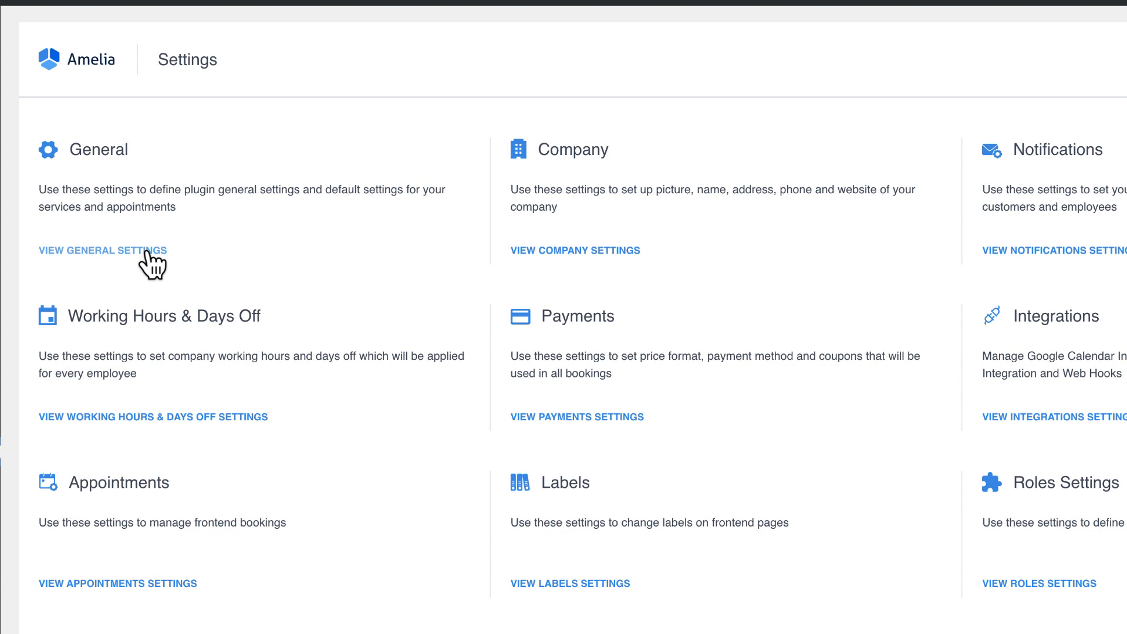
pyautogui.click(145, 251)
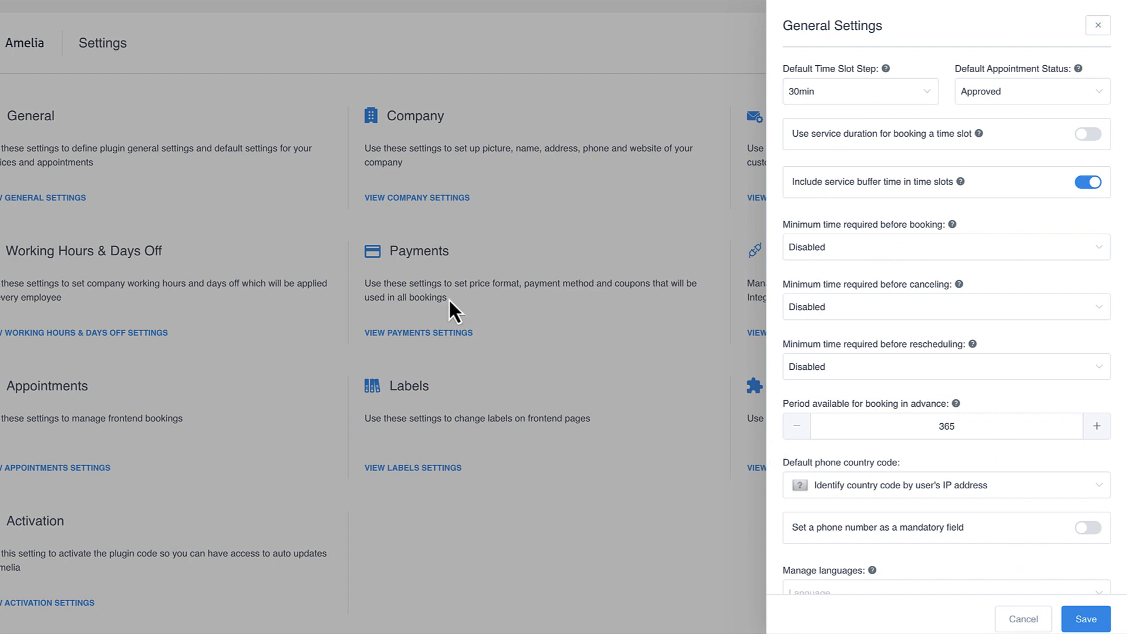
pyautogui.click(1097, 25)
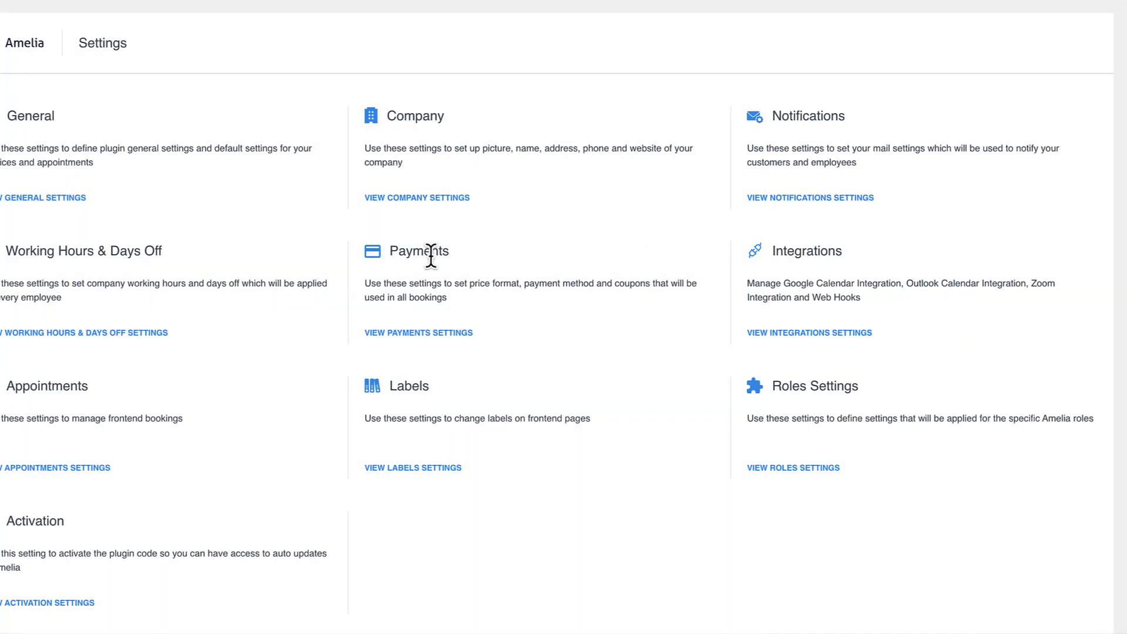
pyautogui.click(407, 329)
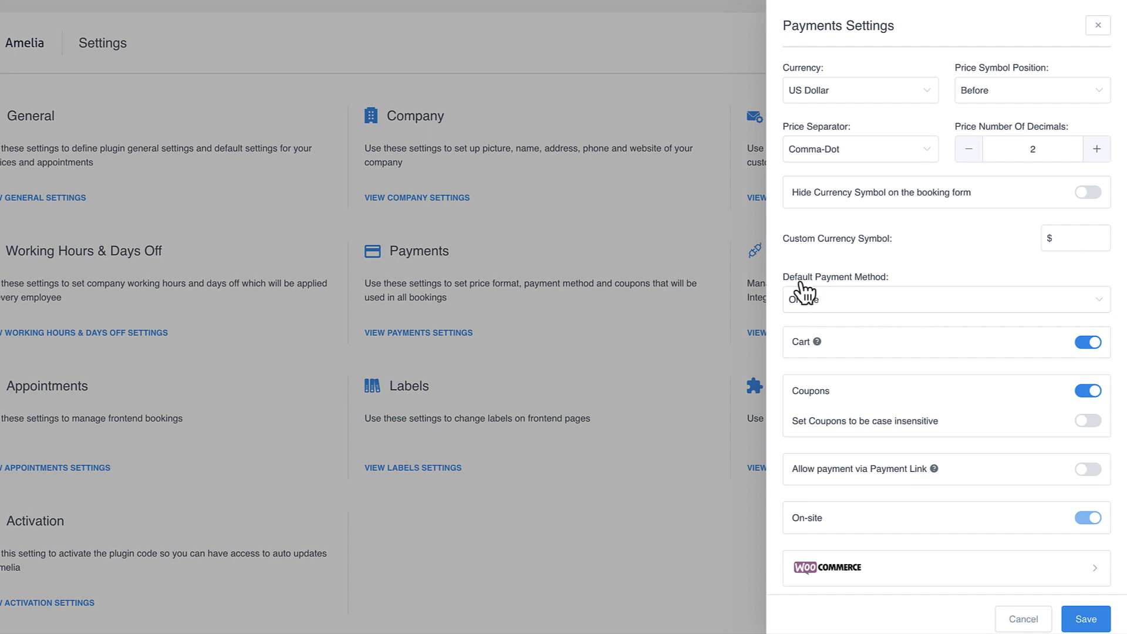
pyautogui.click(860, 314)
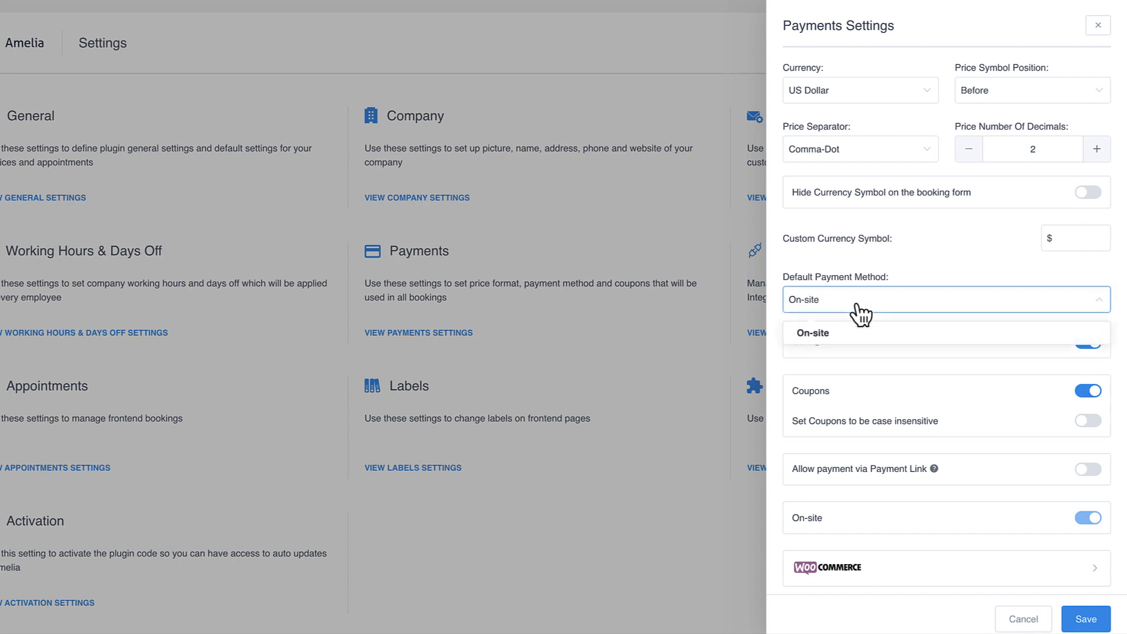
pyautogui.click(845, 338)
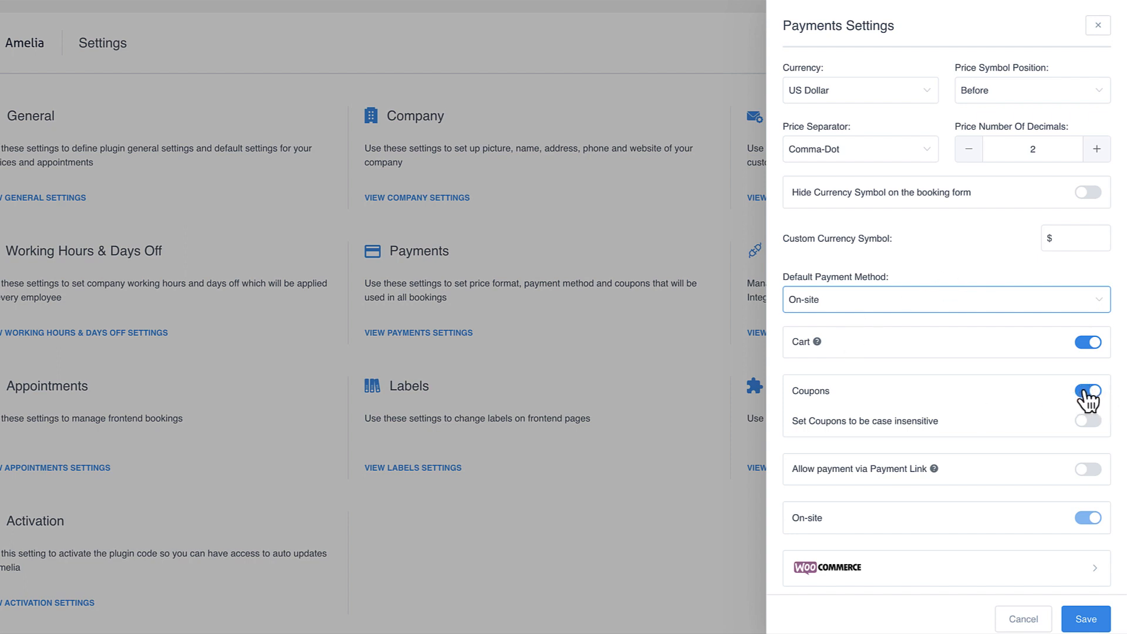
pyautogui.scroll(-4, 937, 455)
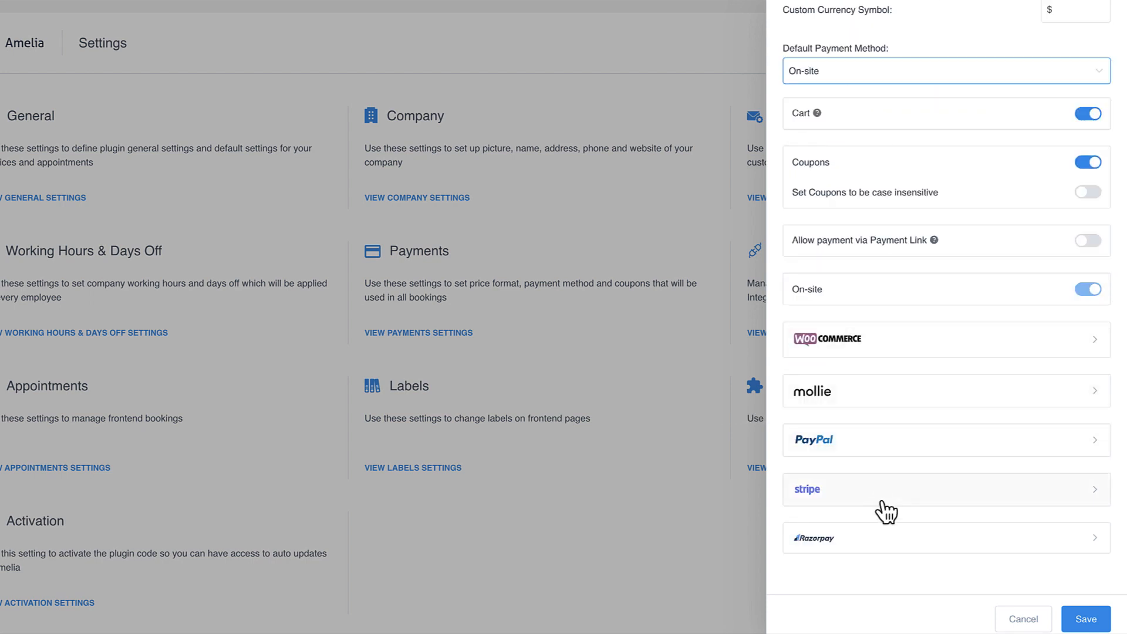
pyautogui.click(875, 351)
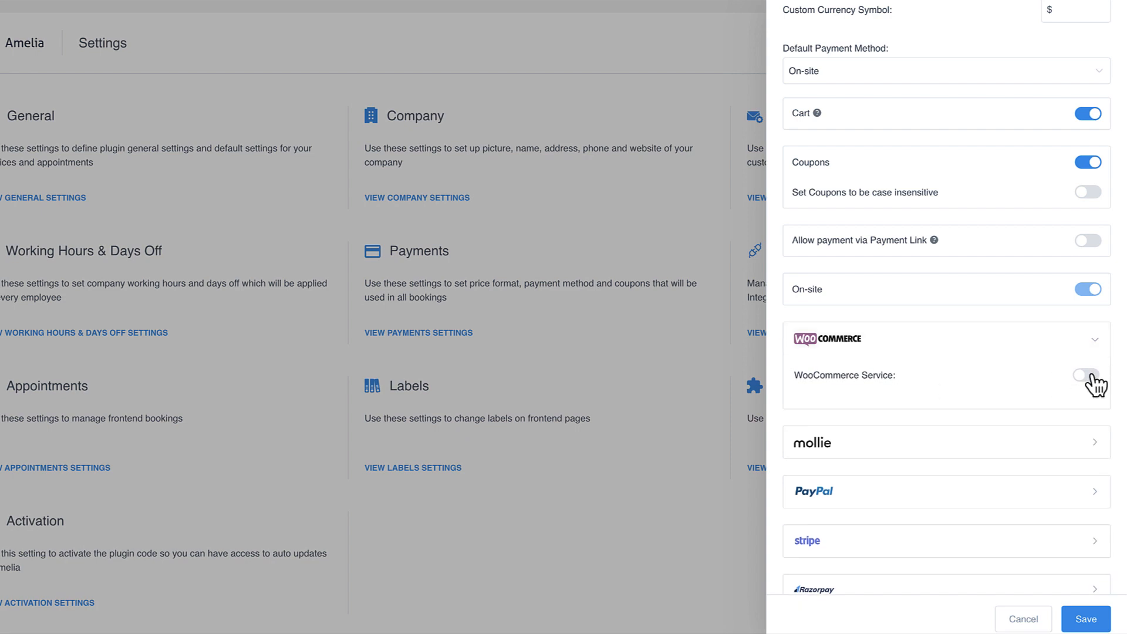
pyautogui.click(1090, 376)
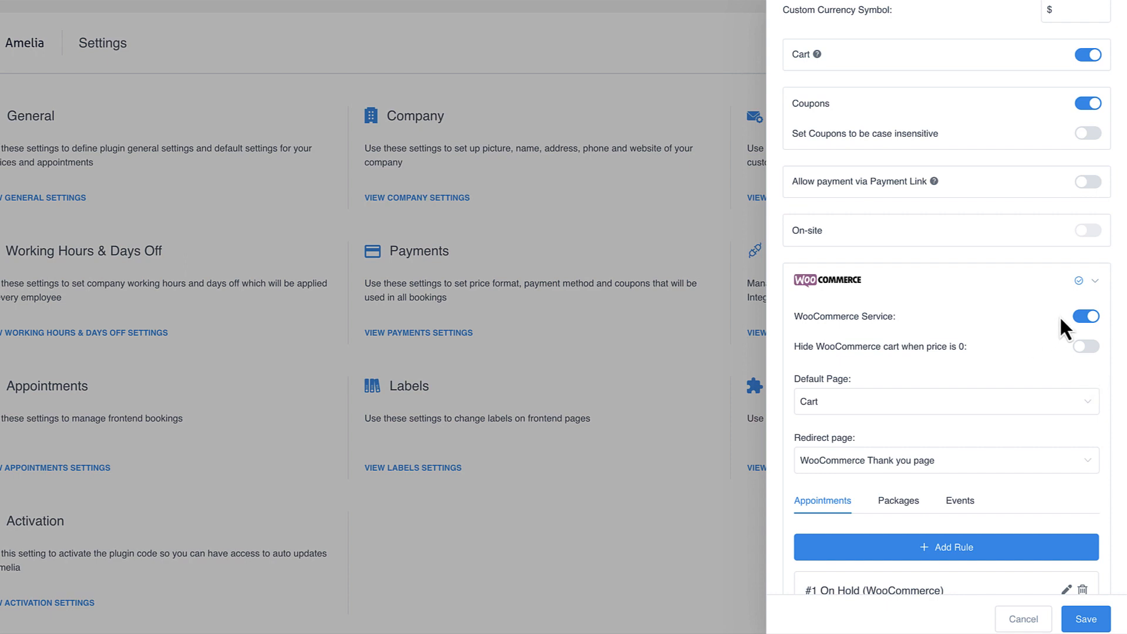
pyautogui.click(1085, 317)
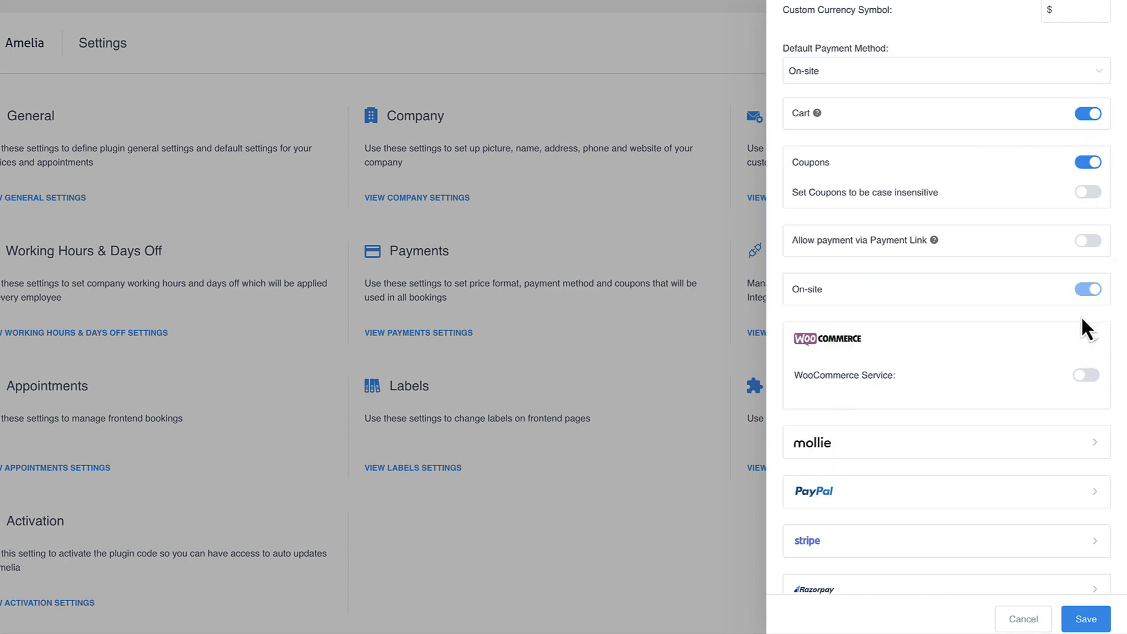
pyautogui.scroll(-2, 872, 508)
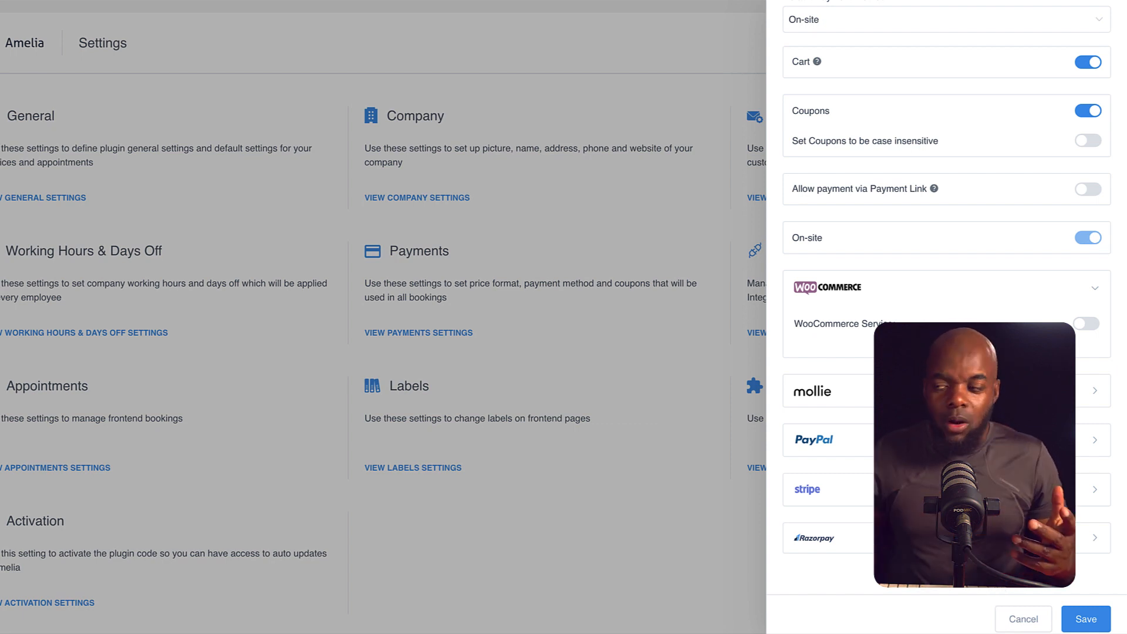
pyautogui.click(575, 478)
pyautogui.scroll(-1, 575, 478)
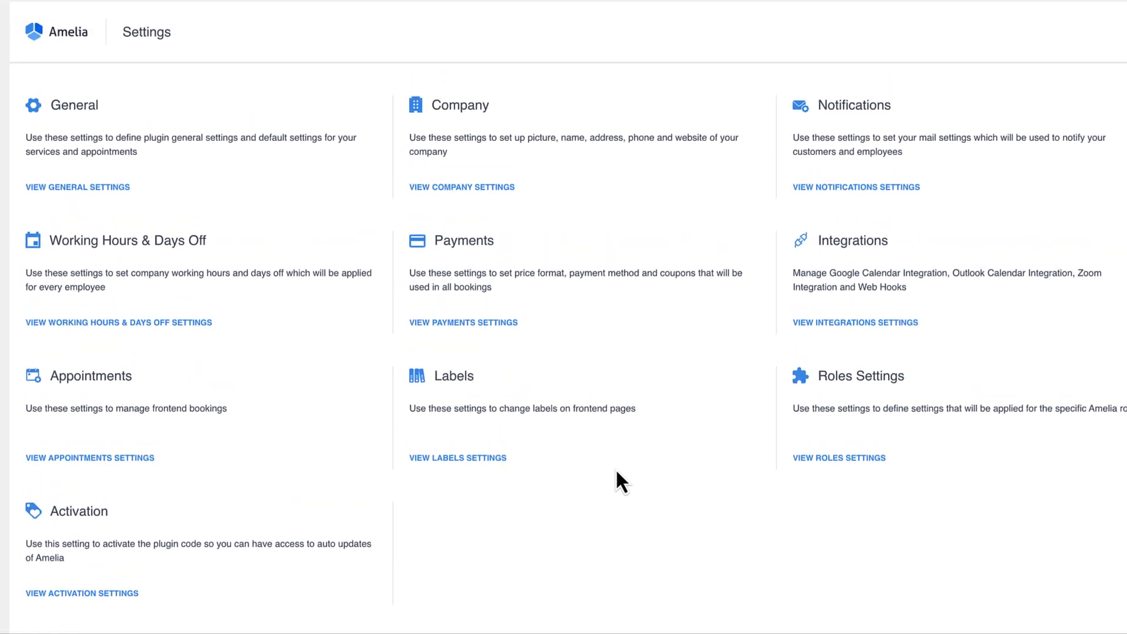
# Step: Open the integration settings and start adding a new web hook
pyautogui.click(818, 324)
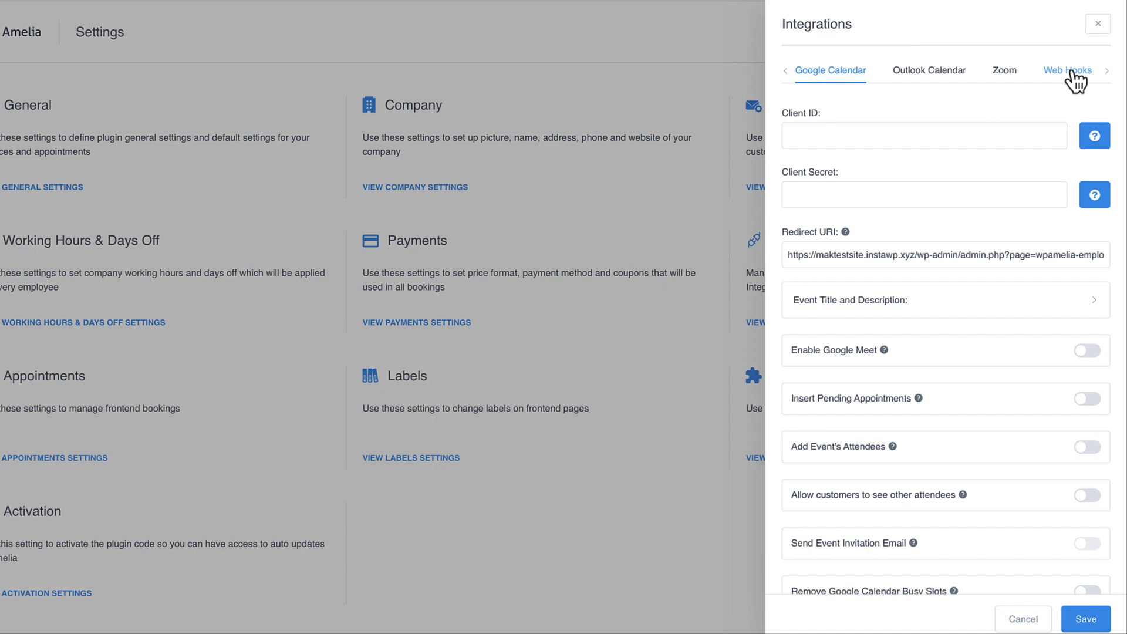
pyautogui.click(1069, 72)
pyautogui.click(953, 130)
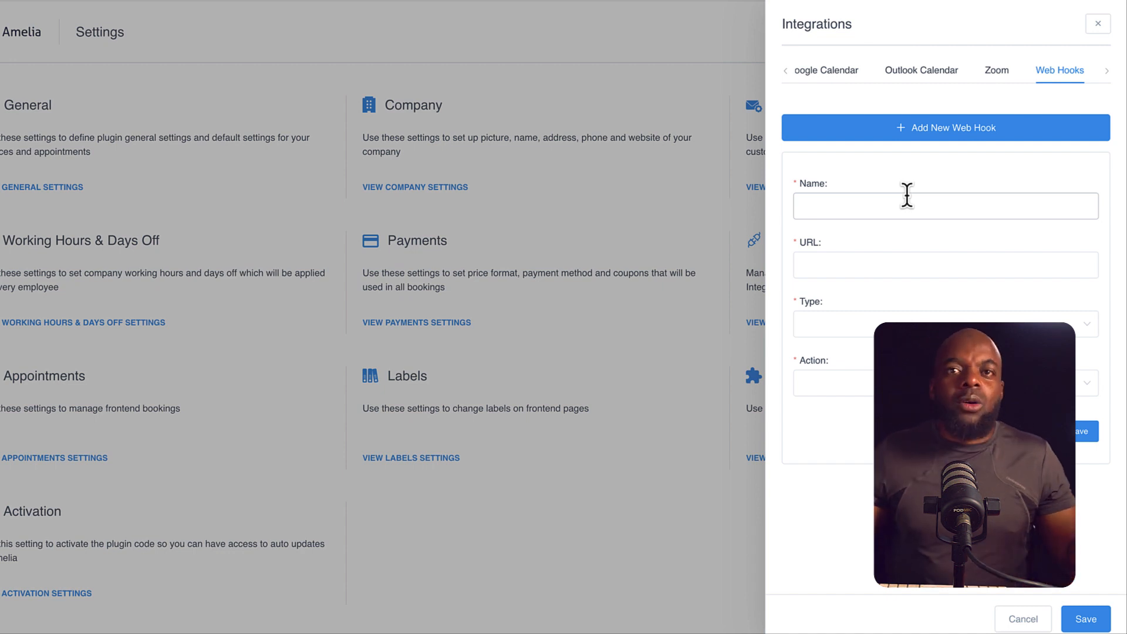
# Step: Inspect the Zoom Account ID, Outlook client ID and Google Calendar integration fields
pyautogui.click(1001, 75)
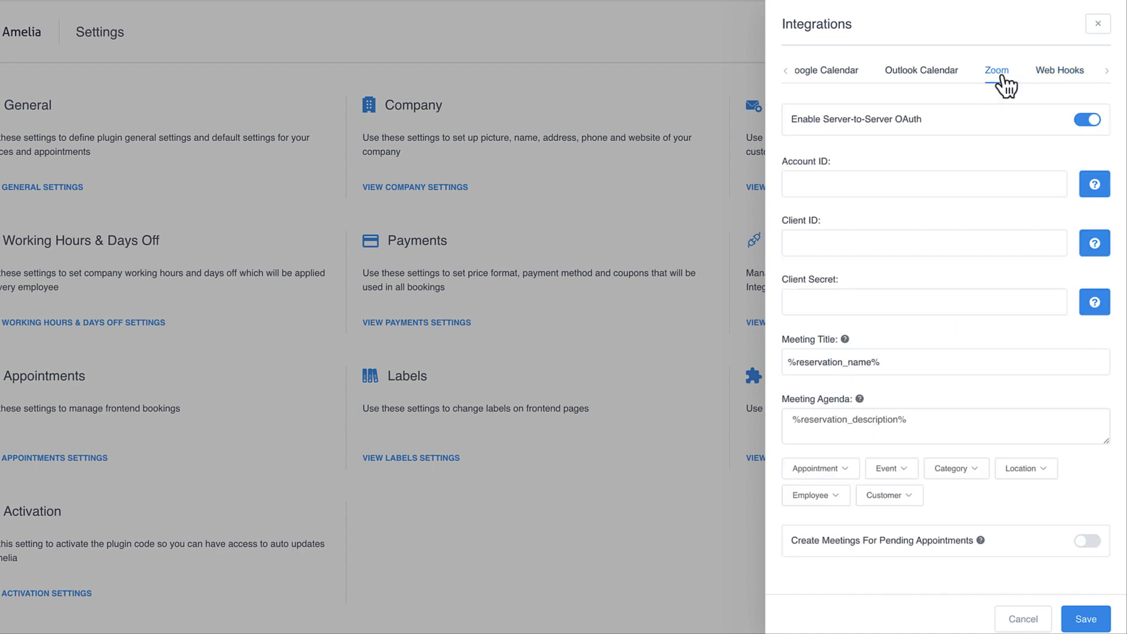
pyautogui.click(818, 185)
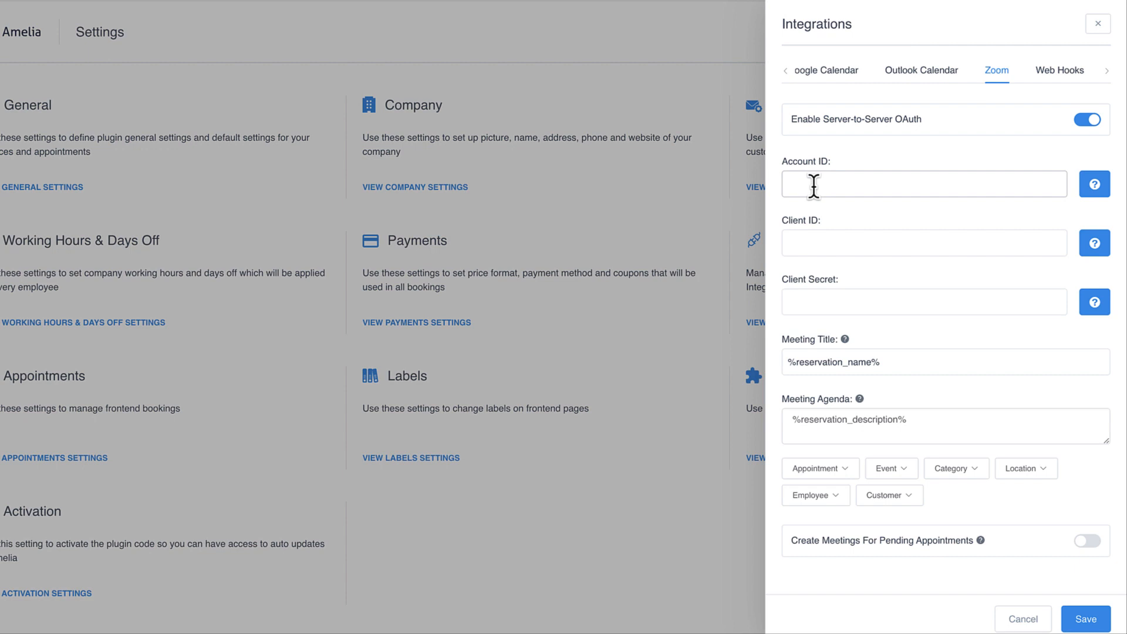
pyautogui.click(809, 186)
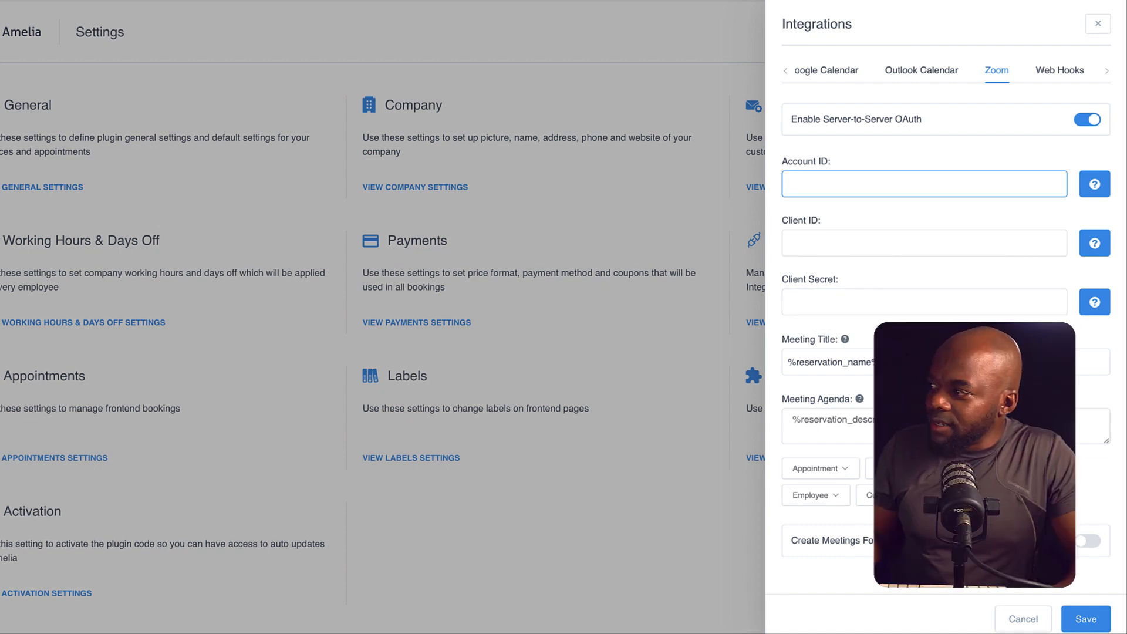
pyautogui.click(921, 74)
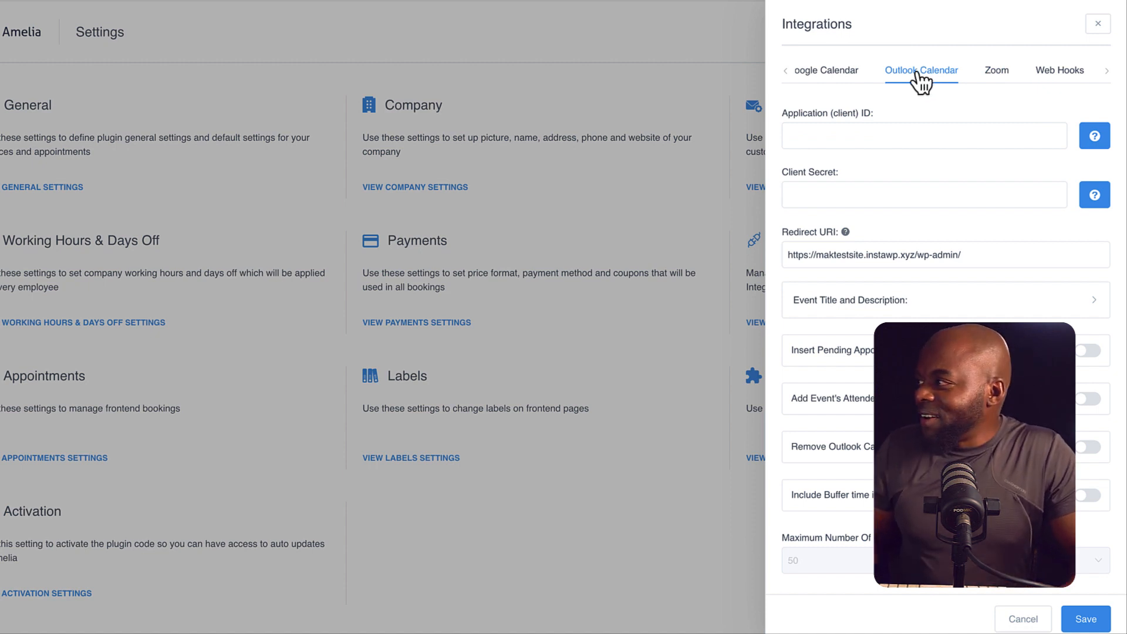
pyautogui.click(824, 134)
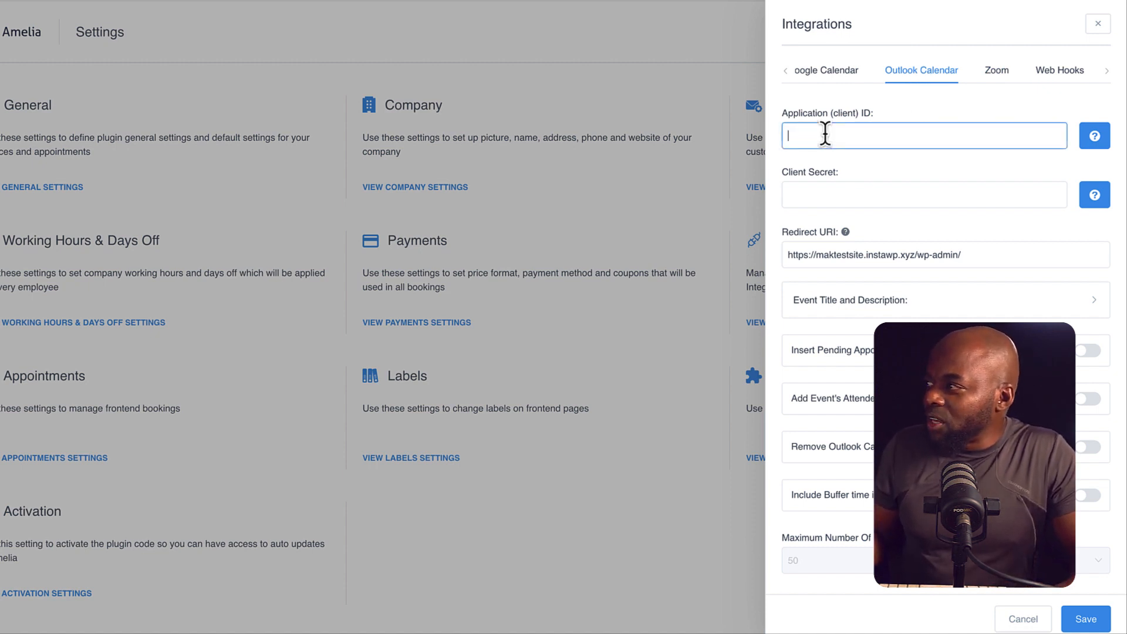
pyautogui.click(845, 71)
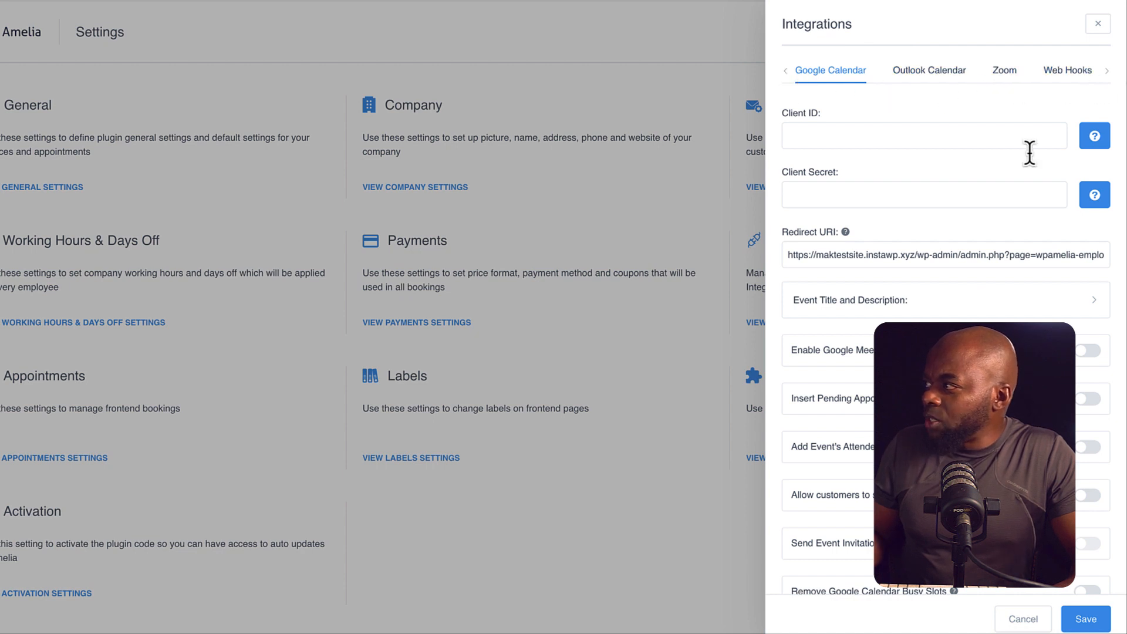
pyautogui.scroll(-1, 1026, 151)
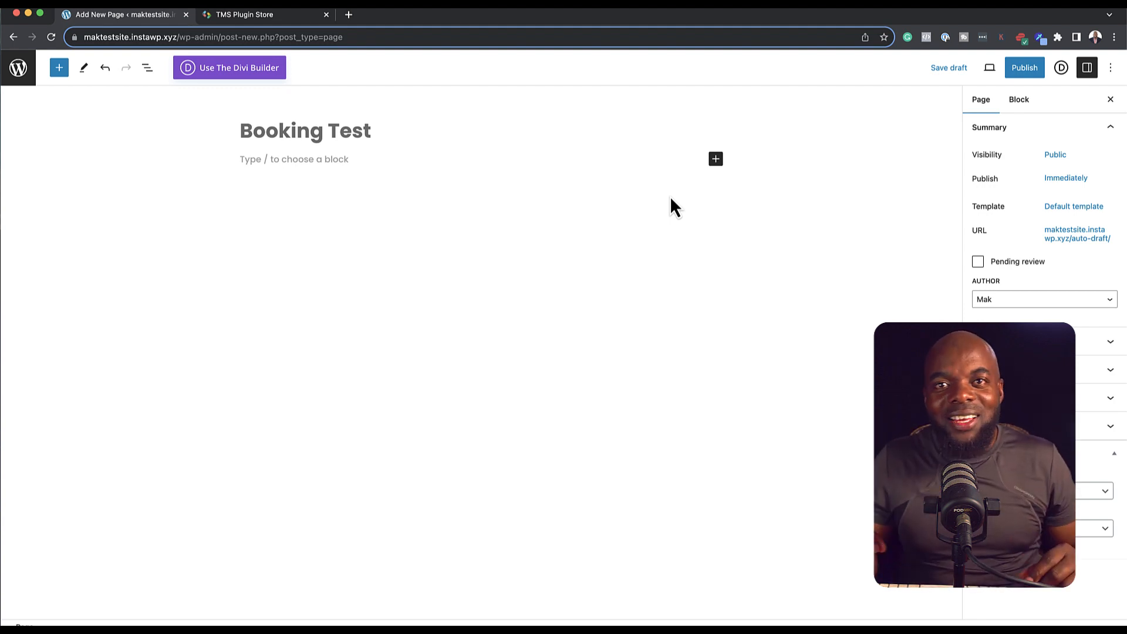
# Step: Insert the Amelia - Step-By-Step Booking block via an 'amelia' search and publish the page
pyautogui.click(717, 161)
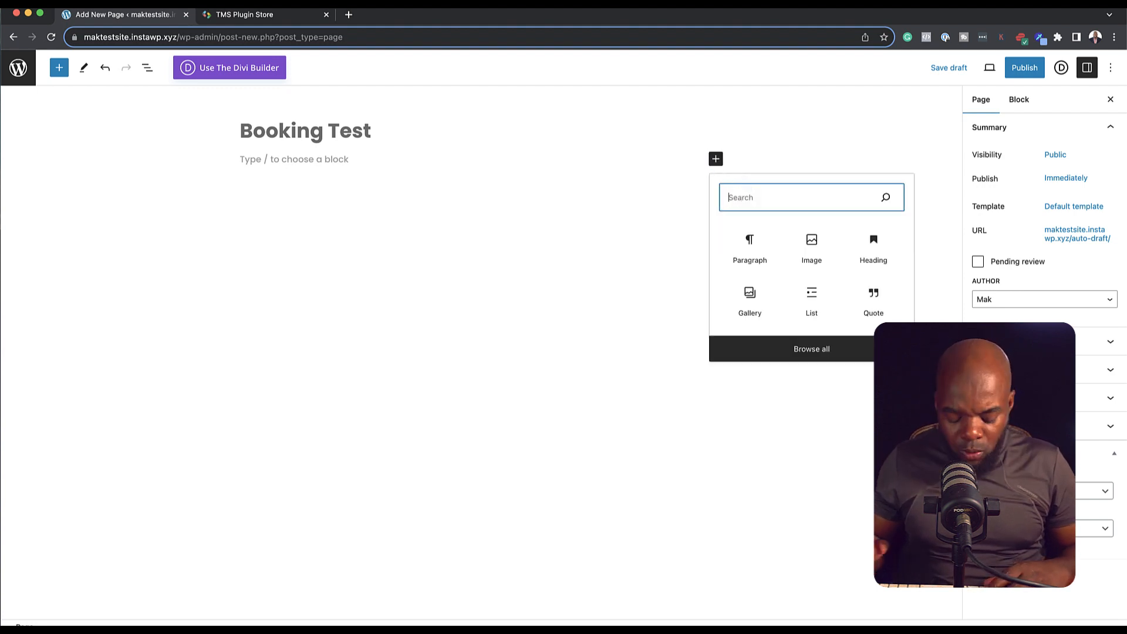
pyautogui.write('amelia')
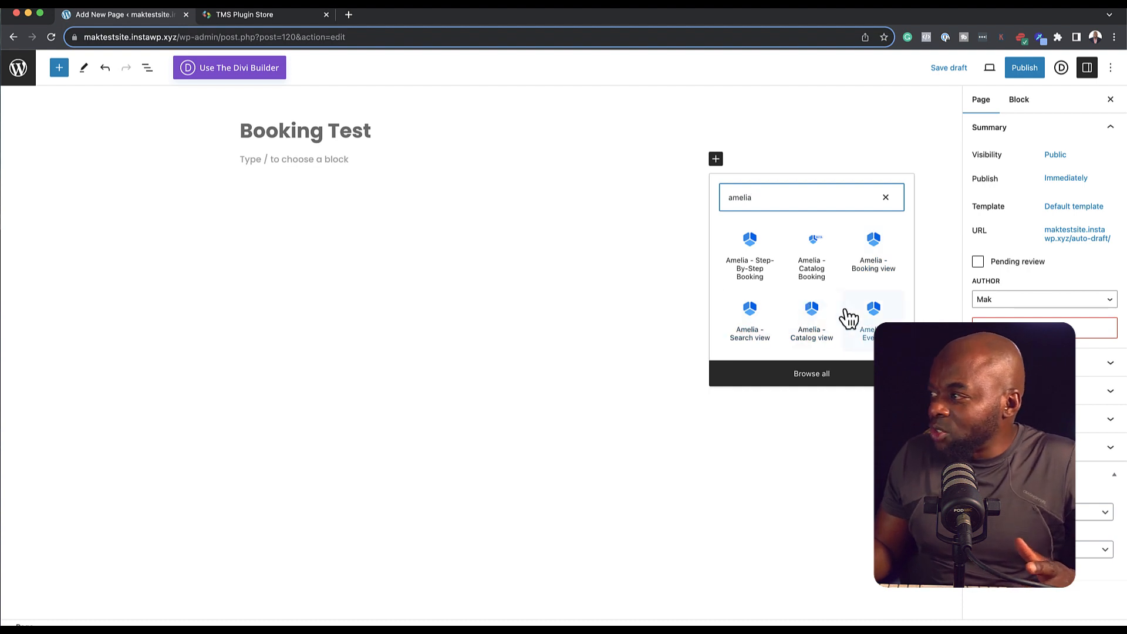
pyautogui.click(762, 264)
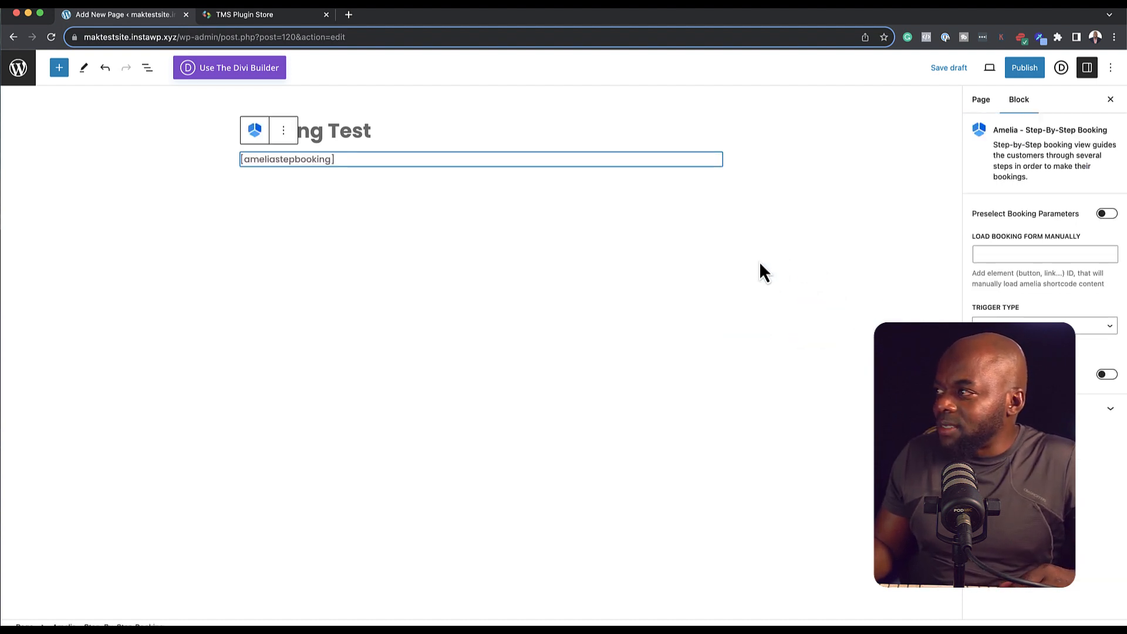
pyautogui.tripleClick(343, 158)
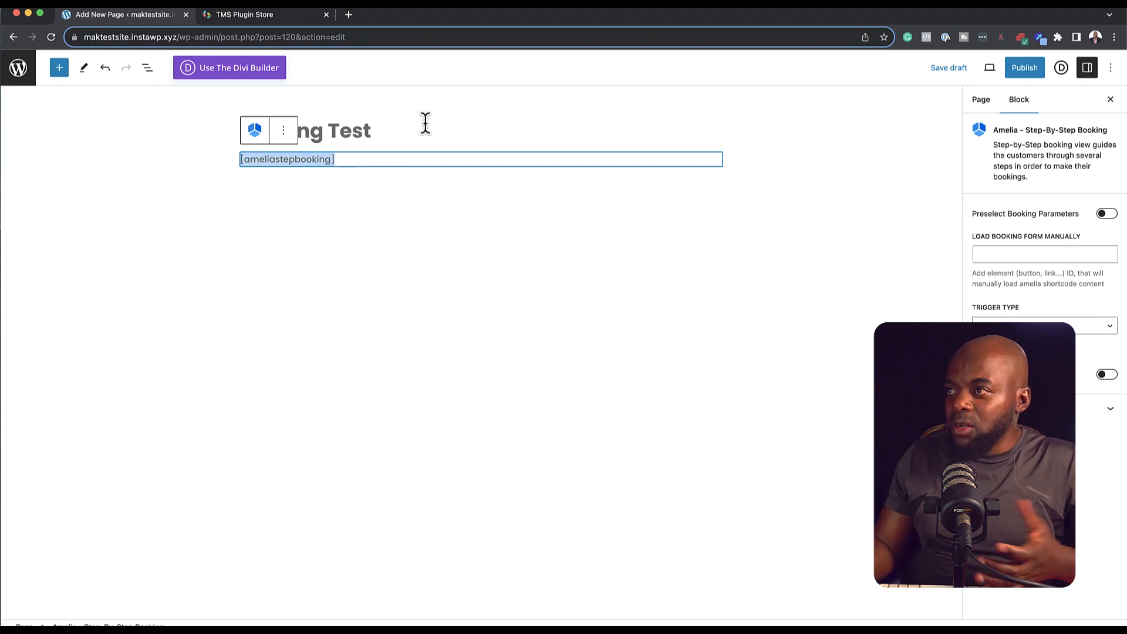
pyautogui.click(1026, 69)
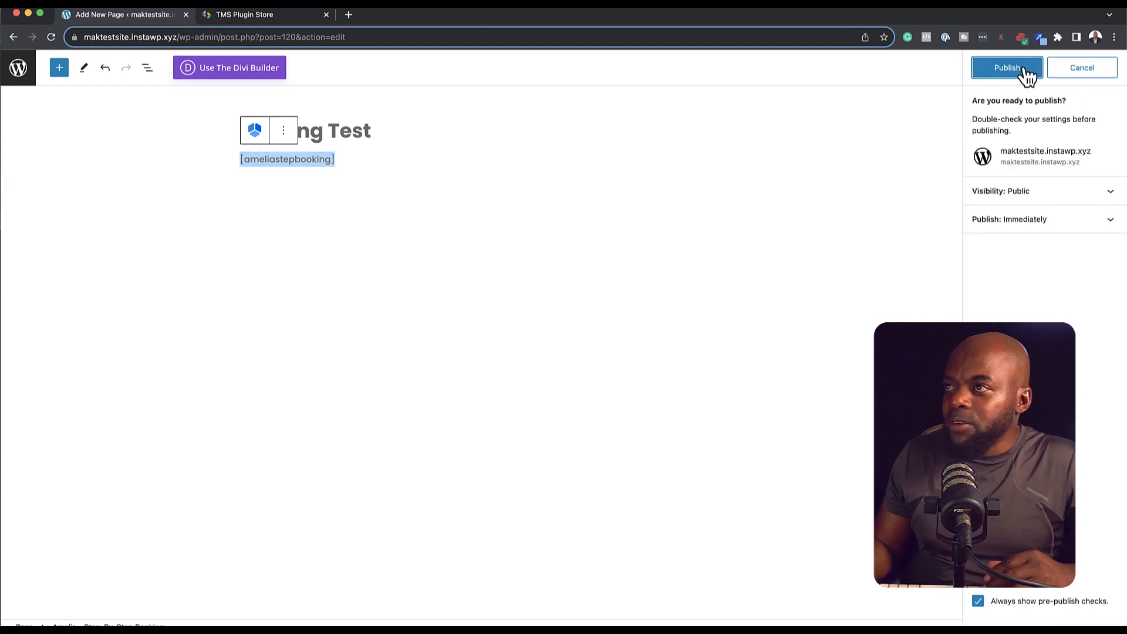
pyautogui.click(1025, 70)
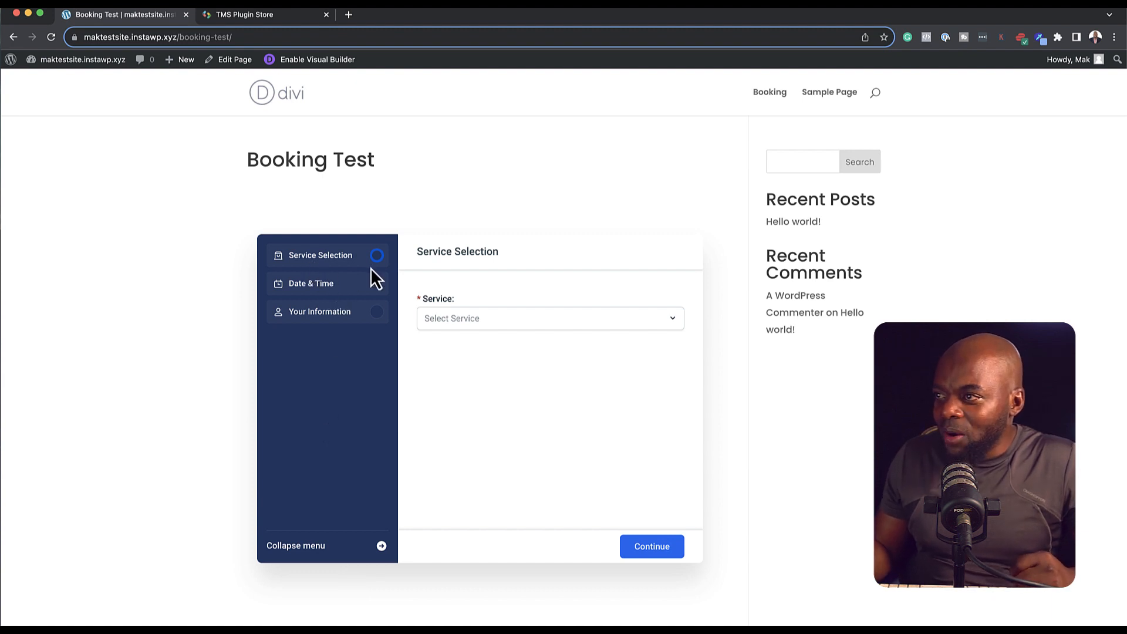
# Step: Choose WordPress Mastery > Web Design Consultancy, skip Extras, and take the 1:00 PM - 3:00 PM slot
pyautogui.click(462, 326)
pyautogui.click(463, 366)
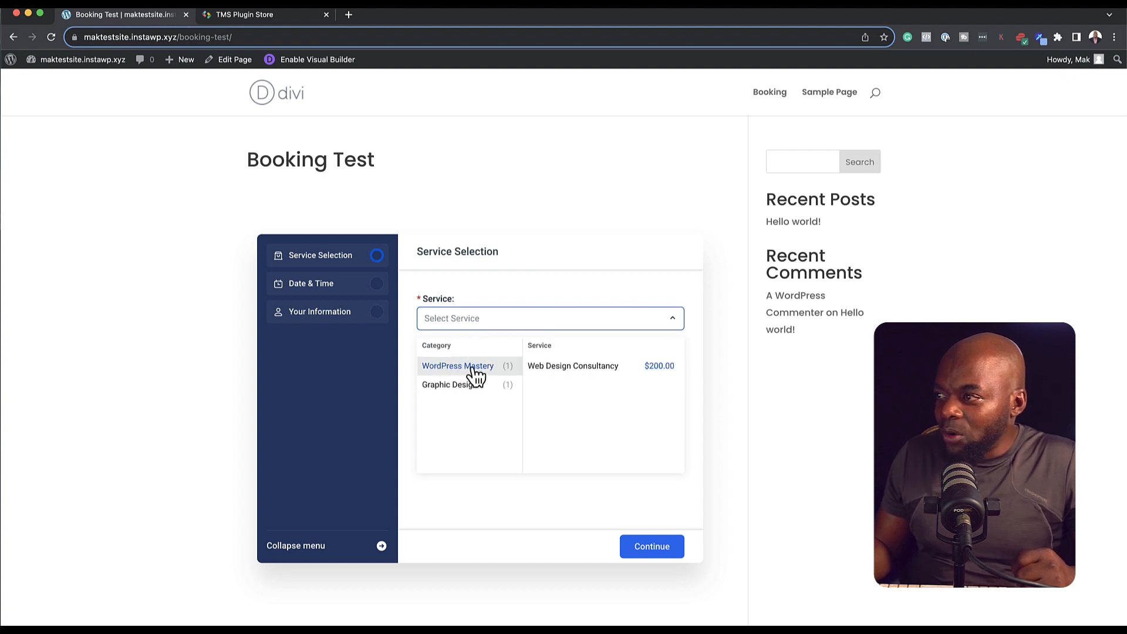
pyautogui.click(440, 386)
pyautogui.click(457, 367)
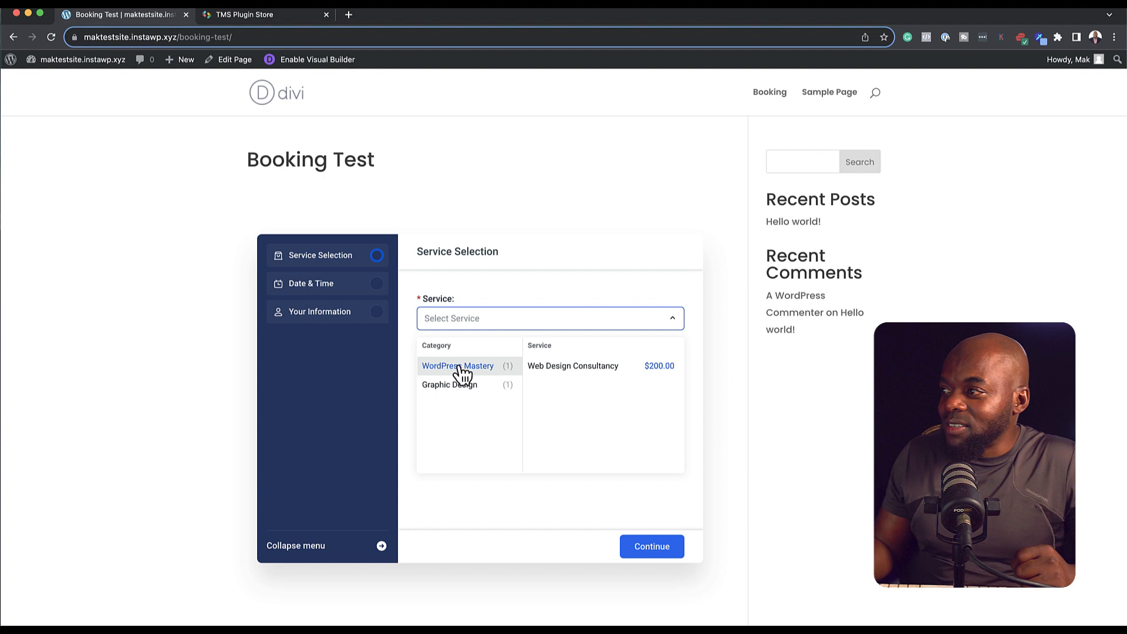
pyautogui.click(552, 366)
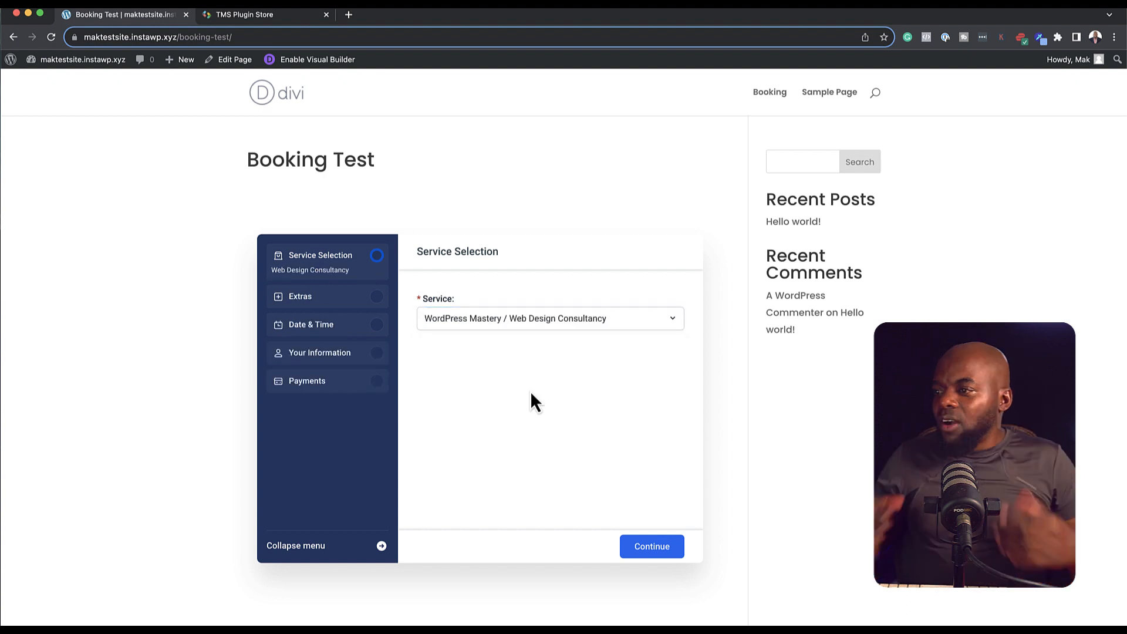
pyautogui.click(656, 549)
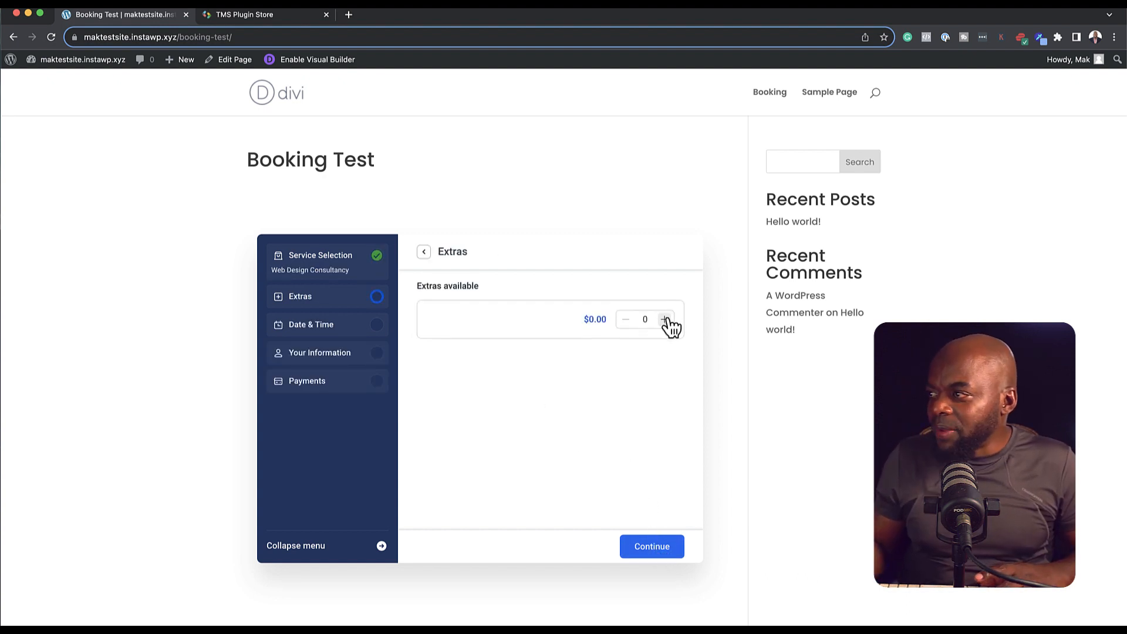
pyautogui.click(656, 549)
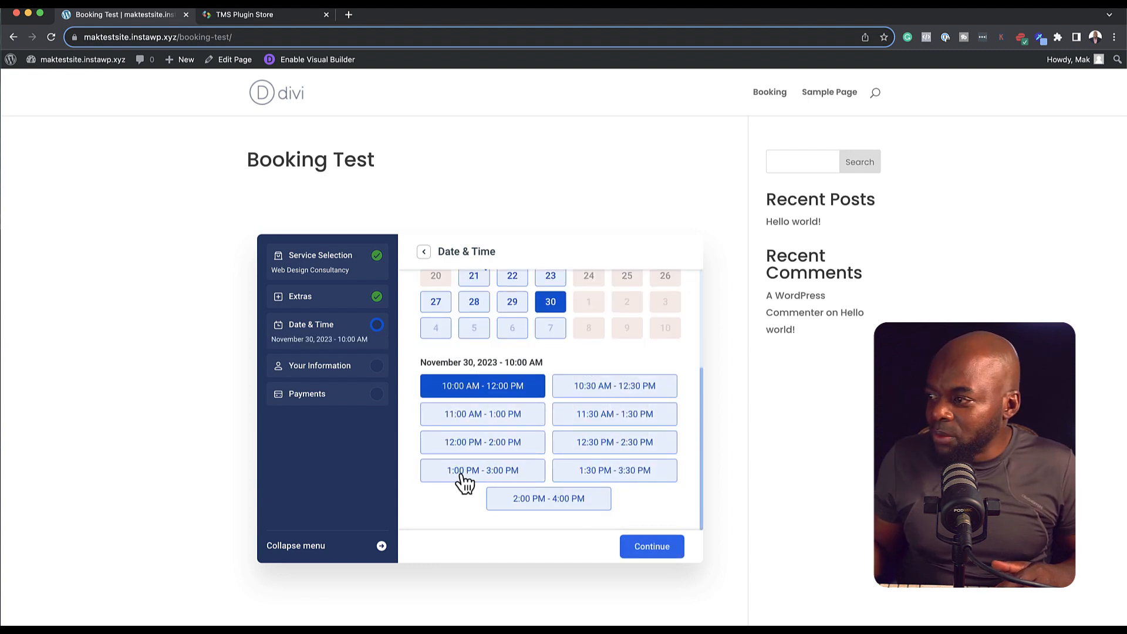
pyautogui.click(519, 477)
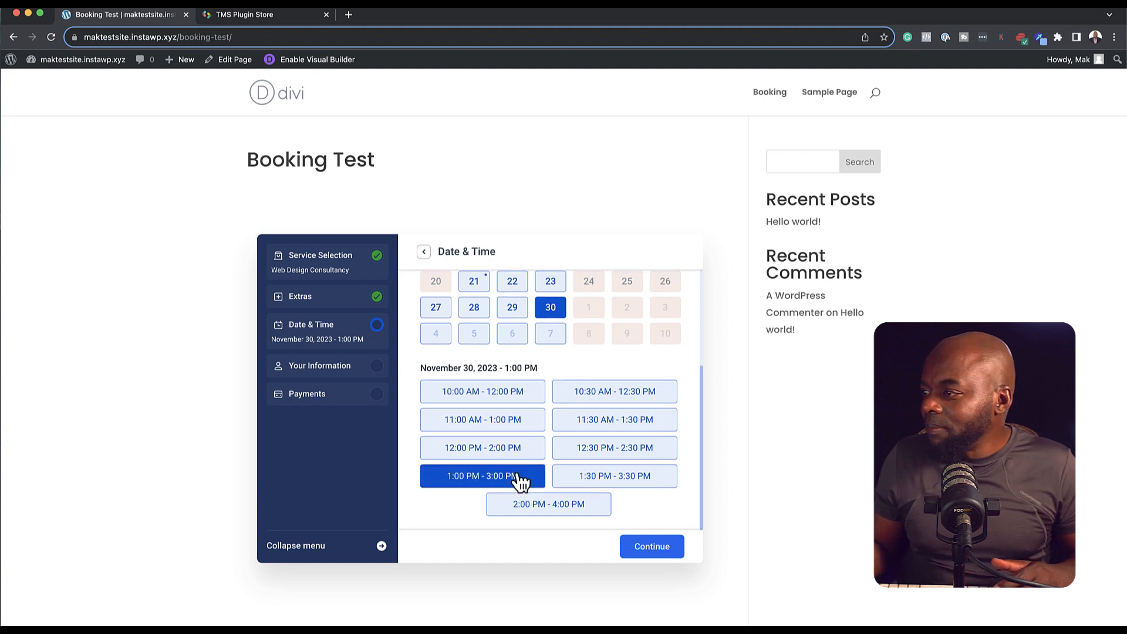
pyautogui.click(652, 547)
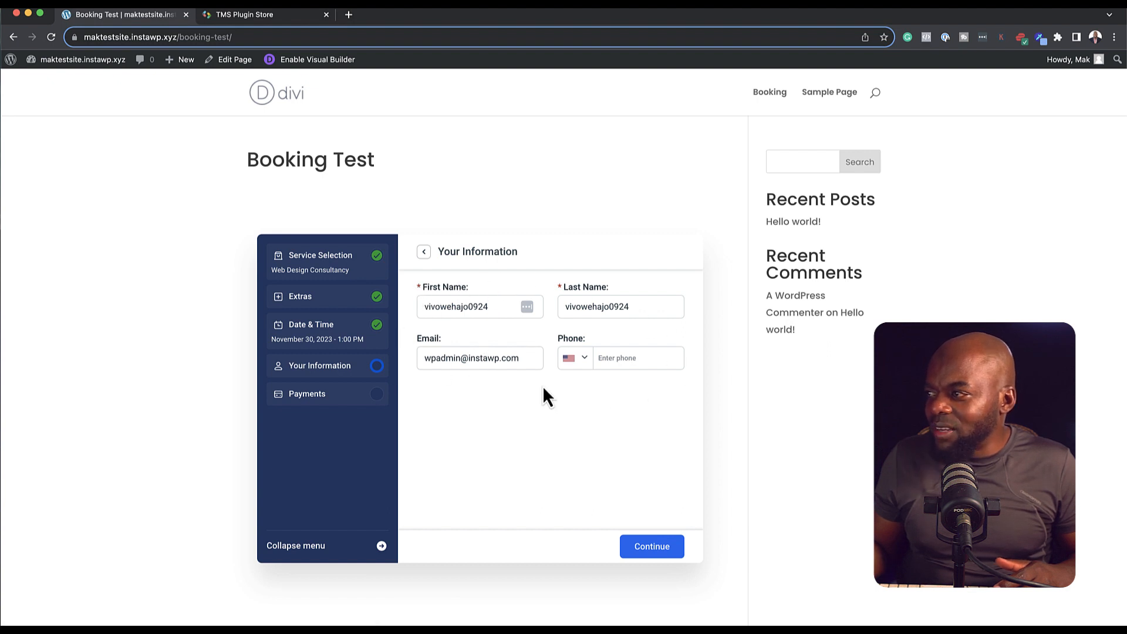
# Step: Submit customer details, confirm the payment step, and finish from Congratulations to reset the form
pyautogui.click(661, 548)
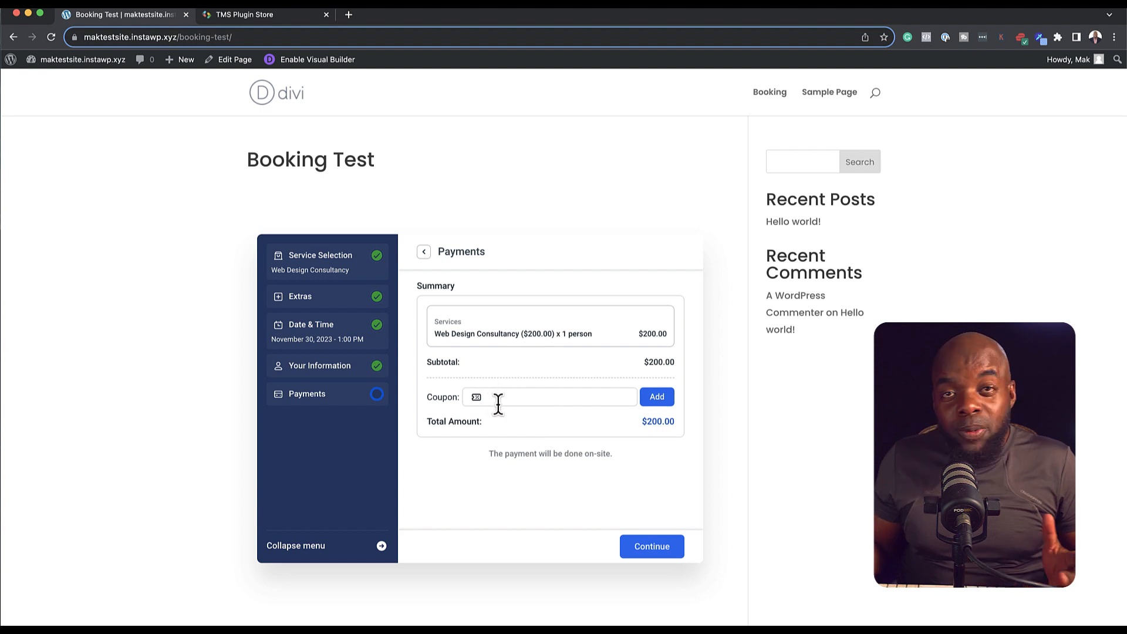
pyautogui.click(670, 552)
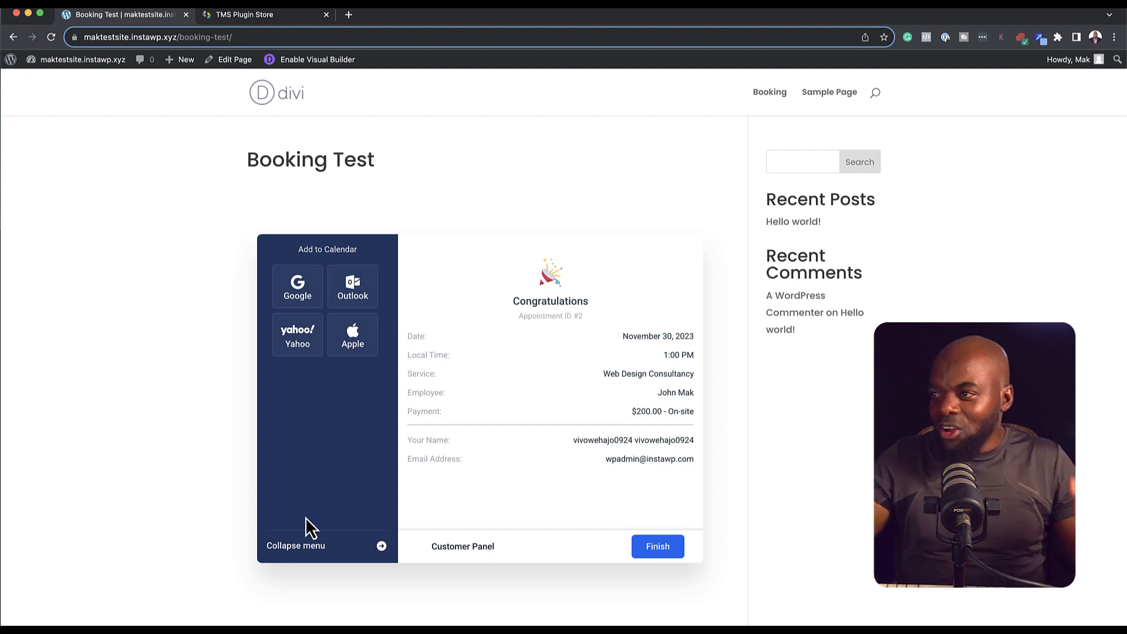
pyautogui.click(657, 546)
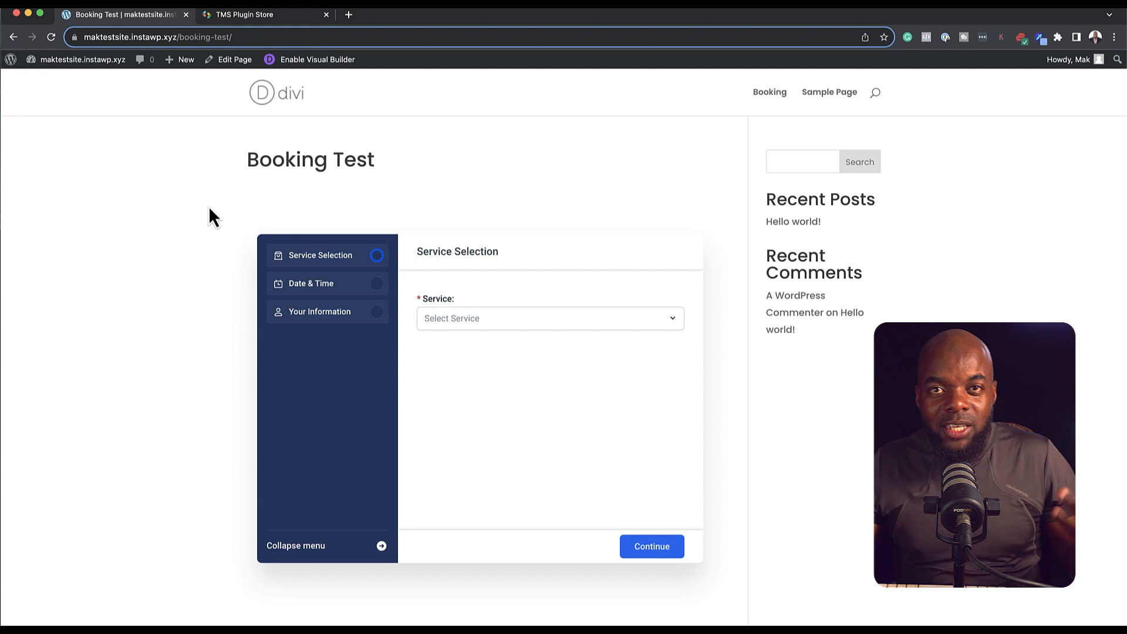
# Step: Apply the Financial Planning landing page layout in Divi Visual Builder
pyautogui.click(307, 69)
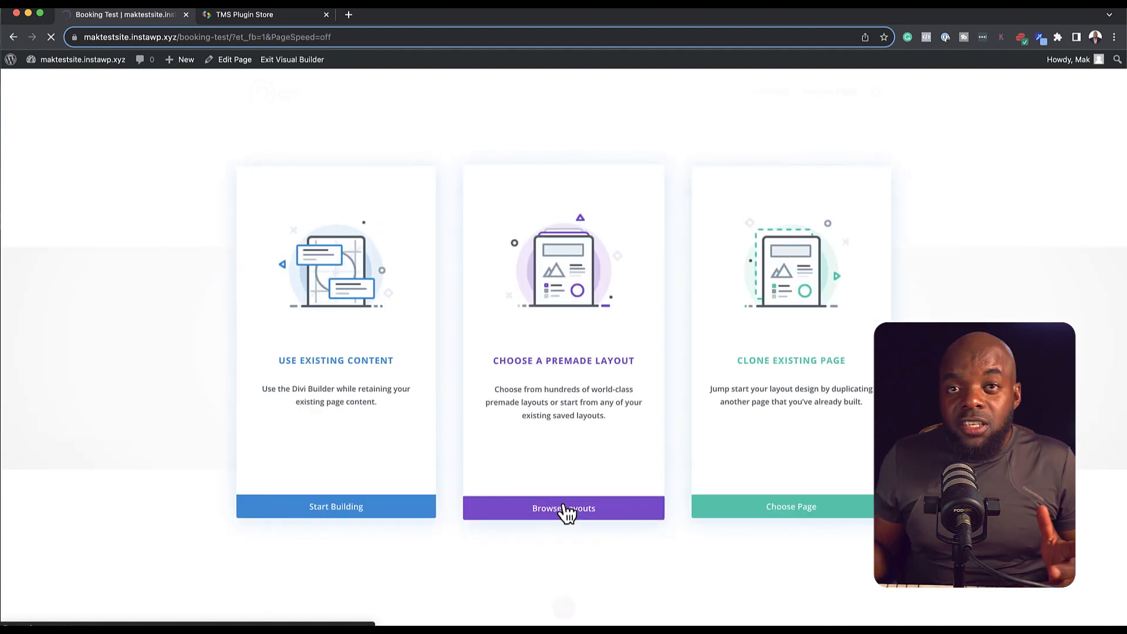
pyautogui.click(565, 512)
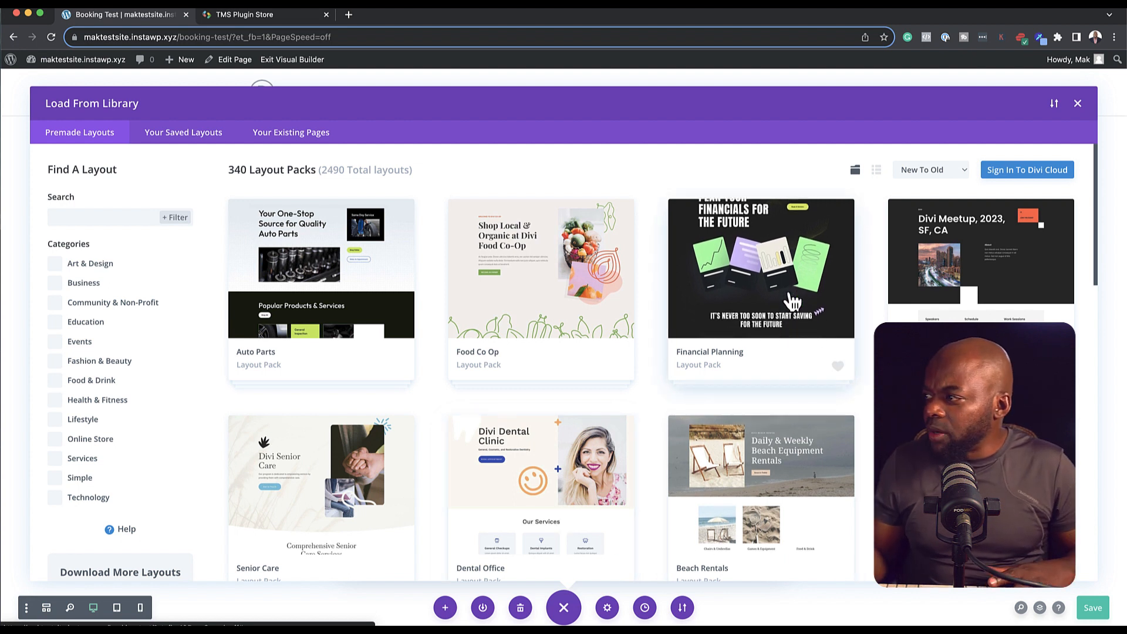
pyautogui.click(788, 292)
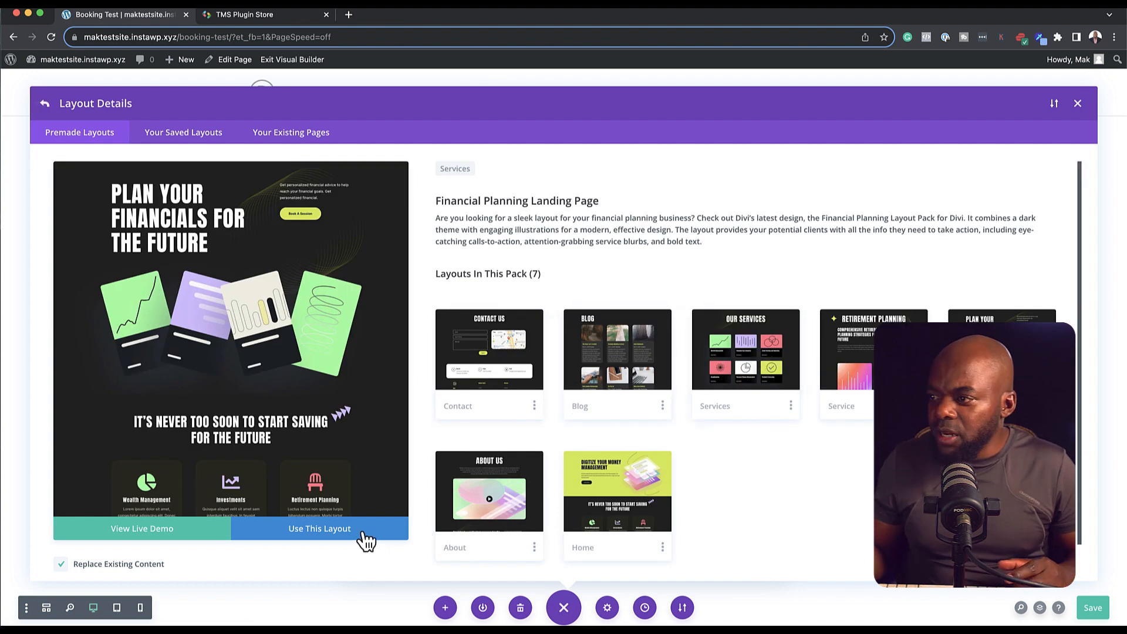
pyautogui.click(320, 528)
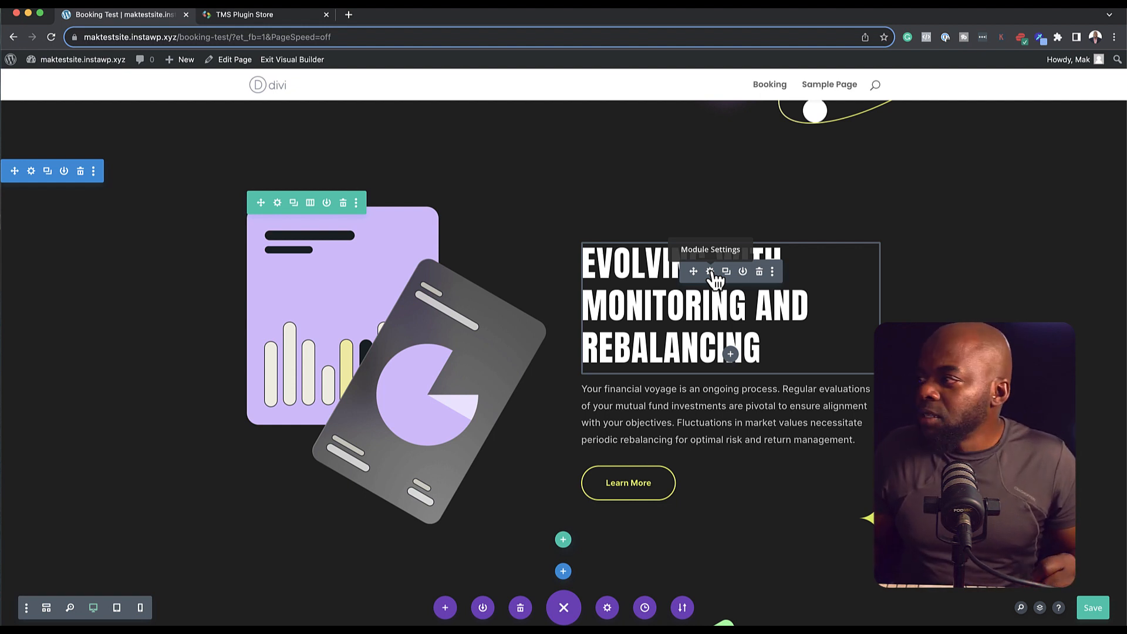
# Step: Edit the Evolving With Monitoring And Rebalancing heading's settings, then exit to the live page
pyautogui.click(710, 272)
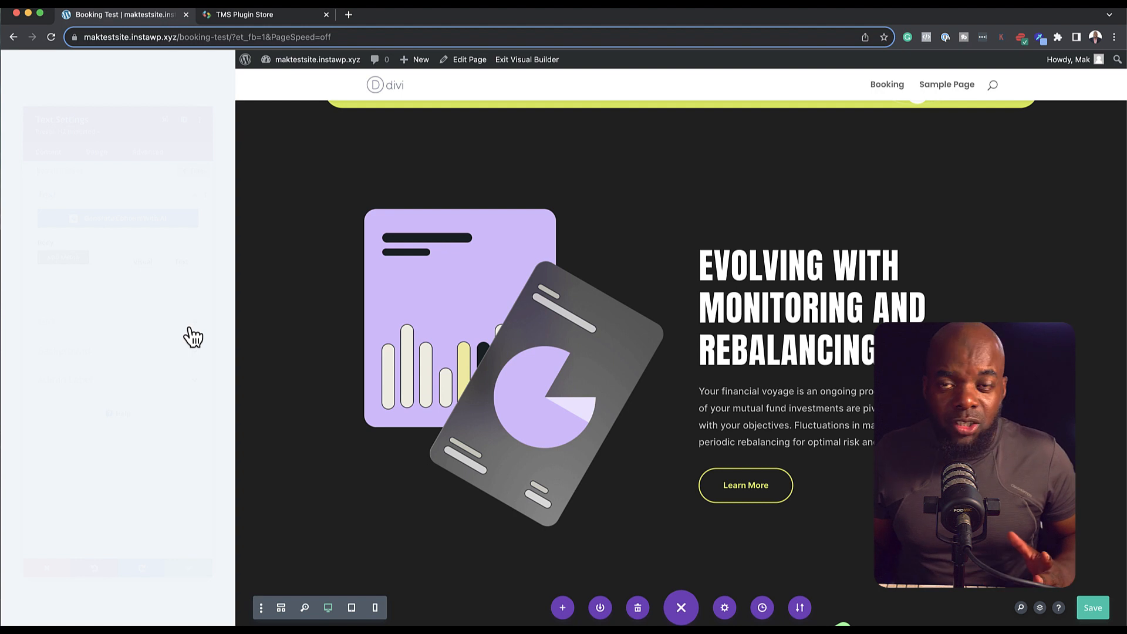
pyautogui.click(189, 568)
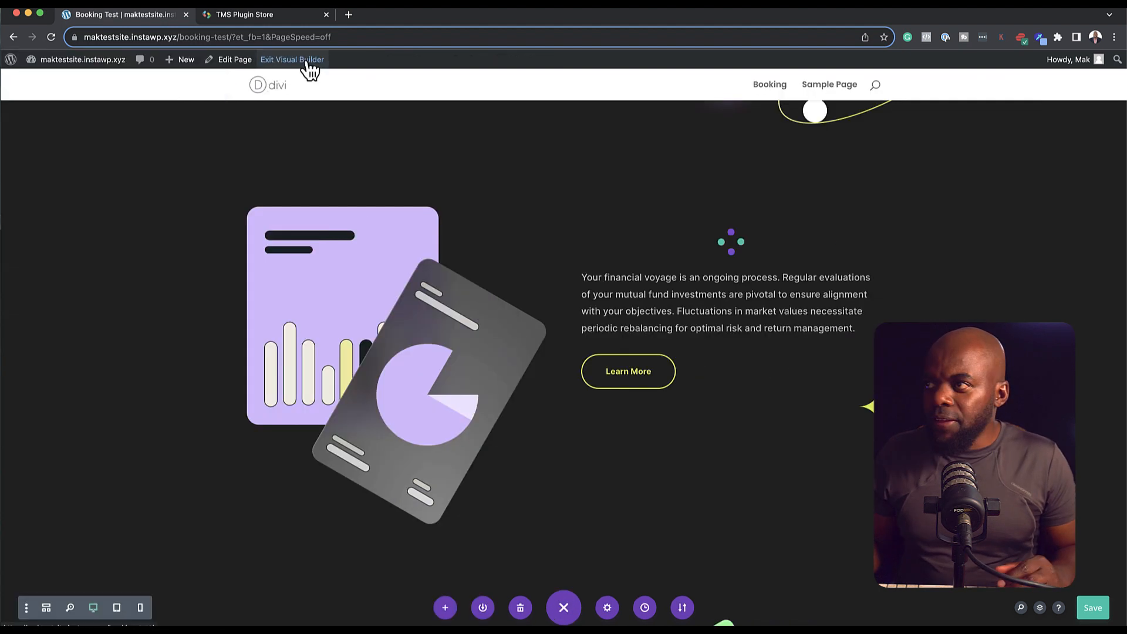
pyautogui.click(309, 68)
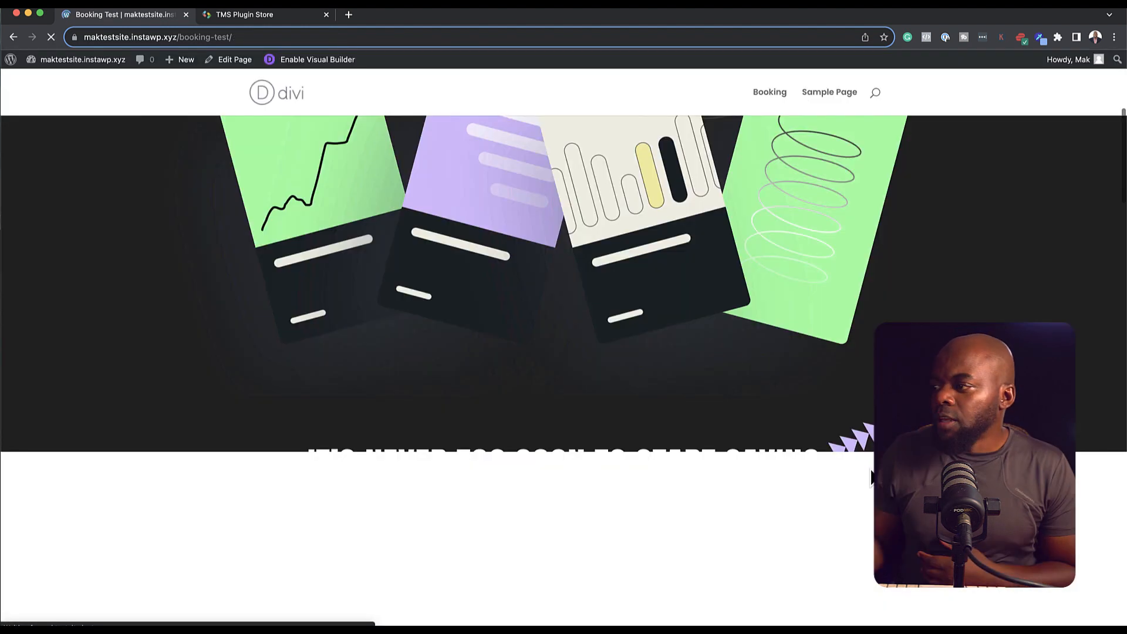
pyautogui.scroll(-5, 870, 476)
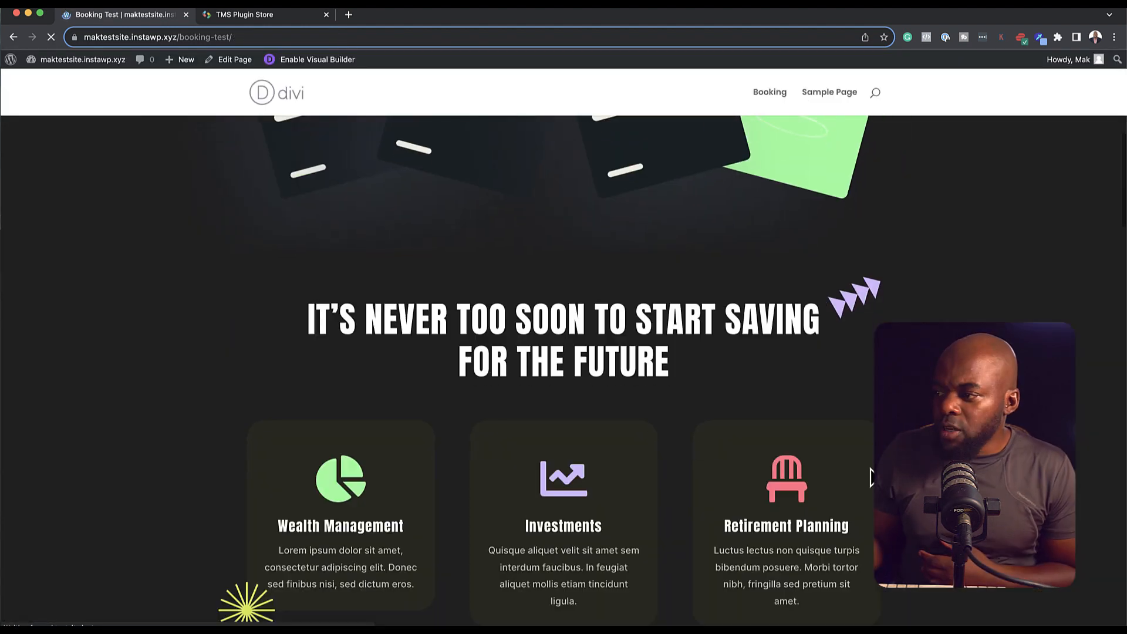
# Step: Book Graphic Design > Graphic Design for November 23, 2023 at 9:00 AM, reaching Your Information
pyautogui.scroll(-10, 870, 477)
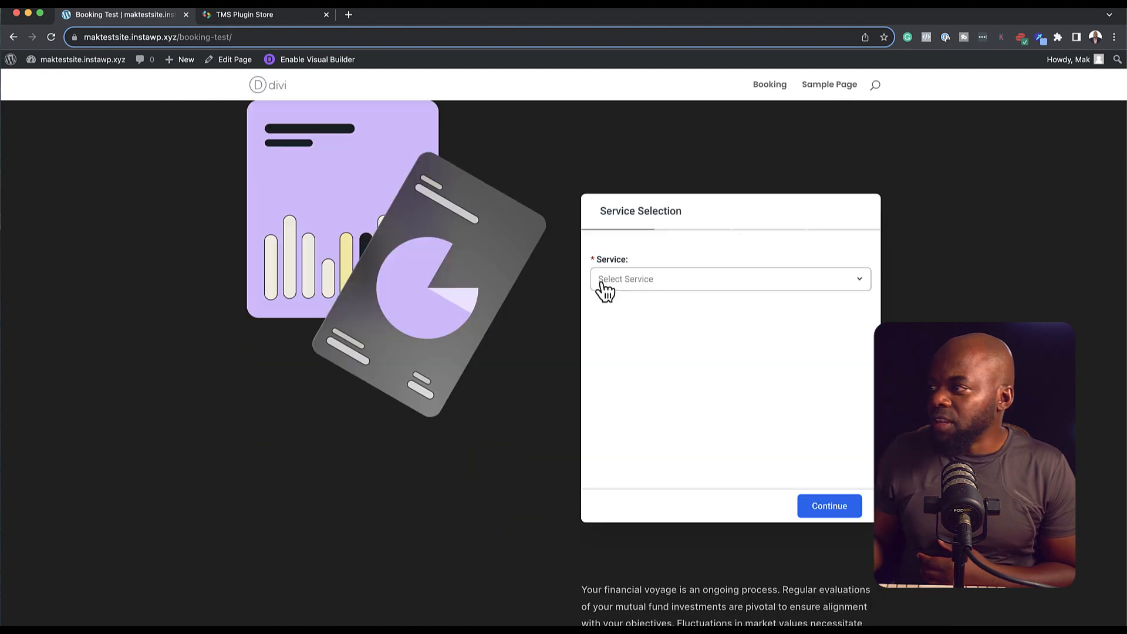
pyautogui.click(636, 283)
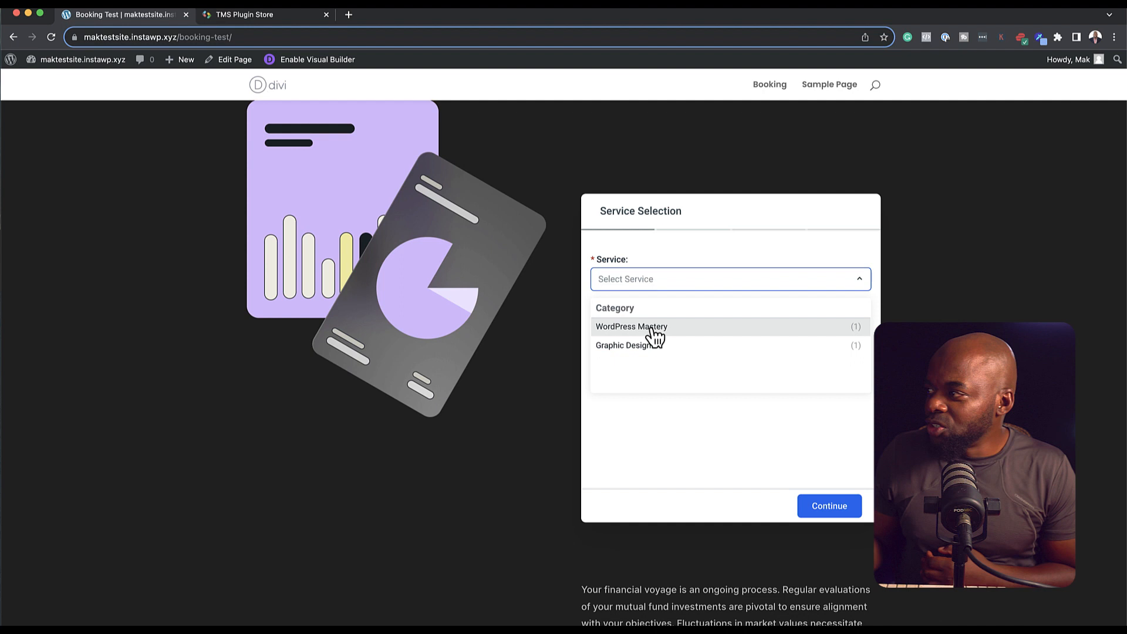
pyautogui.click(651, 349)
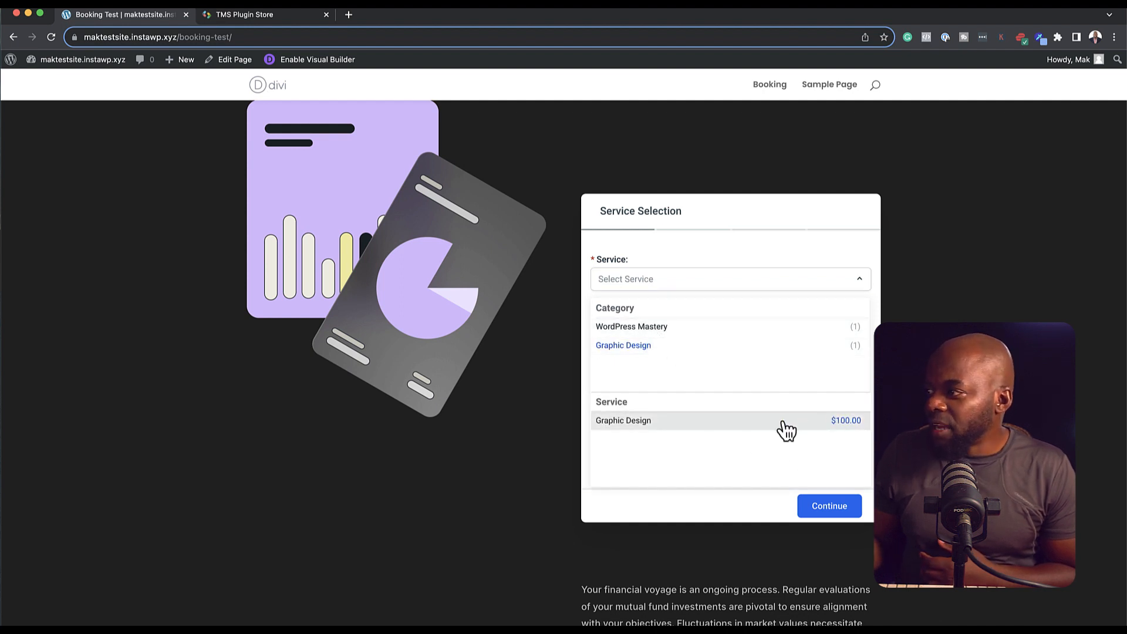
pyautogui.click(785, 429)
pyautogui.click(849, 509)
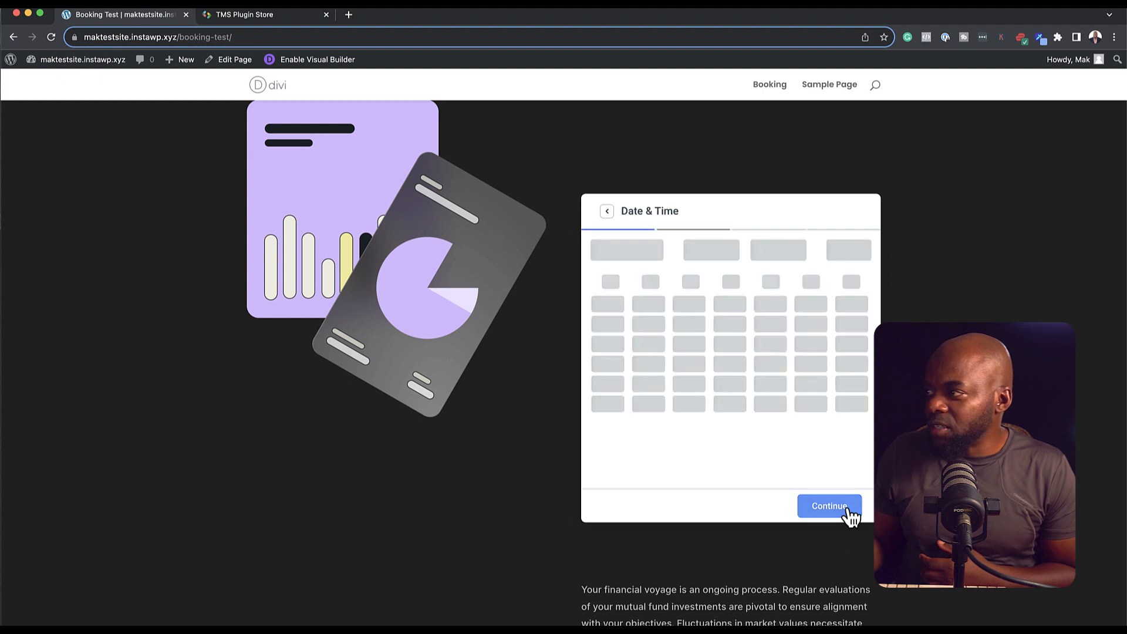
pyautogui.click(734, 437)
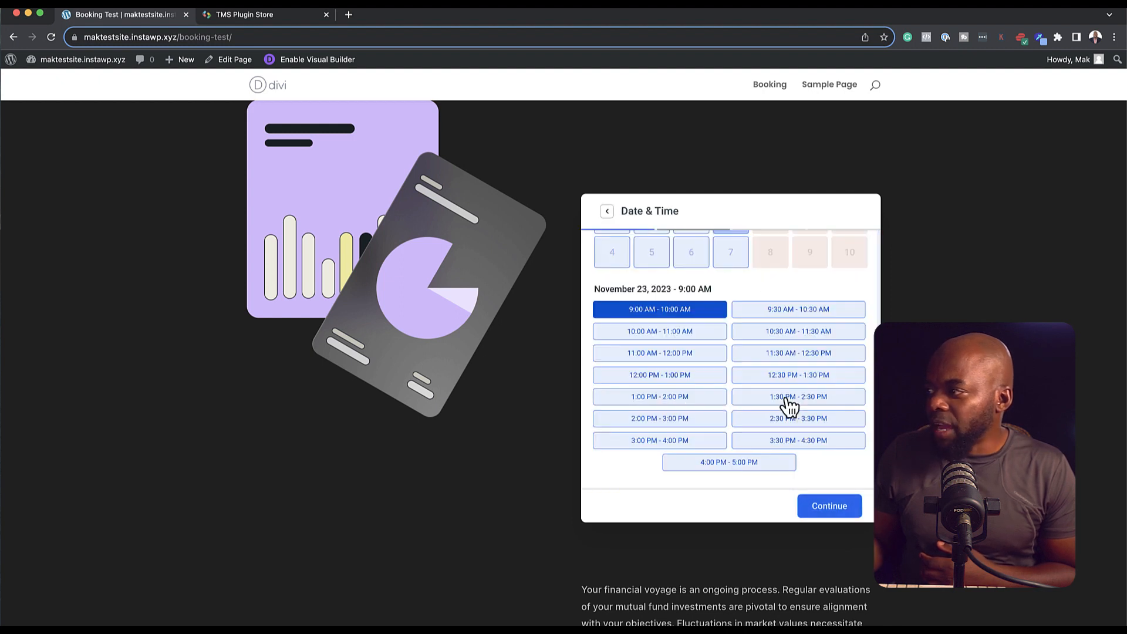
pyautogui.click(787, 404)
pyautogui.click(829, 505)
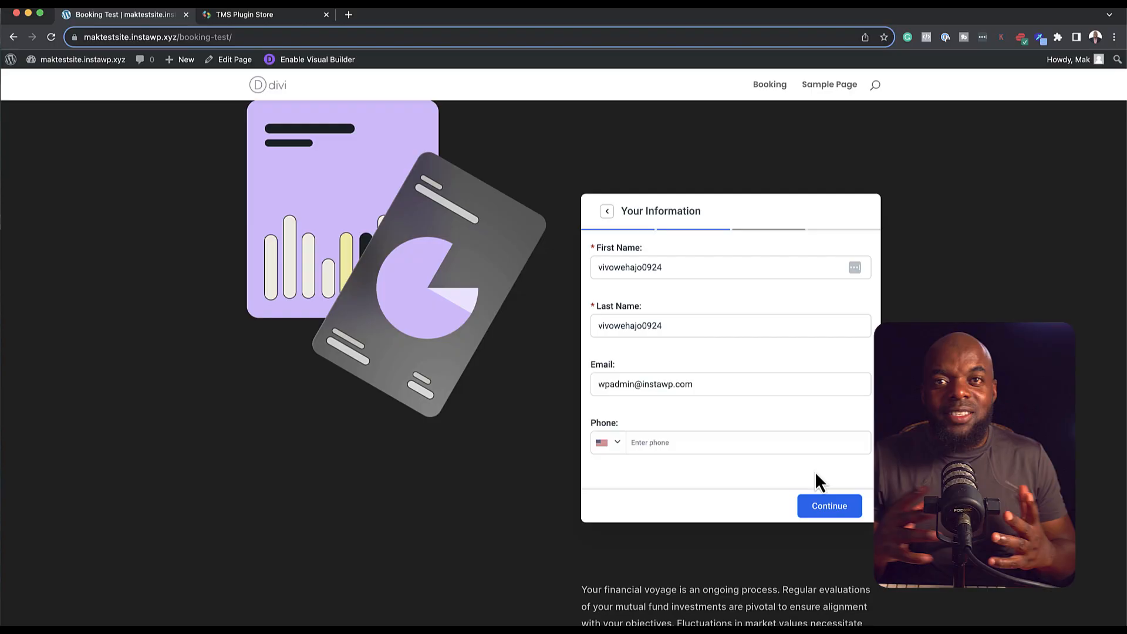